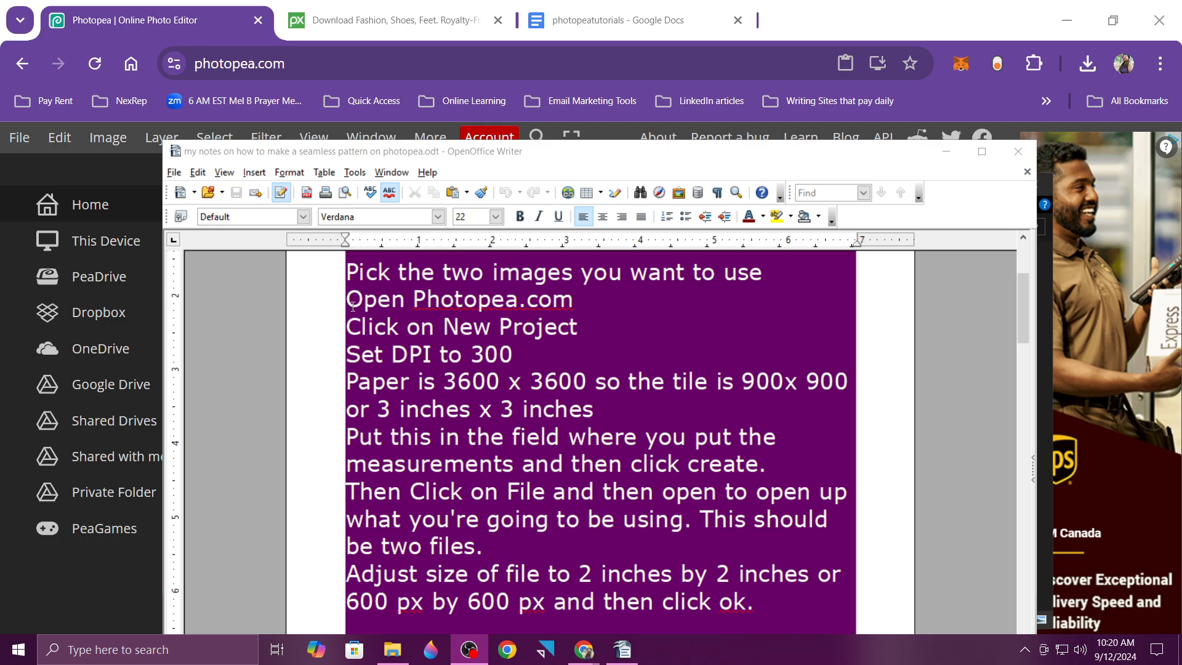
Switch to Photopea in the browser and begin setting up a new project
left_click(352, 57)
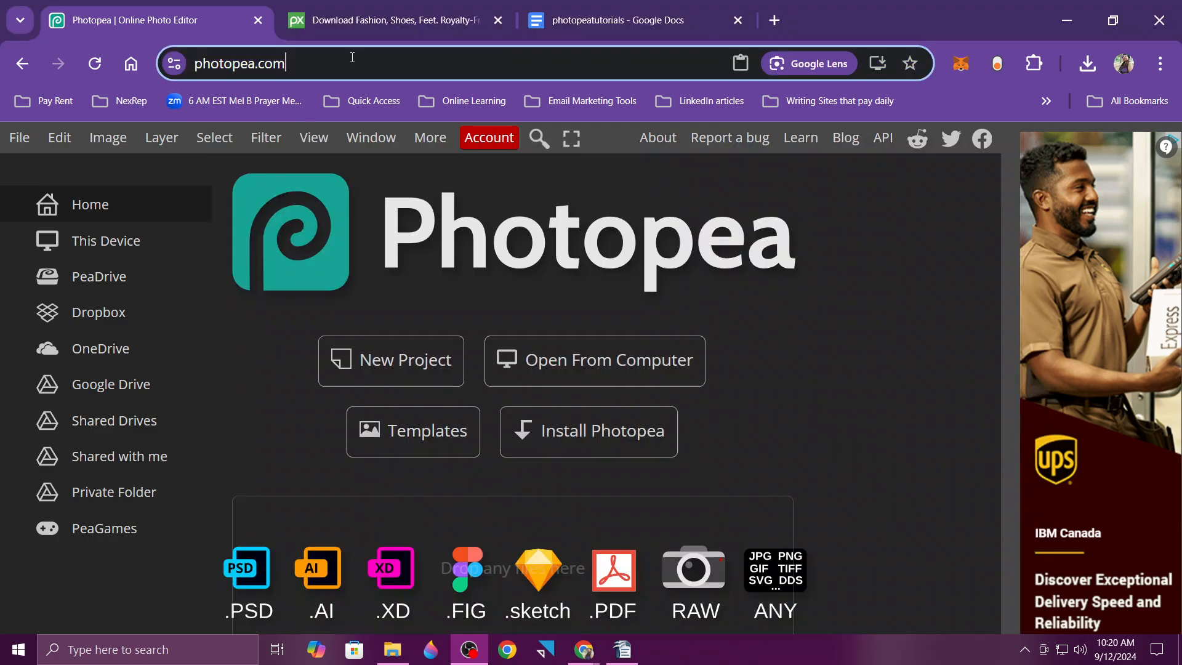
left_click(391, 362)
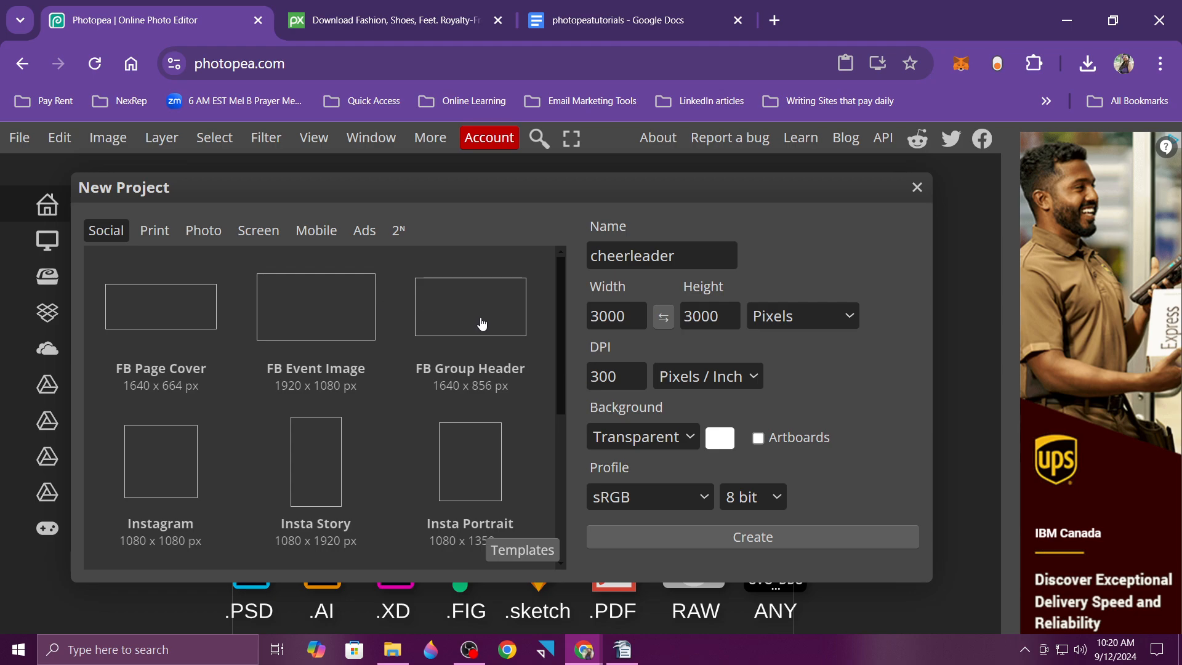
left_click(687, 261)
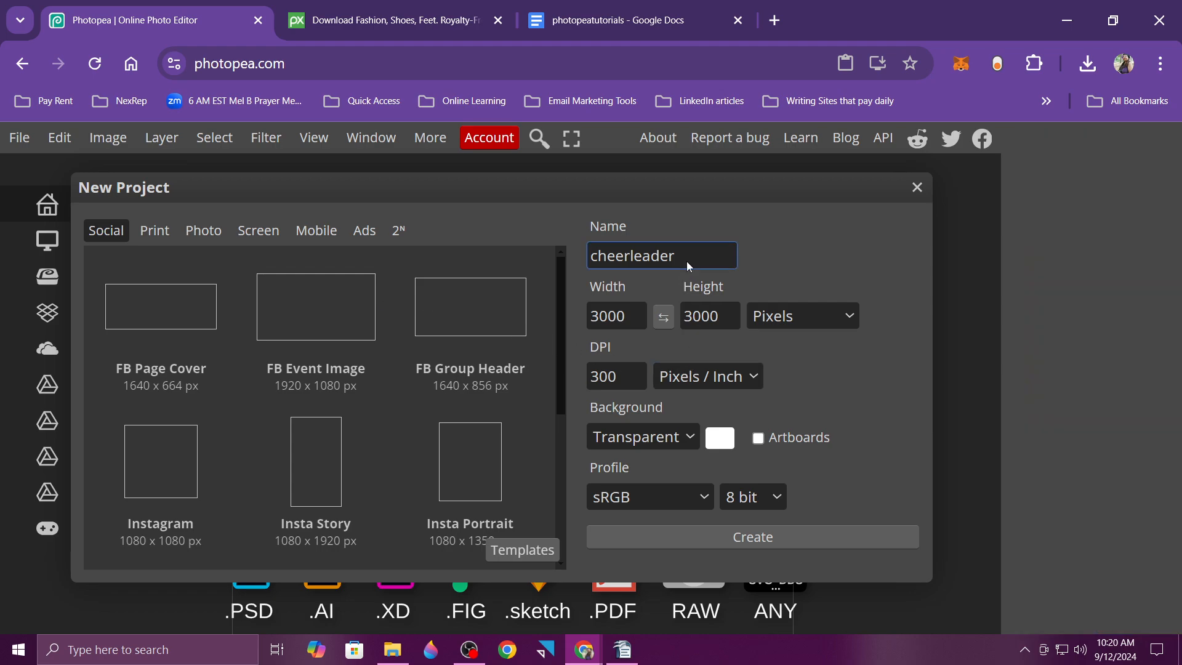
left_click_drag(686, 261, 591, 246)
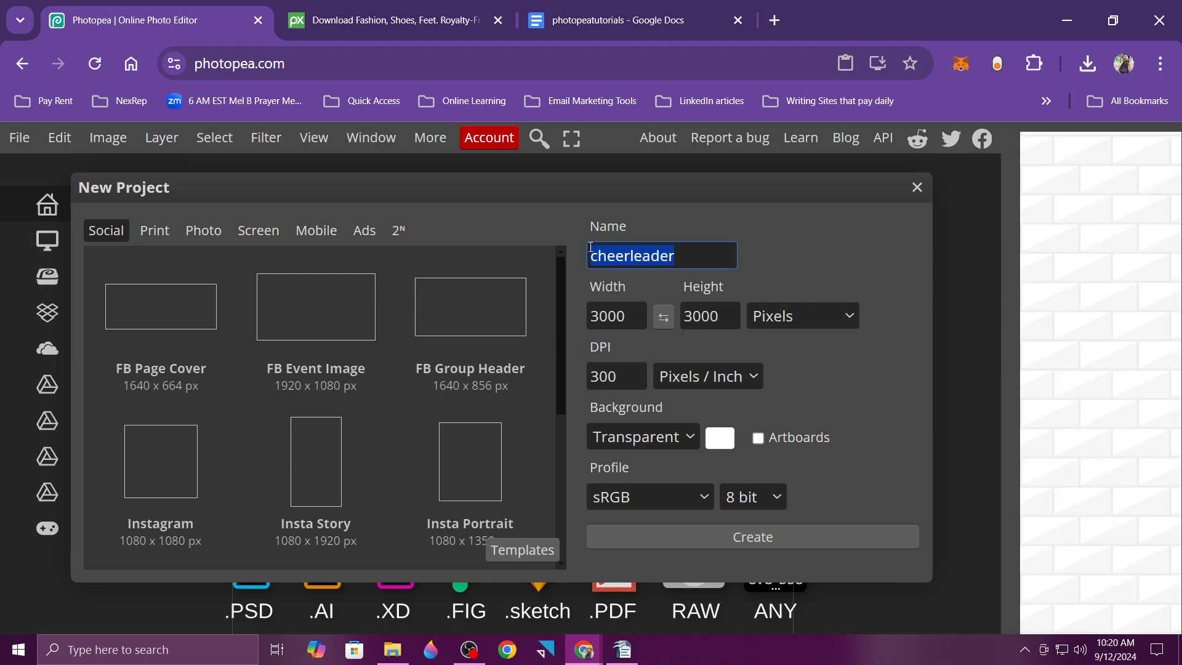
left_click(622, 649)
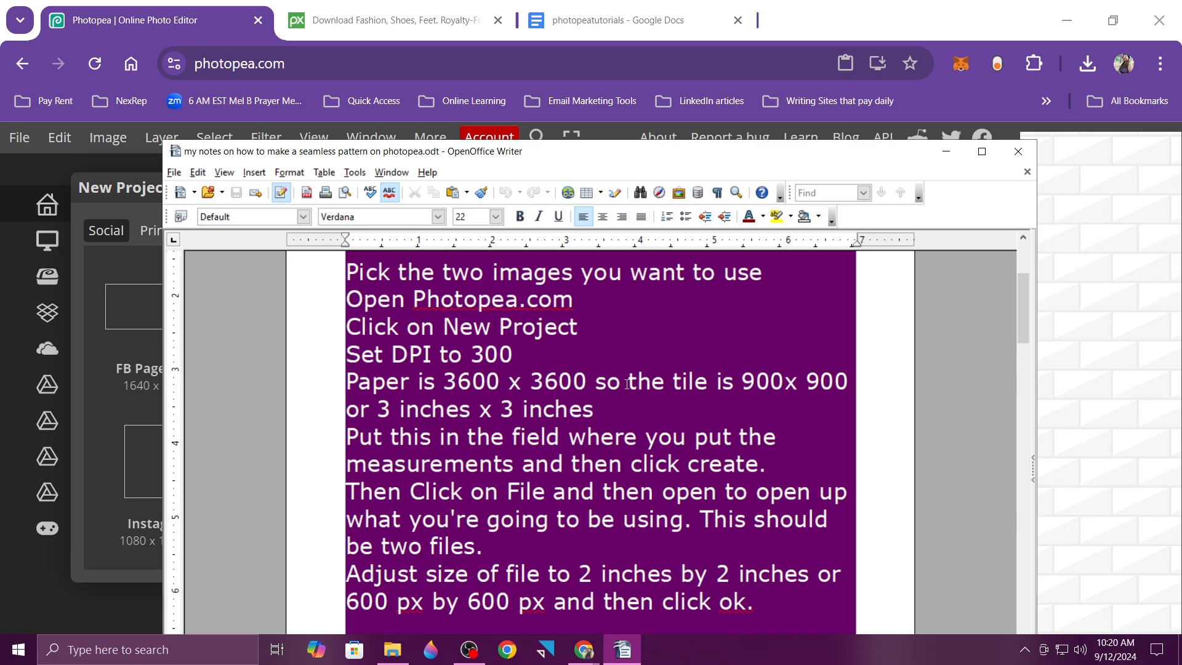
left_click(585, 62)
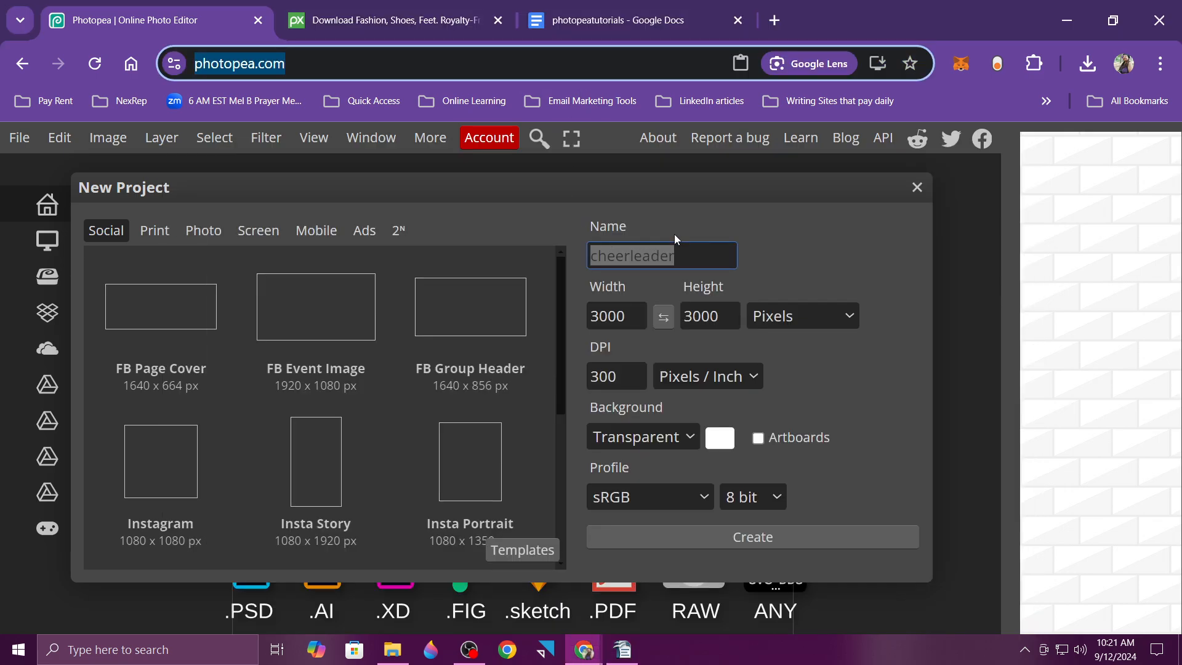
type("tile")
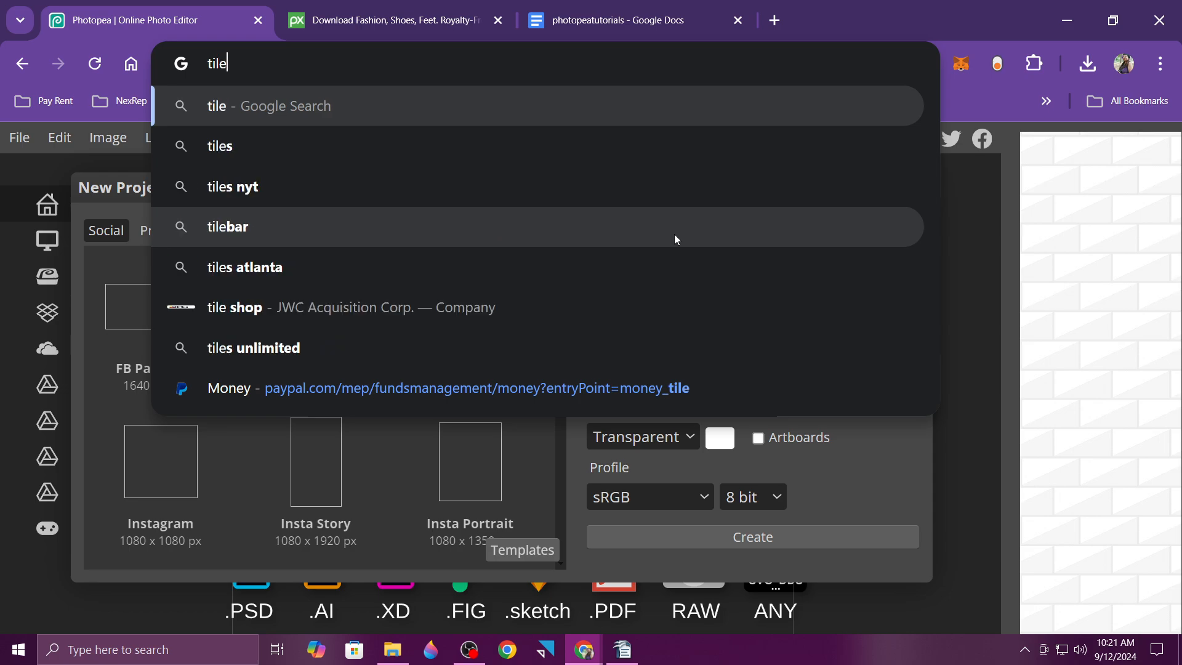
left_click(994, 394)
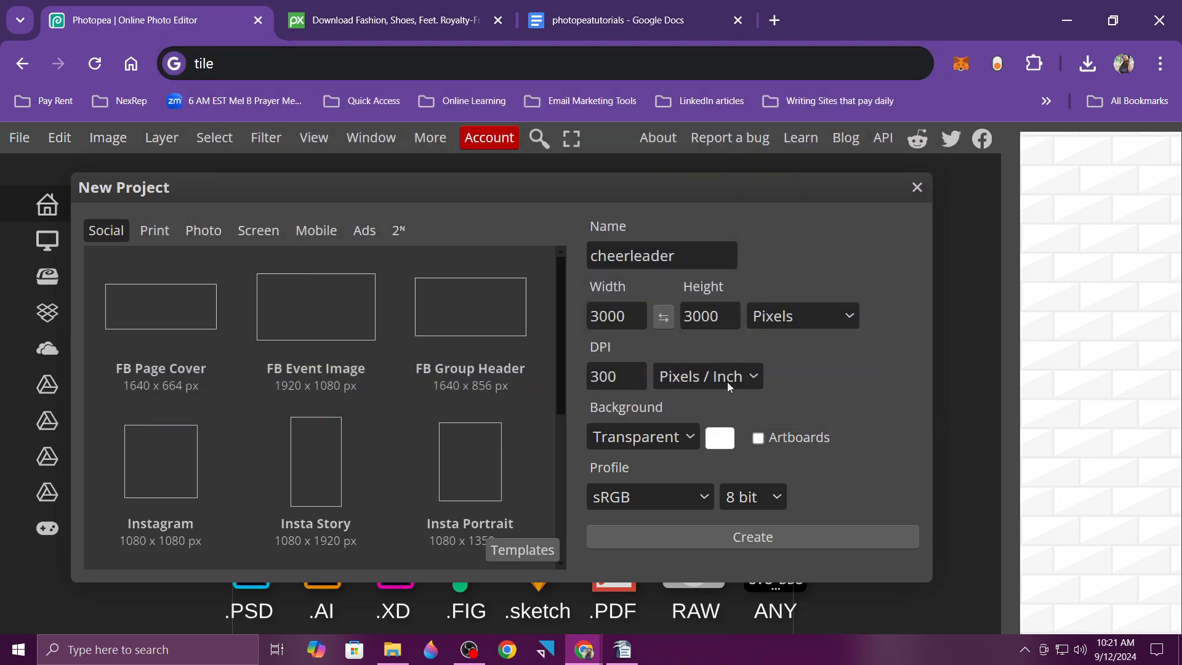
Name the new project "tile"
left_click(682, 254)
left_click_drag(675, 259, 588, 258)
type("tile")
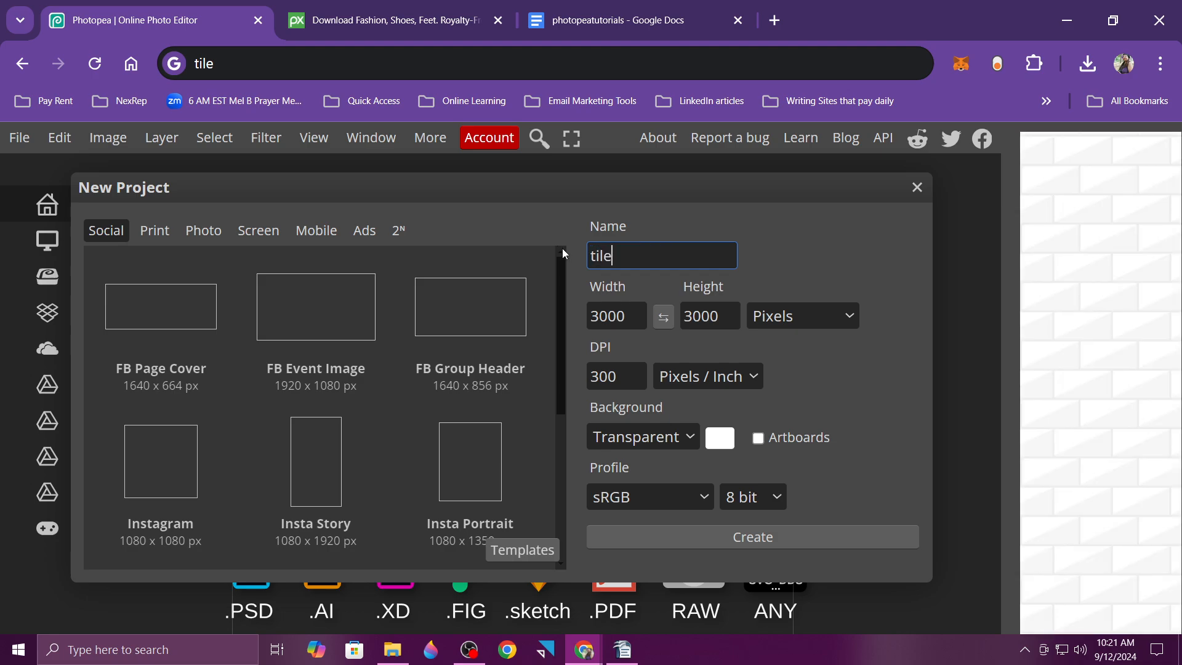
Set the new project's width and height to 900 pixels each
left_click(635, 380)
left_click_drag(628, 316, 582, 319)
type("900")
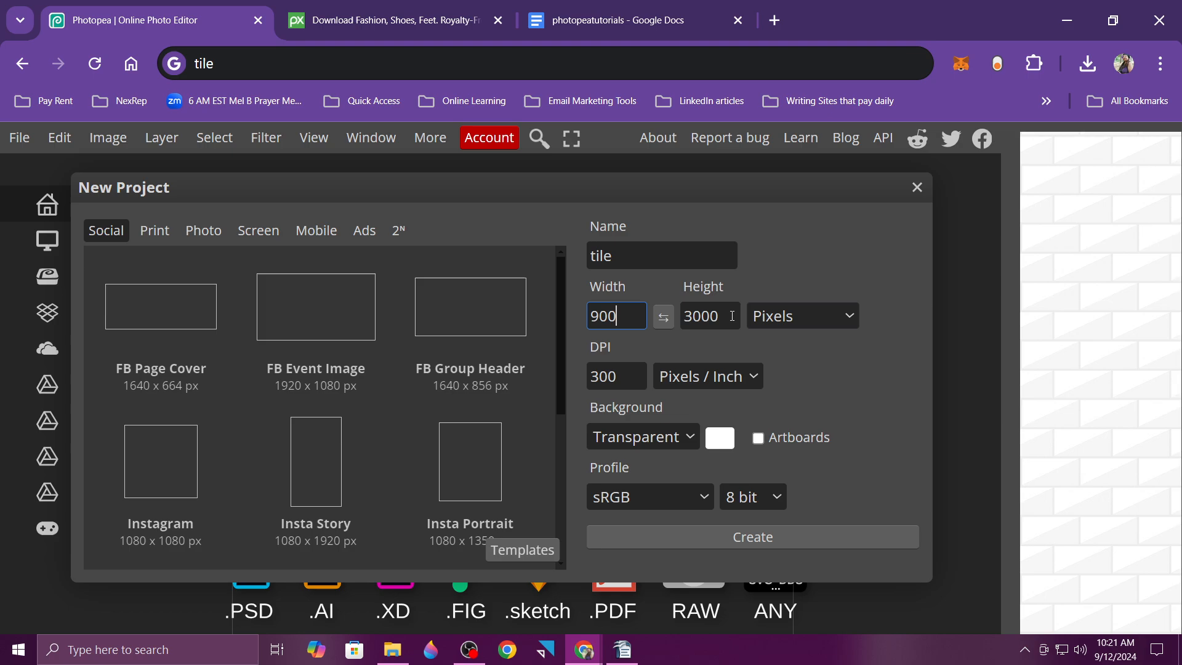
left_click_drag(732, 316, 685, 313)
type("900")
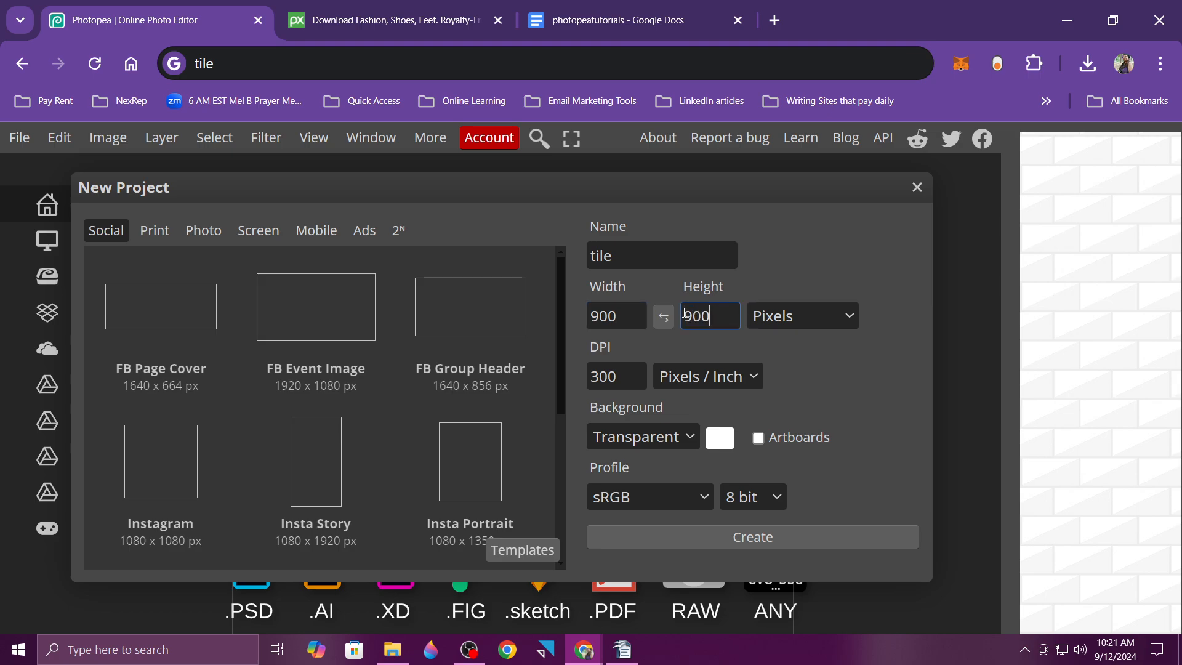
Check the project's dimensions in inches and return the units to pixels
left_click(840, 320)
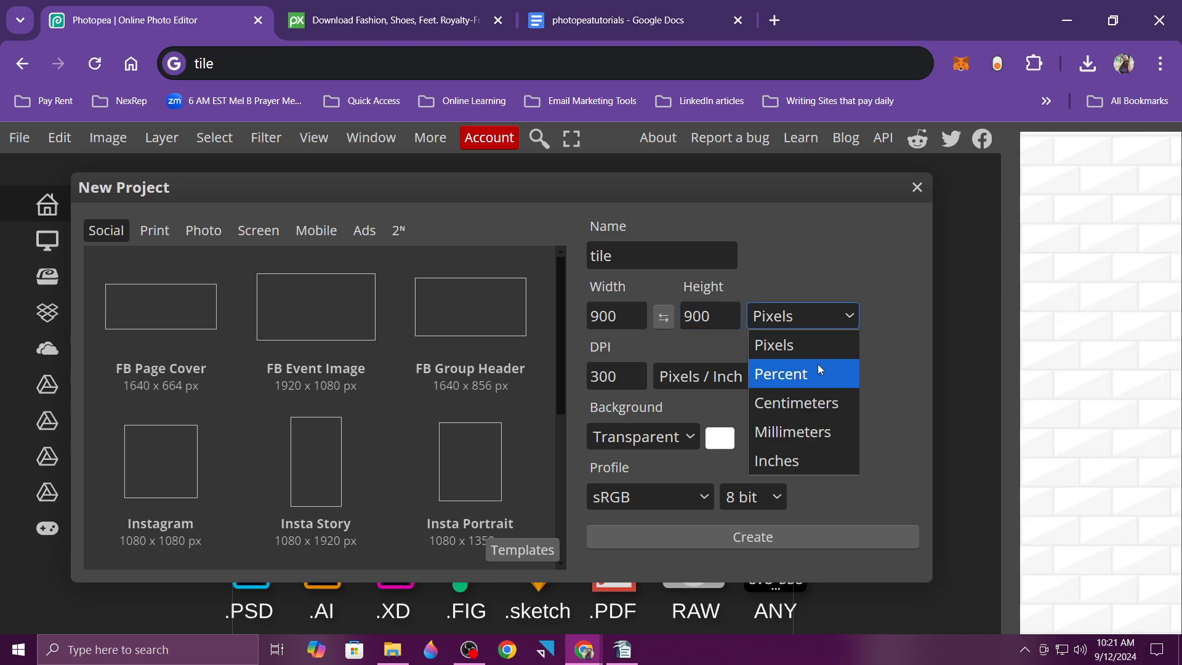
left_click(796, 461)
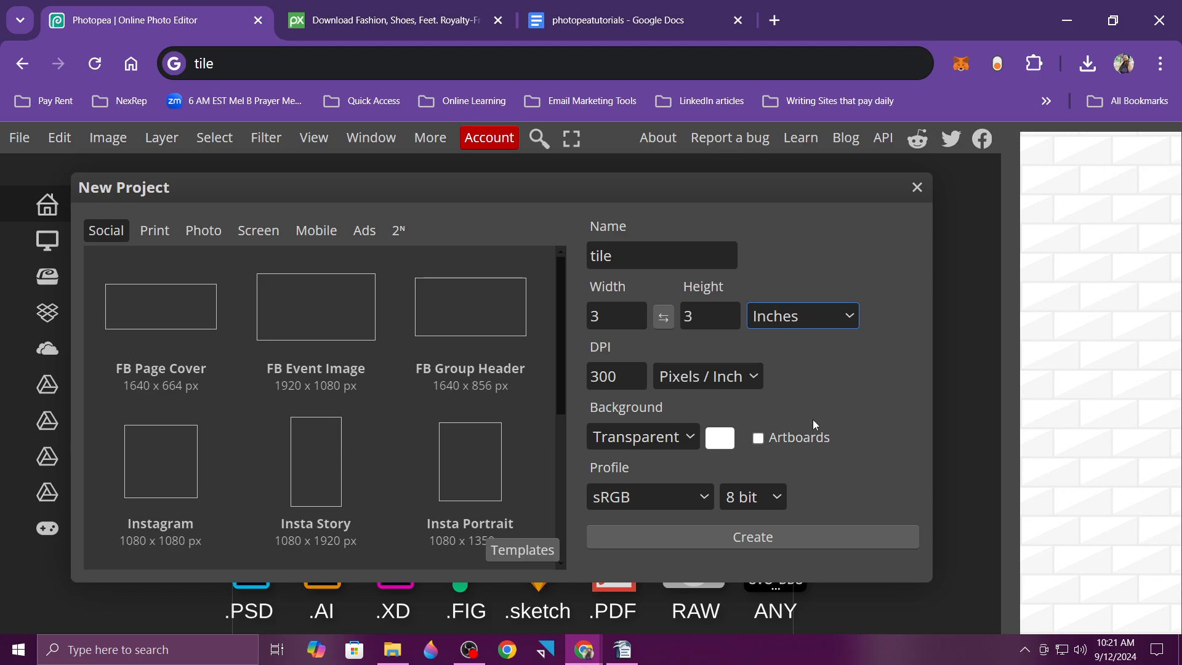
left_click(845, 317)
left_click(812, 350)
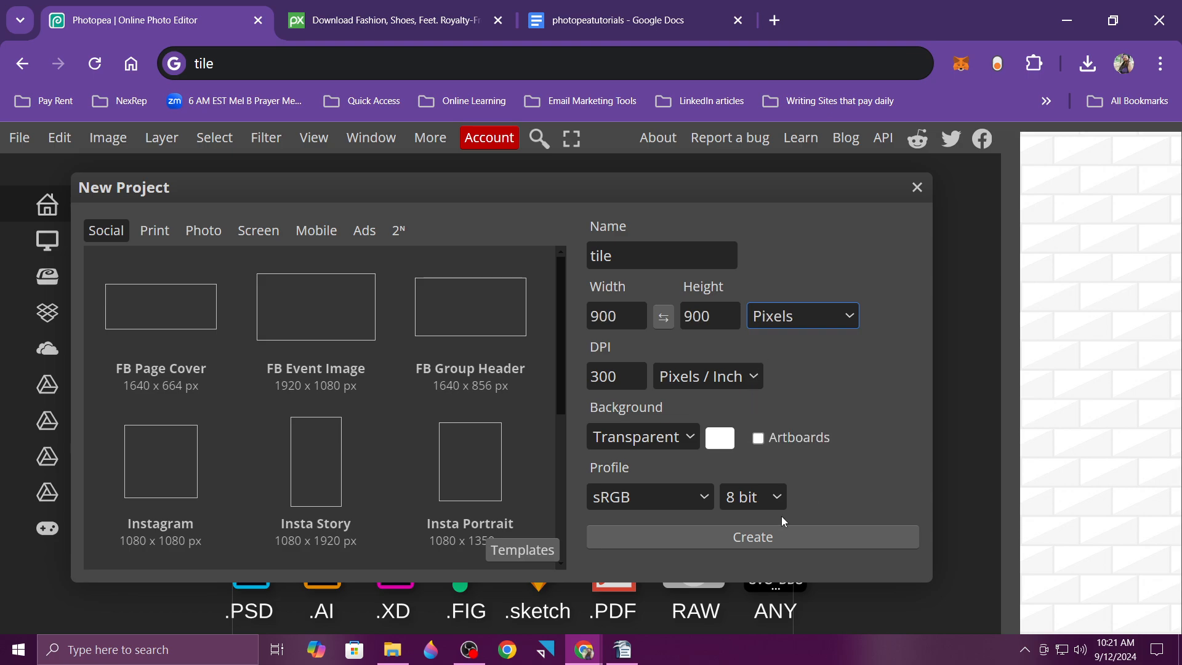
Create the tile project and consult the seamless pattern notes in OpenOffice Writer before returning to the canvas
left_click(729, 538)
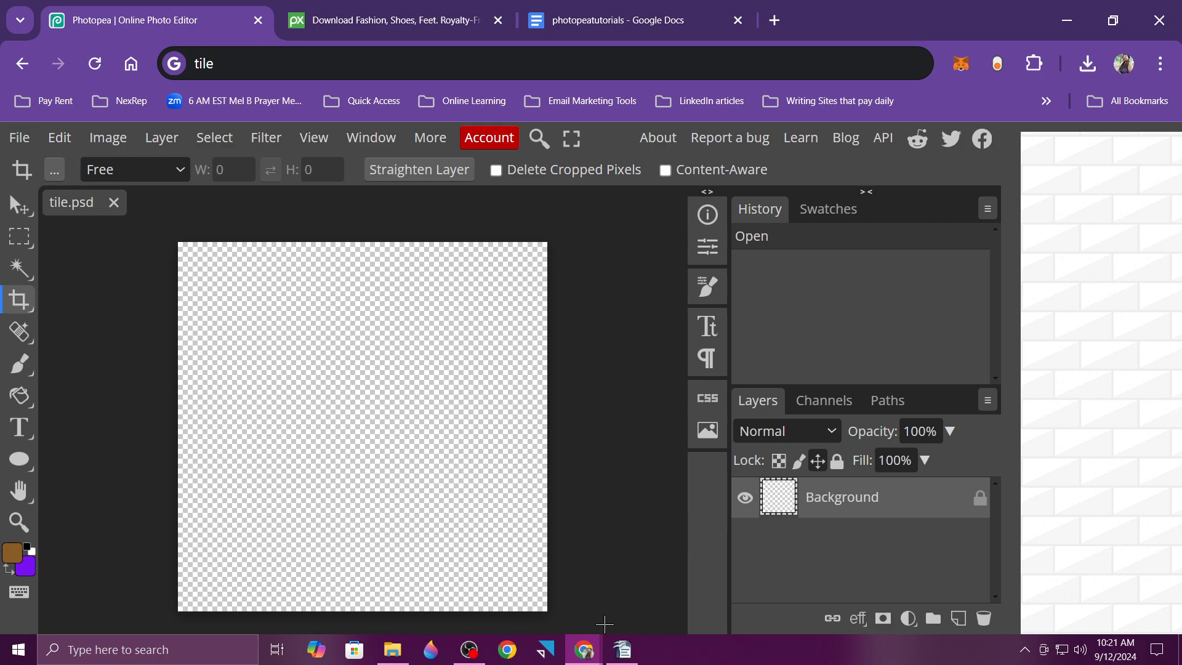
left_click(622, 650)
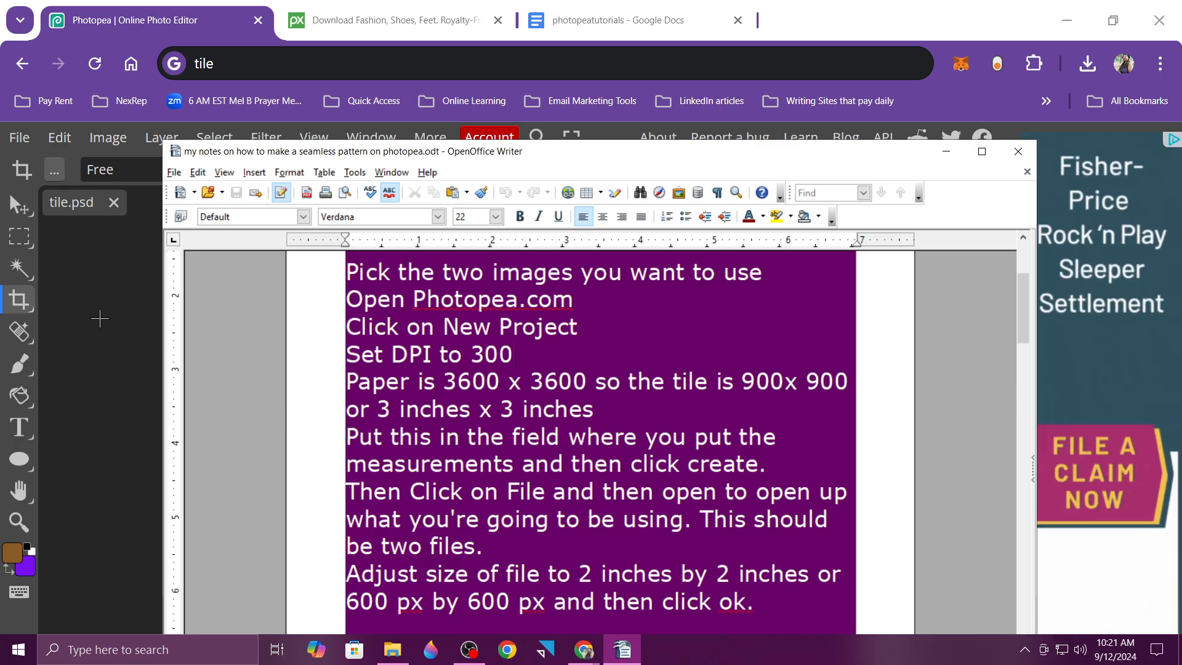
left_click(109, 300)
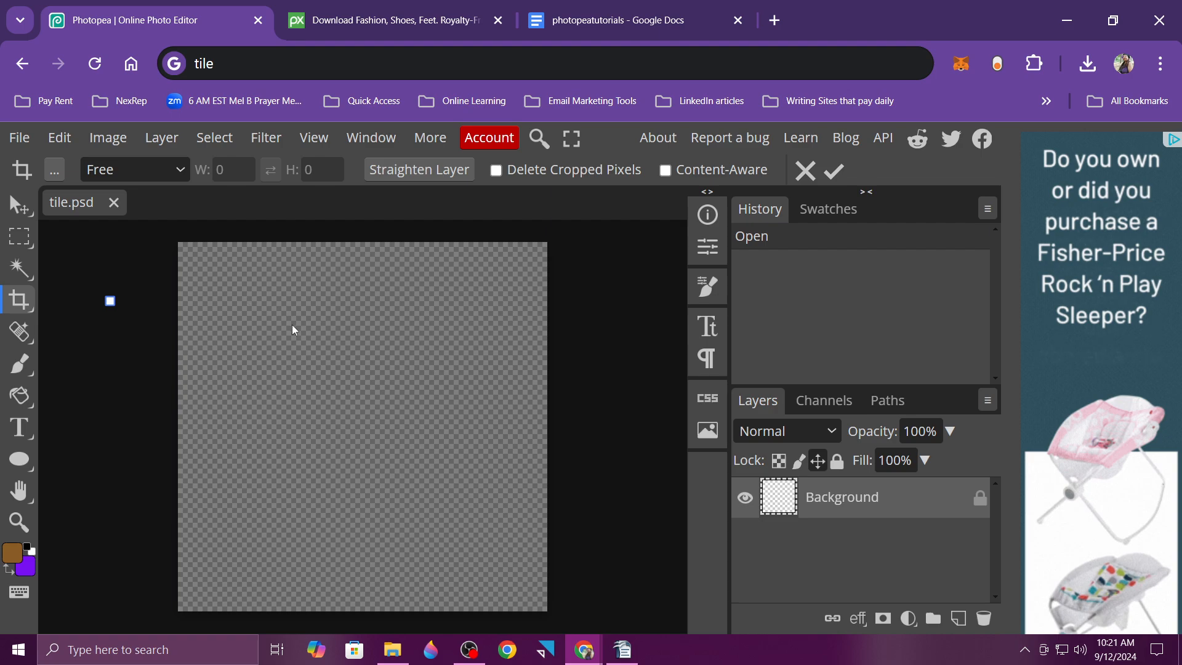
key("Escape")
Open the "cheerleader with shoes" image from the Fall Sports folder inside Files > Fall items
left_click(19, 137)
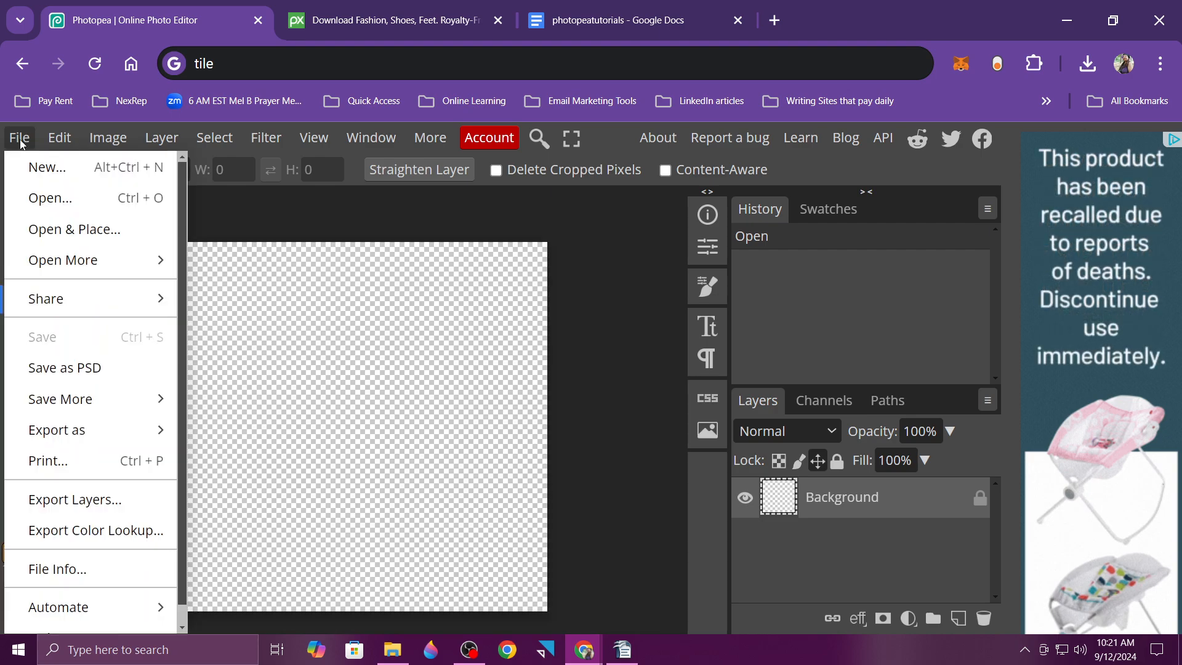
left_click(82, 199)
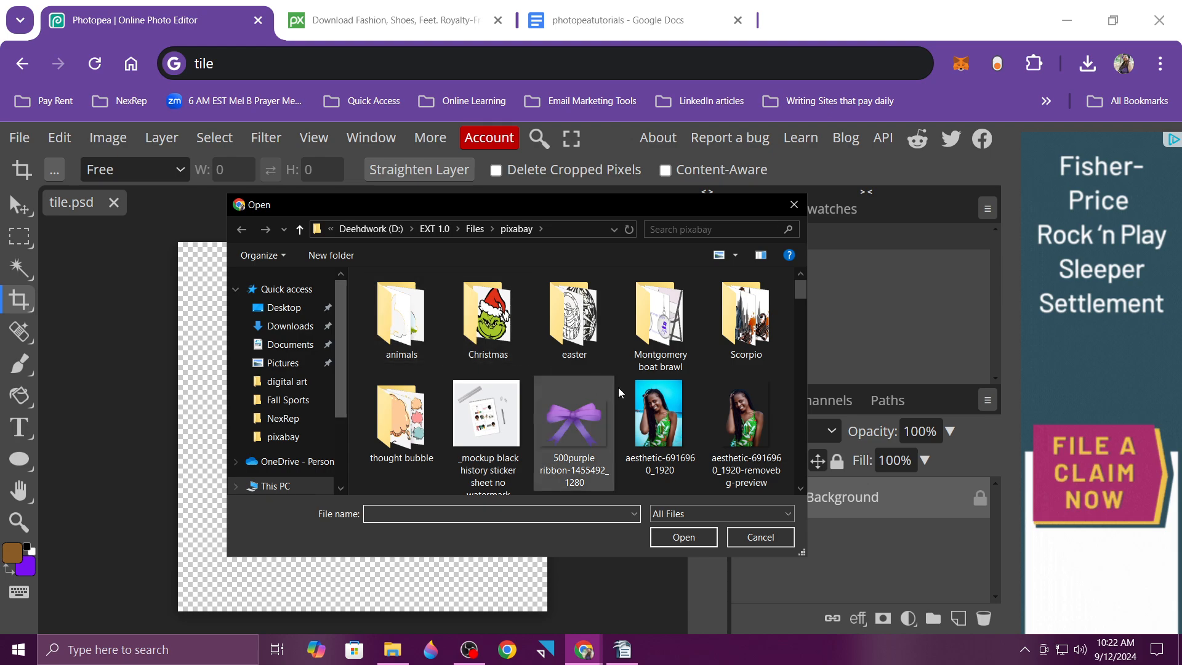
left_click(474, 230)
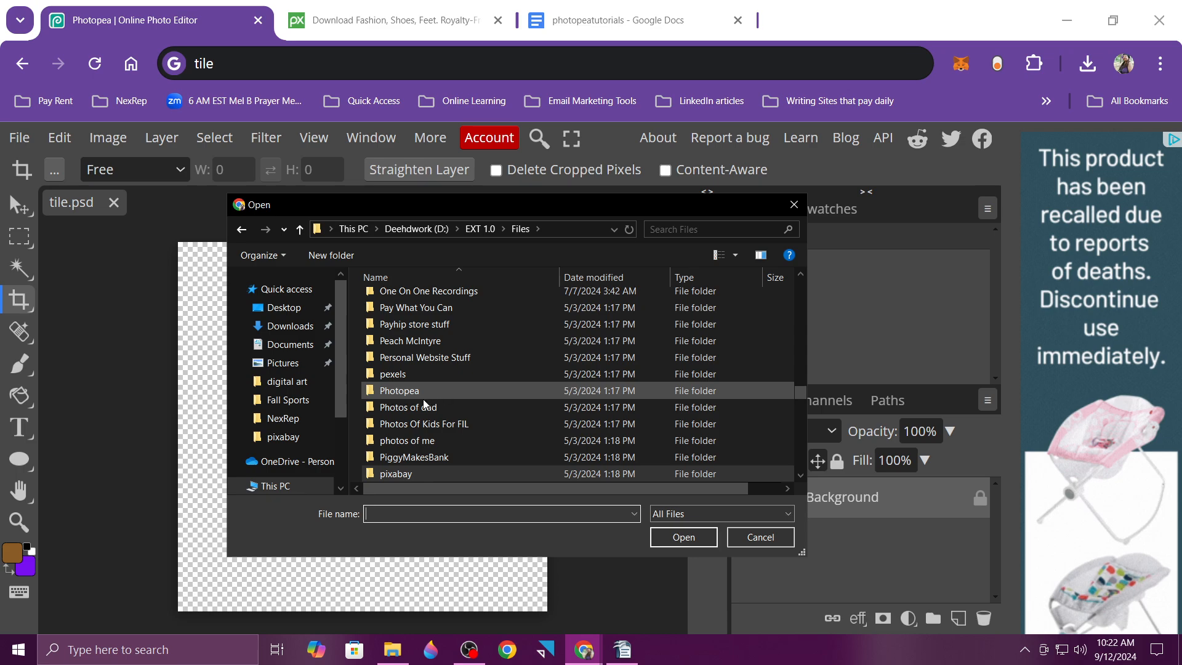
scroll(424, 400, "up", 5)
scroll(418, 409, "up", 10)
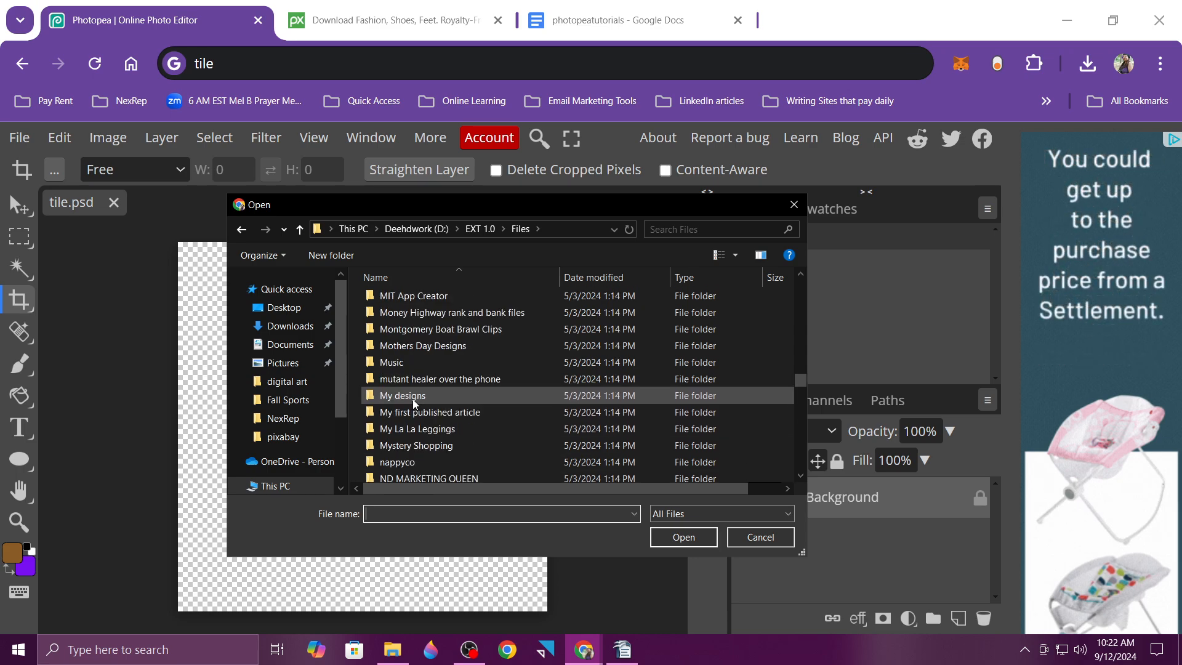
scroll(410, 400, "up", 12)
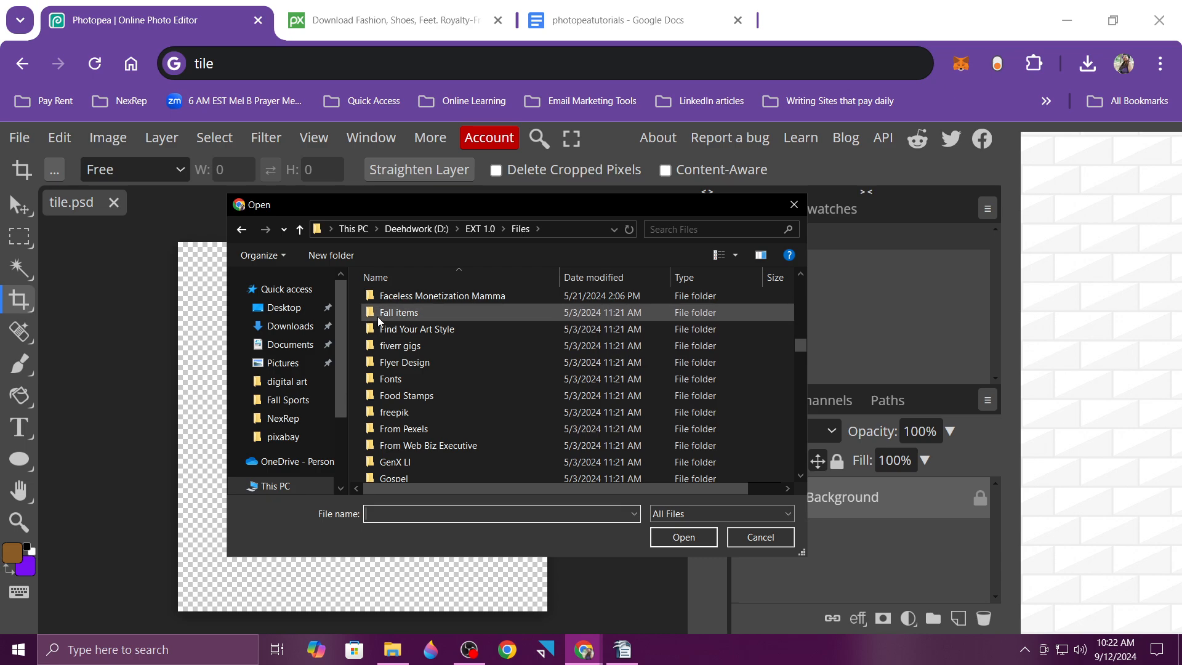
double_click(394, 312)
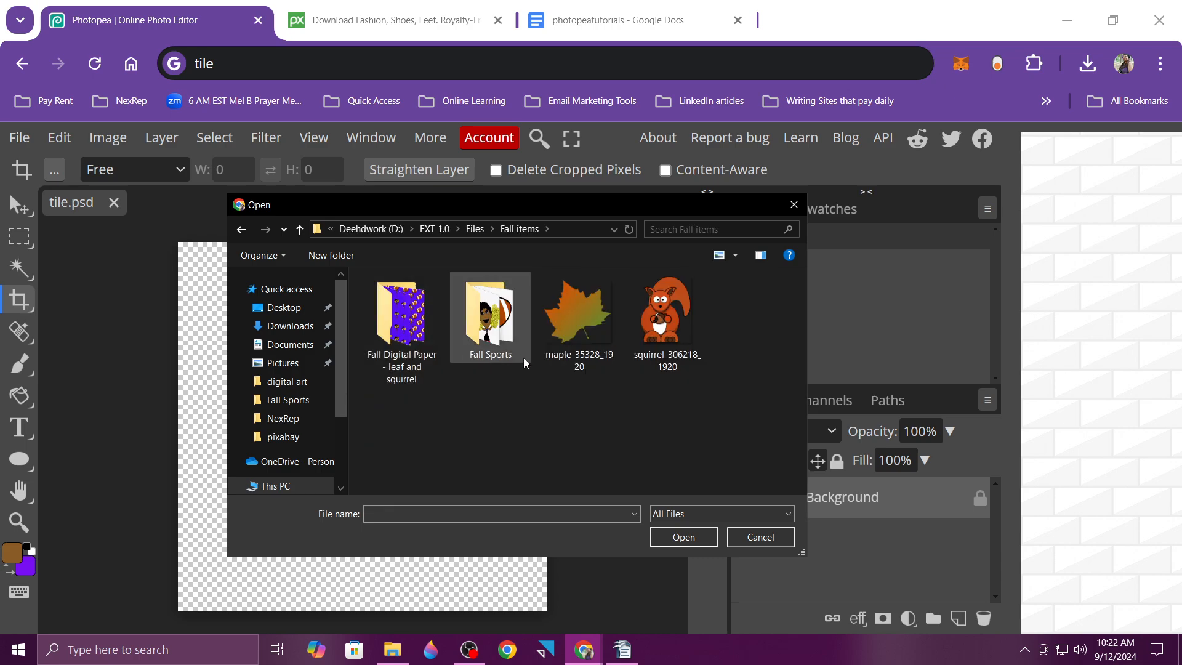
left_click(499, 333)
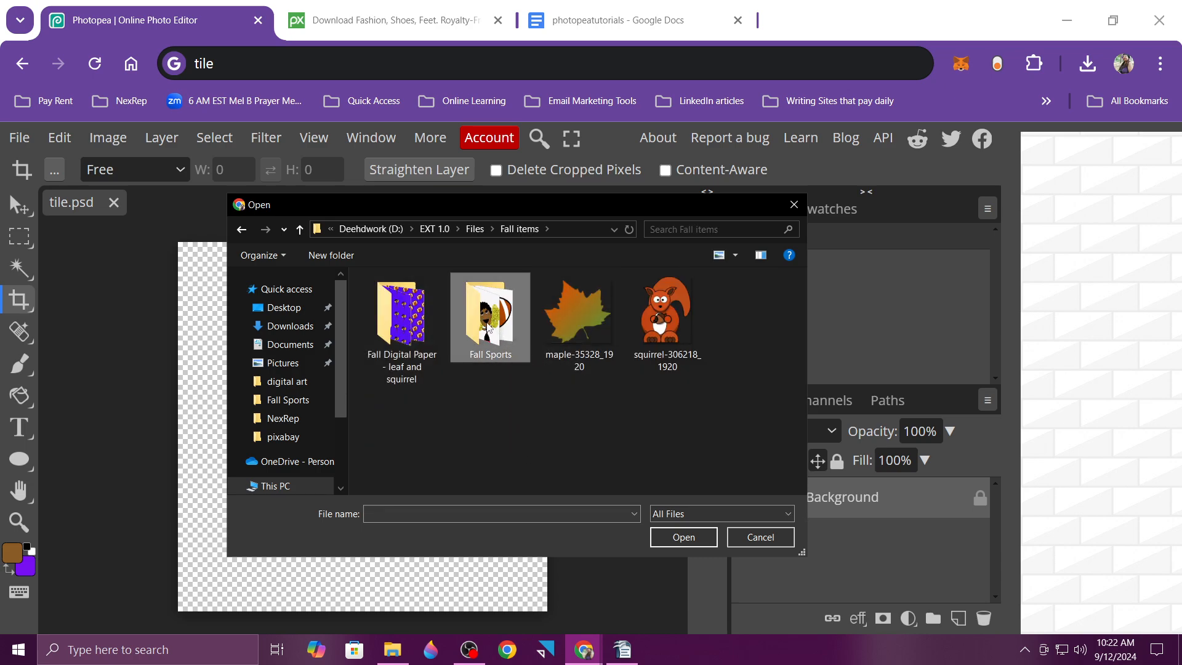
double_click(489, 324)
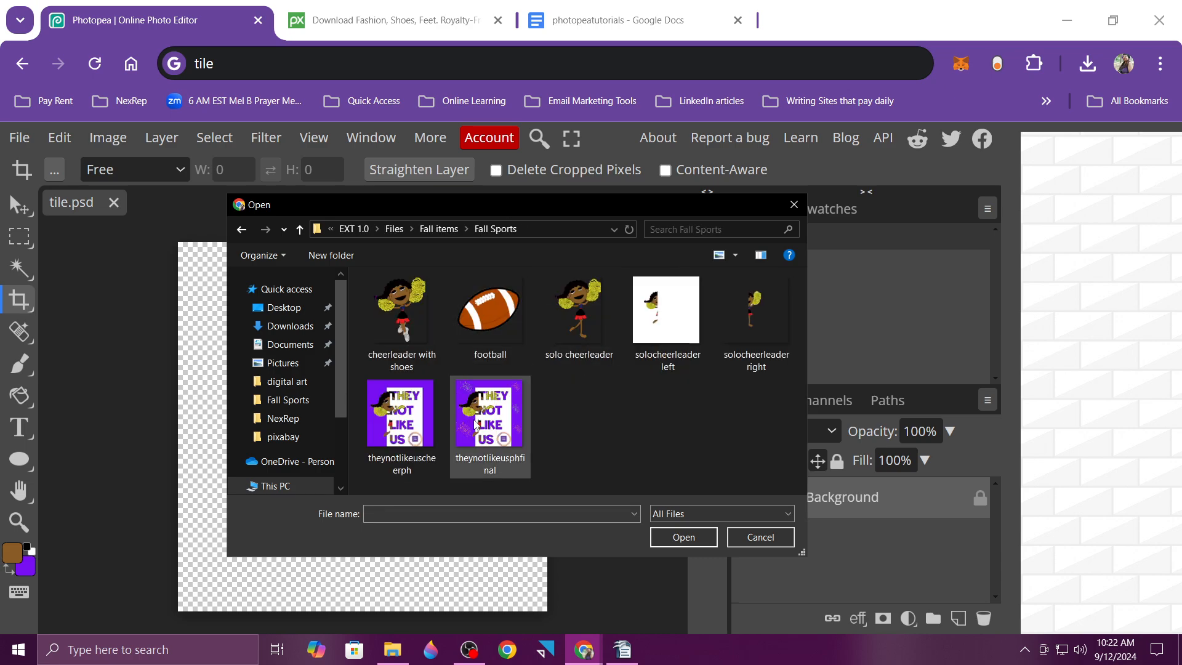
left_click(407, 314)
left_click(664, 542)
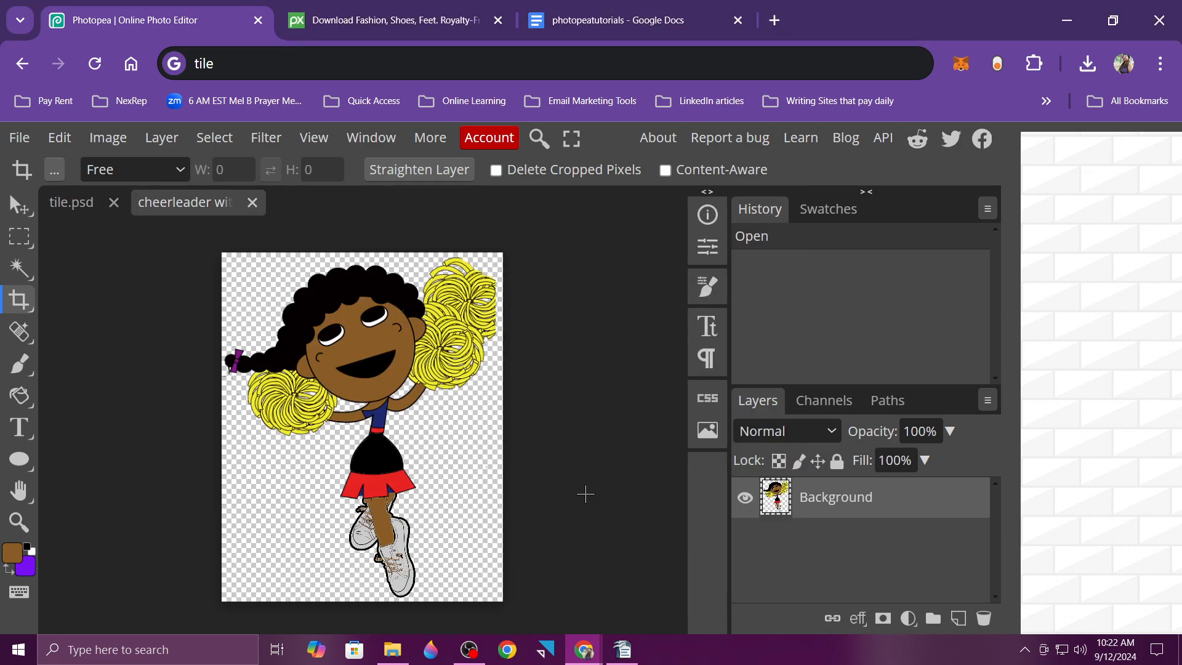
Start opening another image and browse to the pixabay folder inside Files
left_click(19, 138)
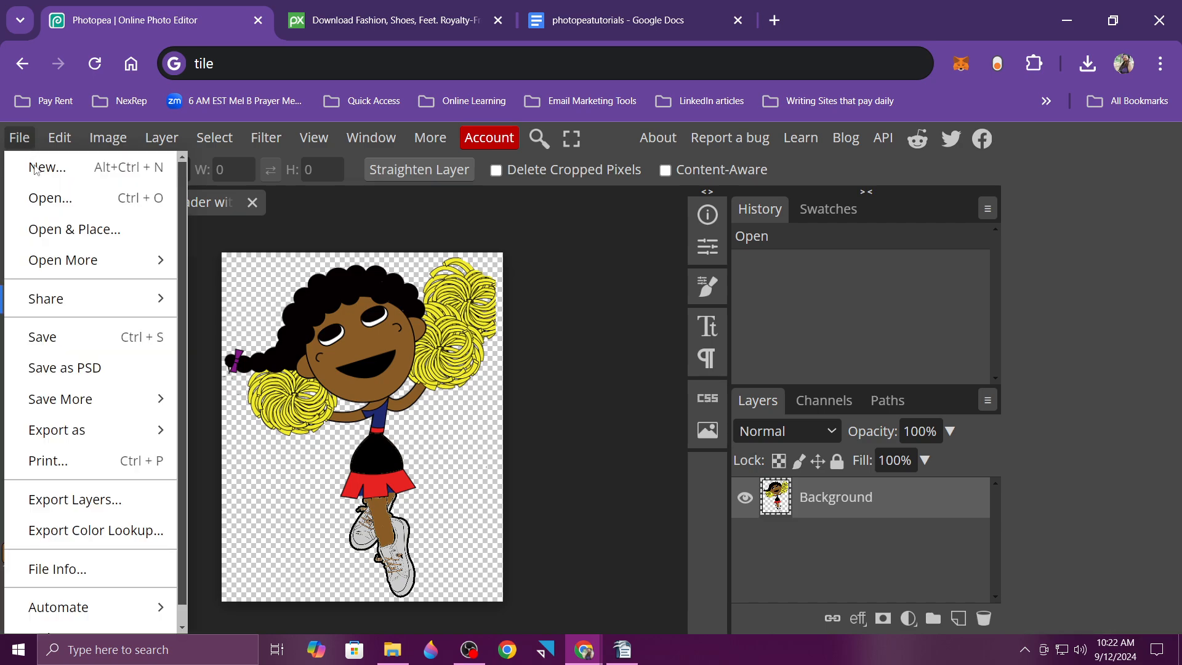
left_click(54, 199)
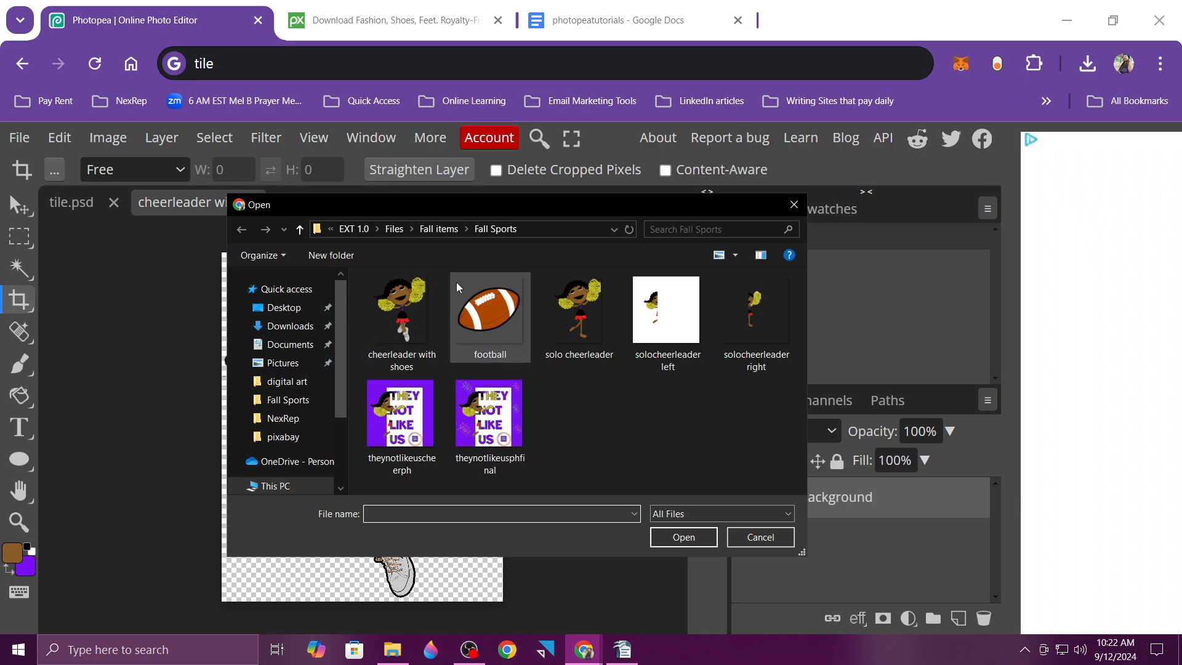
left_click(396, 231)
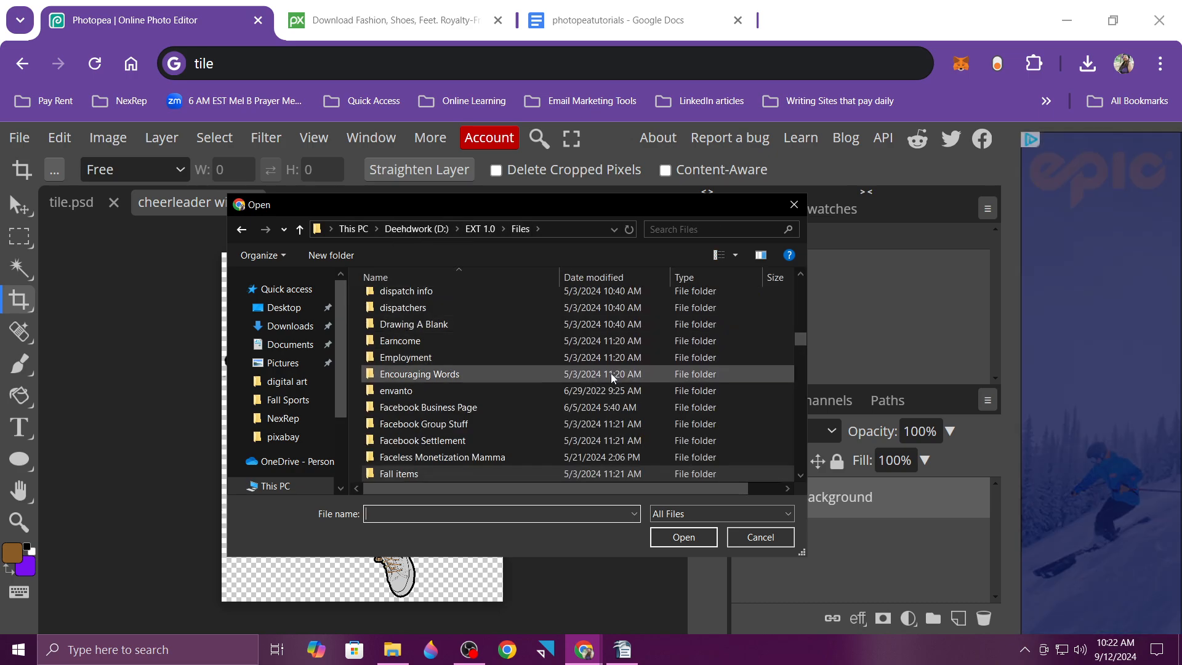
scroll(554, 381, "down", 15)
scroll(522, 402, "down", 12)
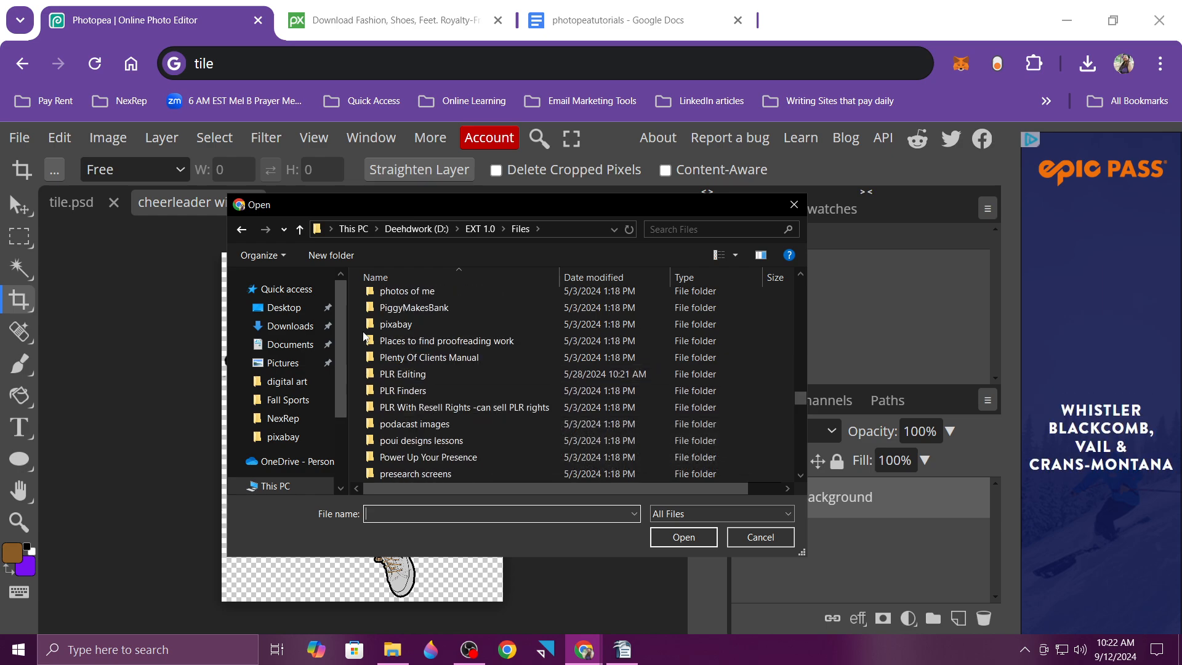
double_click(396, 324)
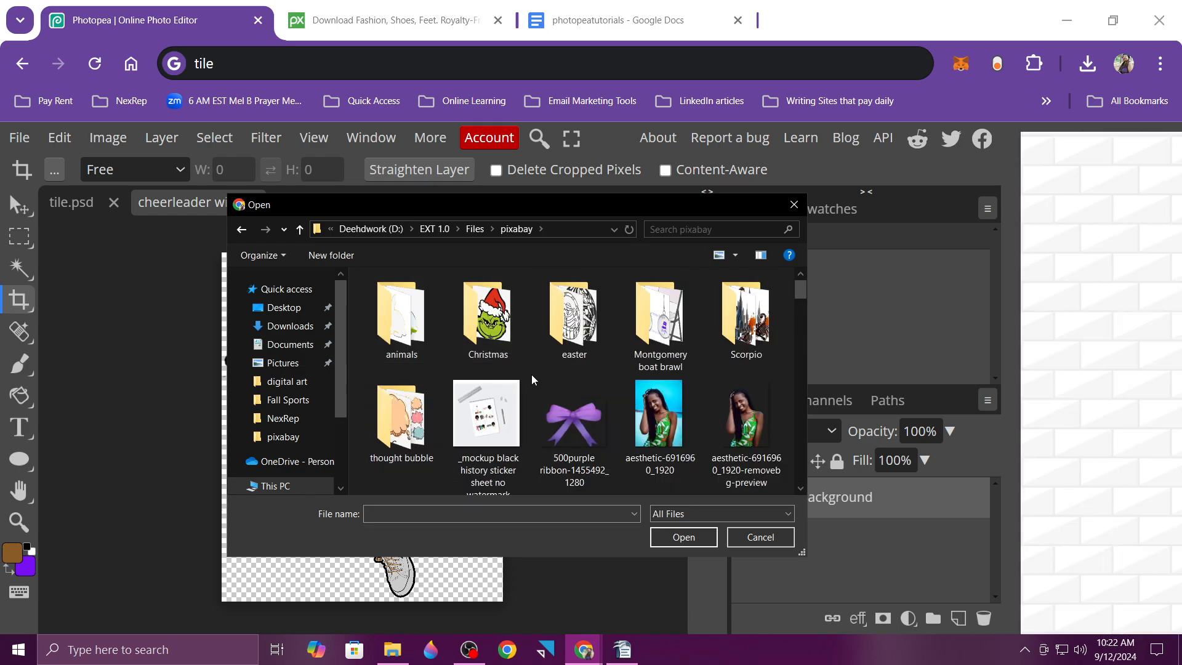
Find the megaphone-23674_1280 image in the pixabay folder and open it
scroll(534, 382, "down", 2)
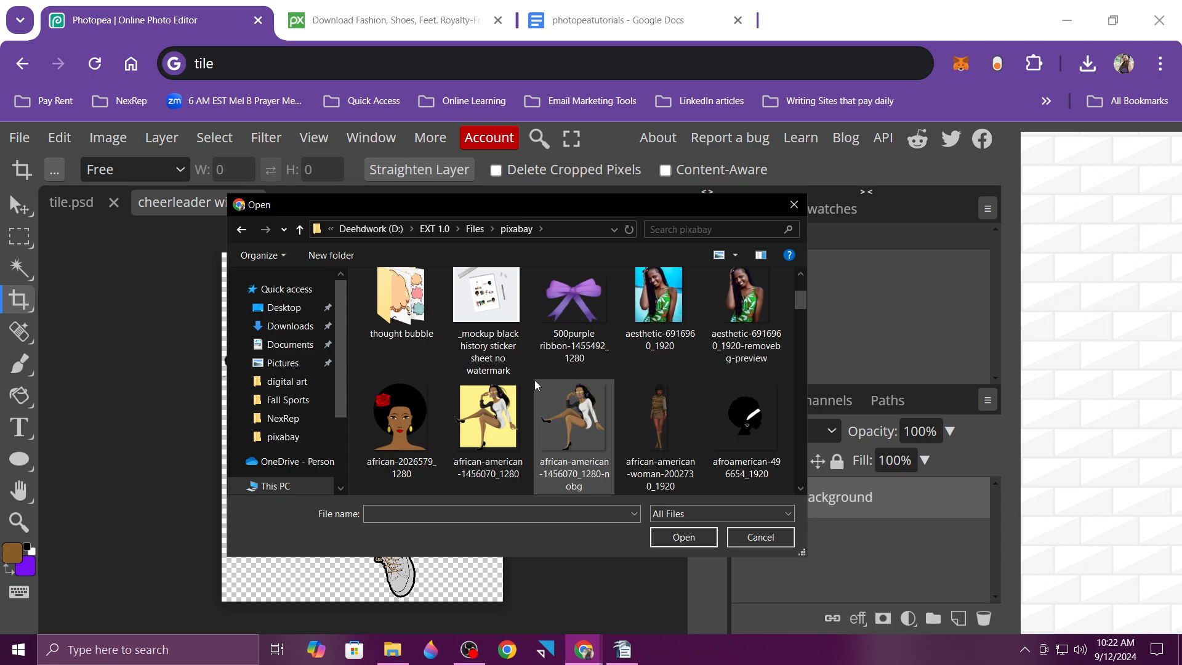
scroll(534, 385, "down", 4)
scroll(534, 385, "down", 2)
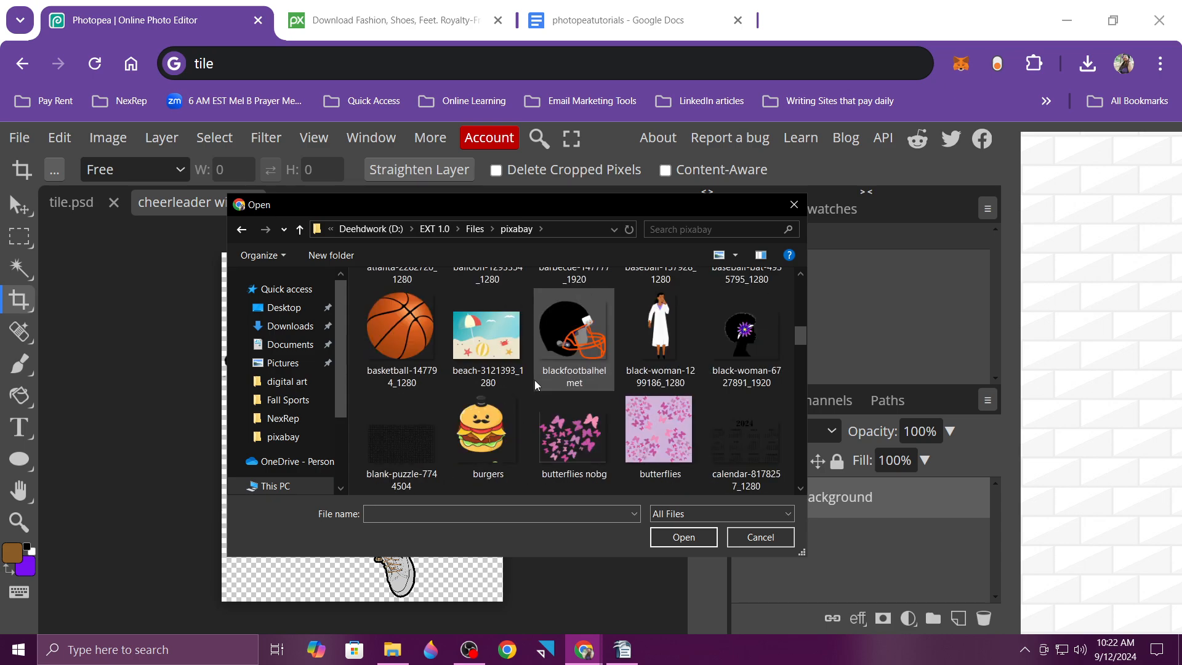
scroll(534, 385, "down", 2)
scroll(534, 384, "down", 4)
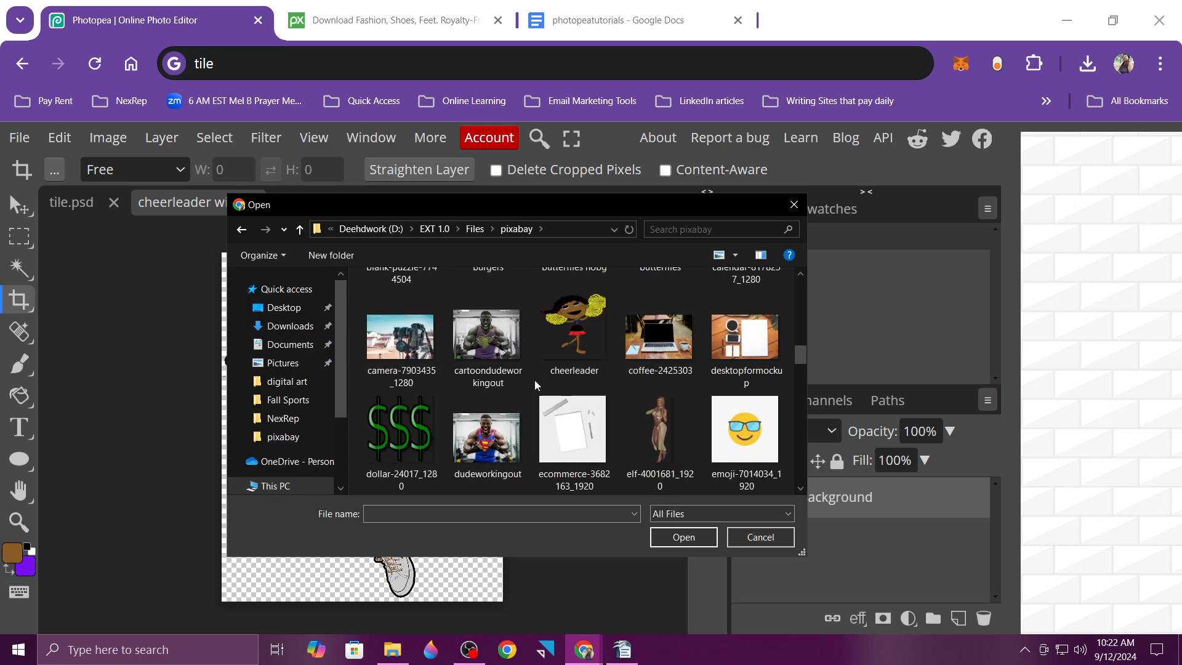
scroll(536, 385, "down", 2)
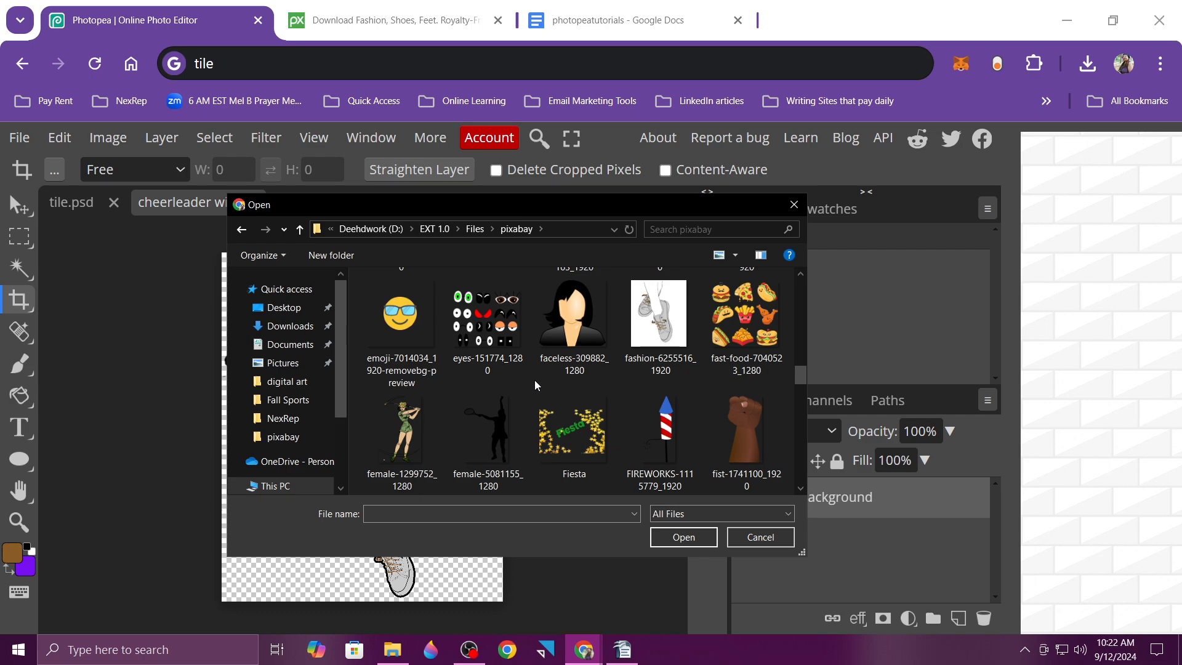
scroll(536, 385, "down", 4)
scroll(536, 386, "down", 2)
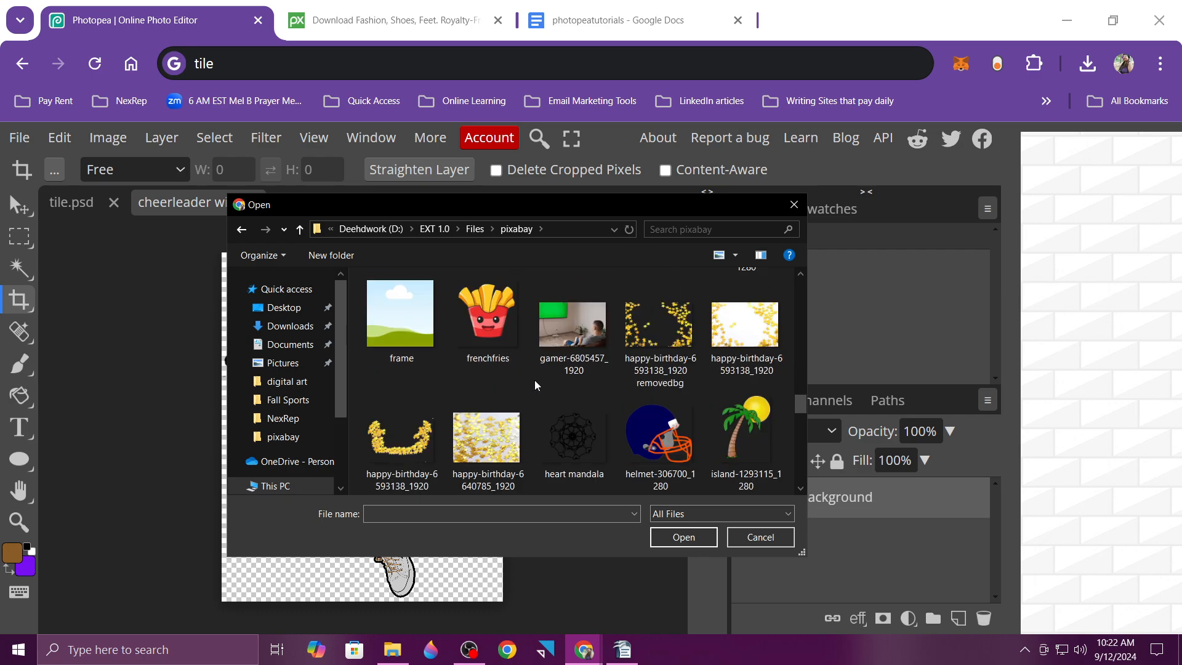
scroll(536, 385, "down", 2)
left_click(424, 449)
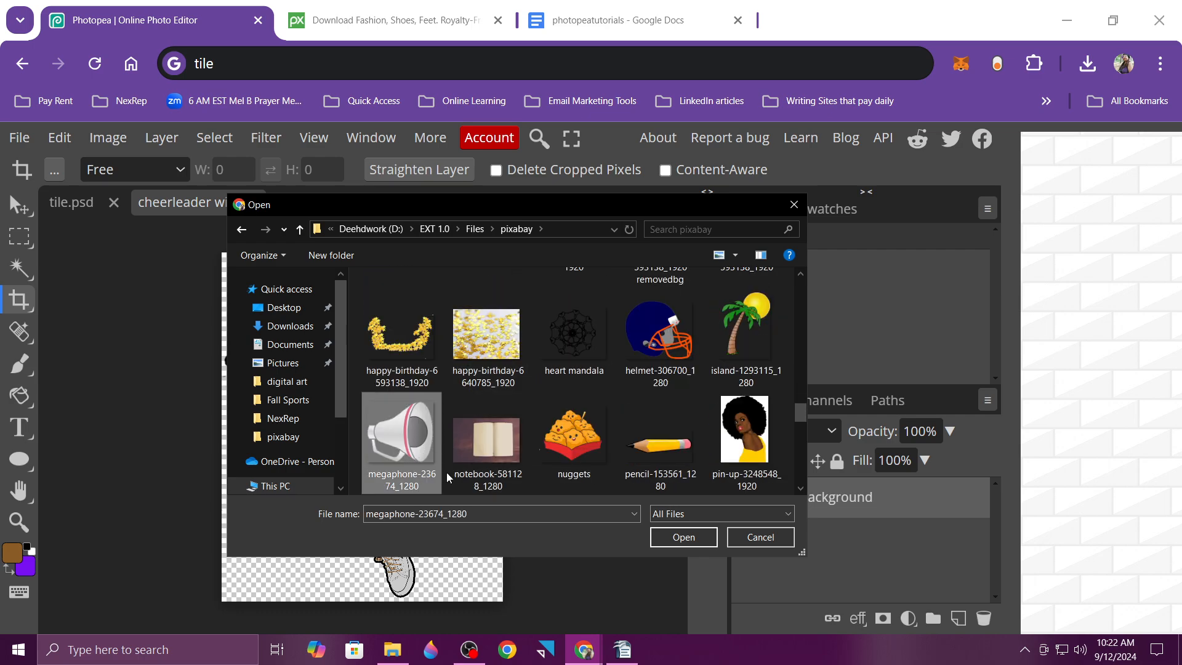
left_click(683, 537)
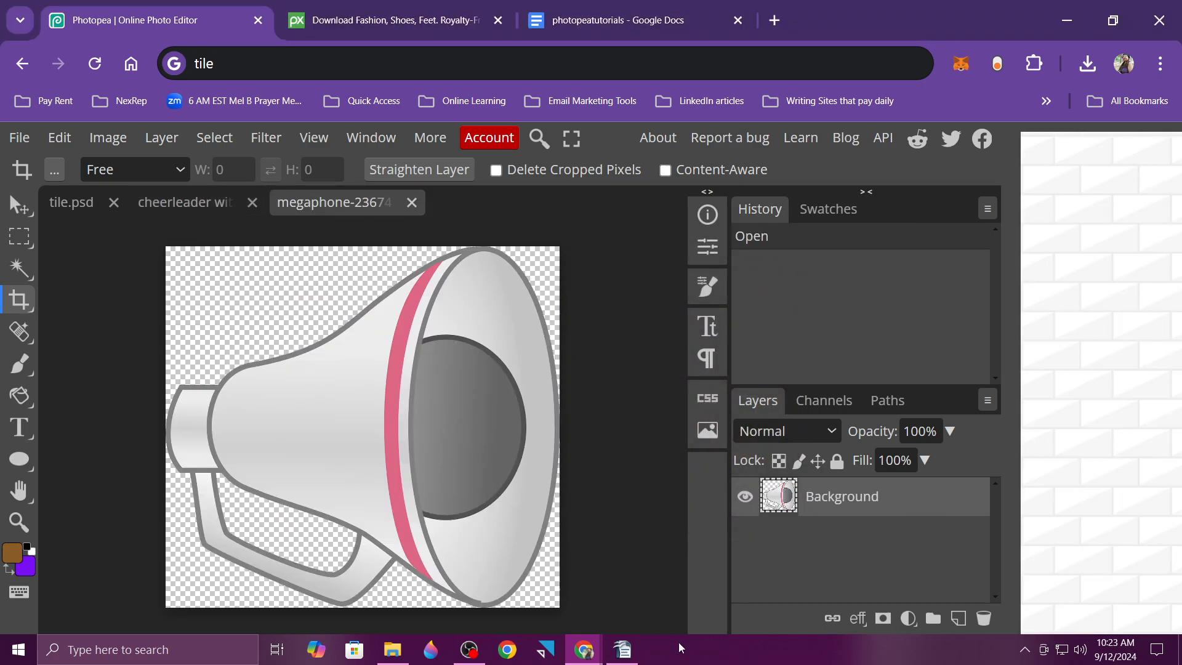
Check the seamless pattern notes in OpenOffice Writer for the image resizing instructions, and return to Photopea
left_click(622, 650)
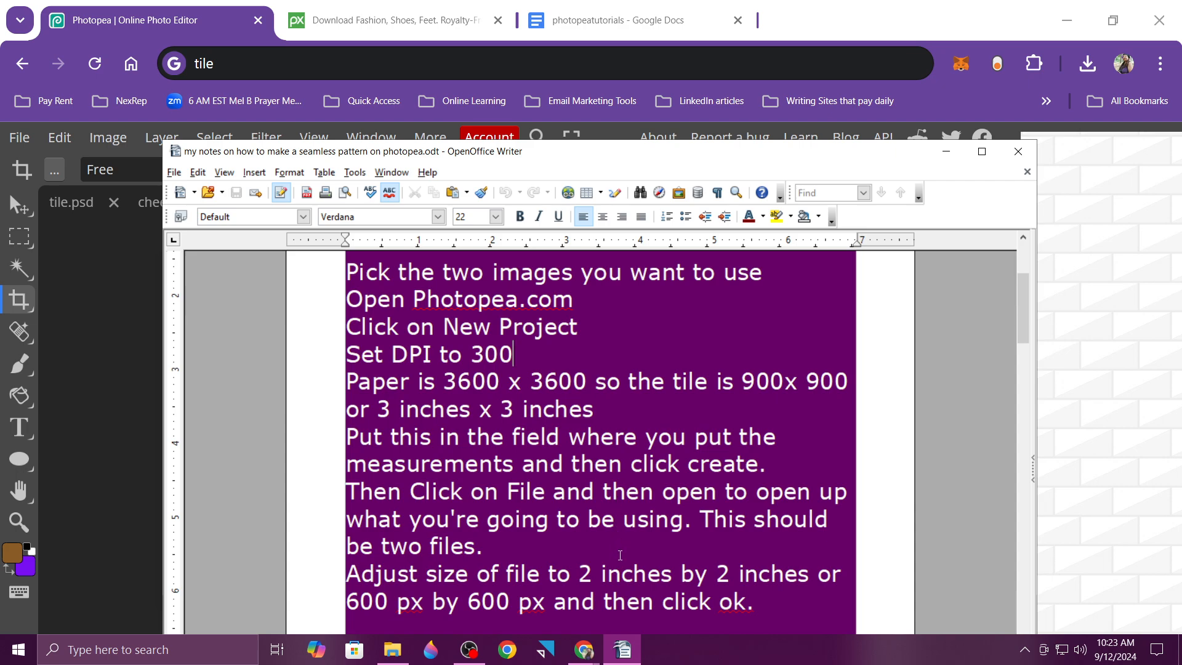
scroll(620, 555, "down", 2)
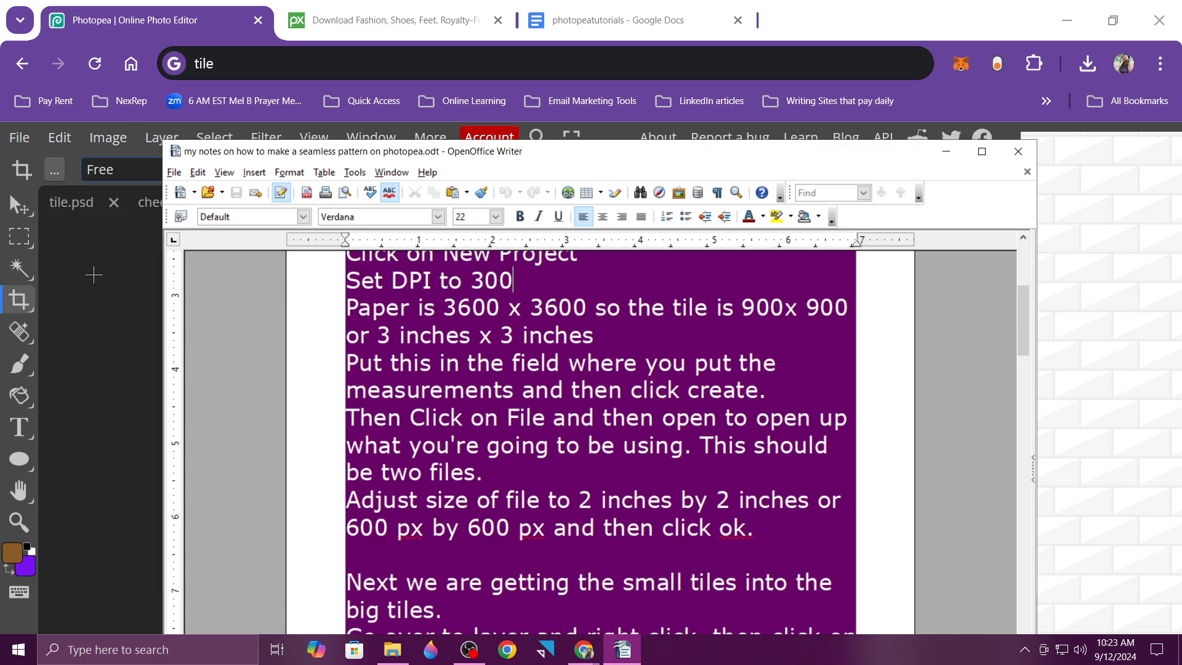
left_click(94, 286)
Bring up the cheerleader image and replace the Crop tool with the Rectangle Select tool
left_click(210, 204)
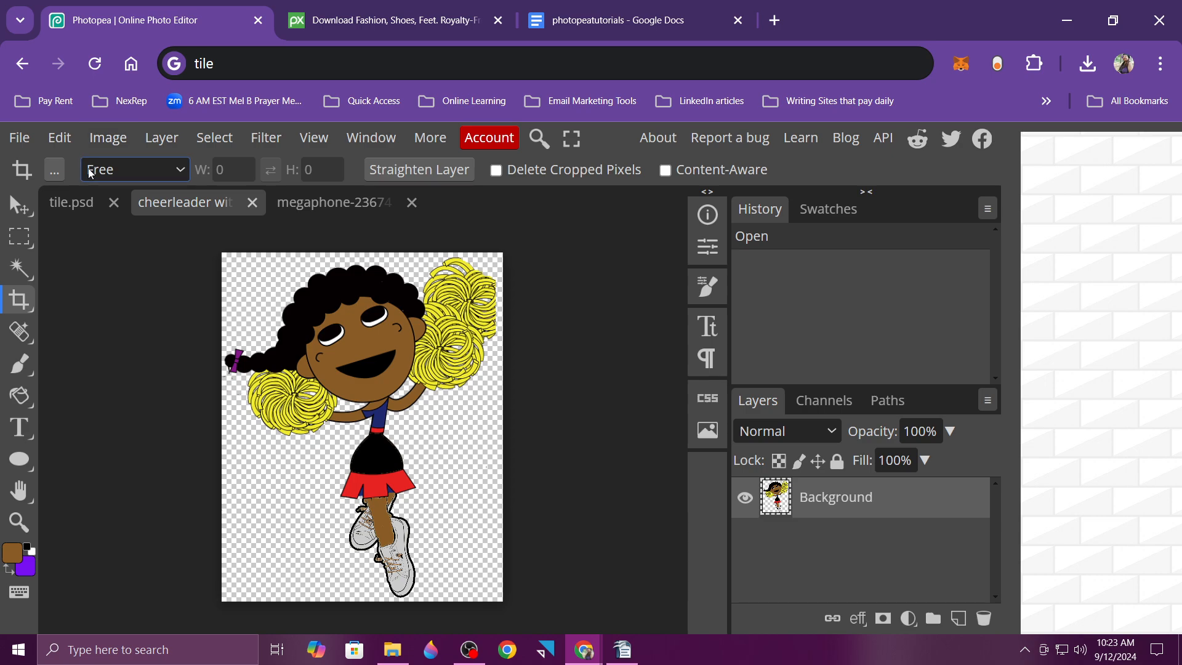
left_click(98, 147)
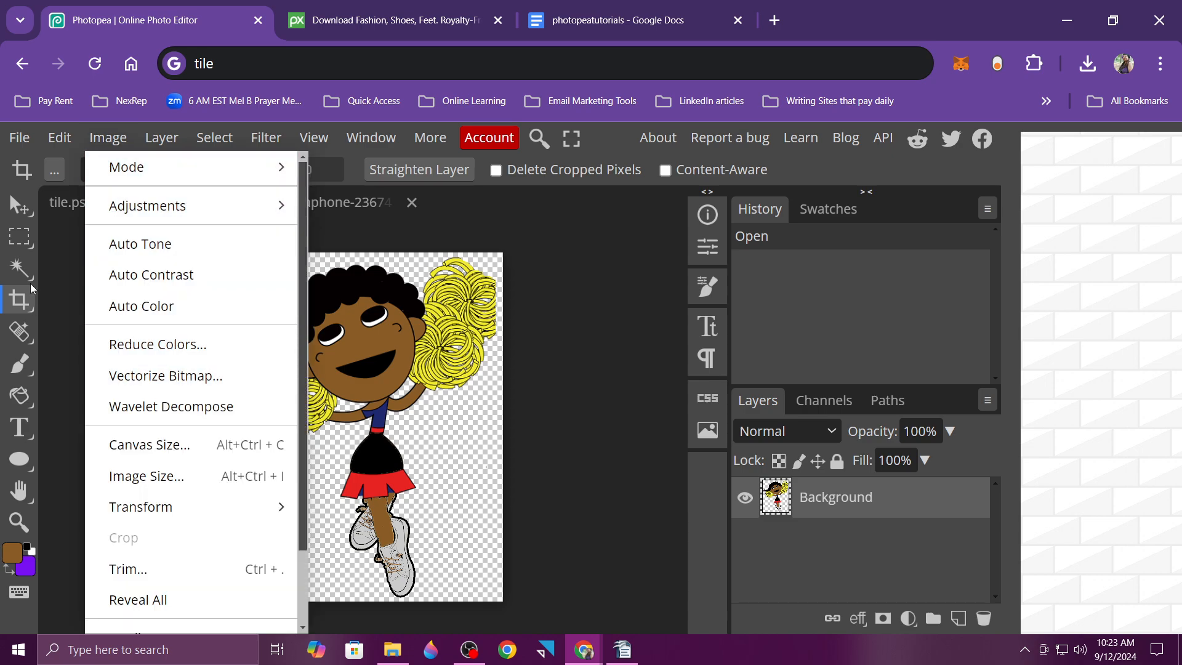
left_click(17, 208)
left_click(17, 208)
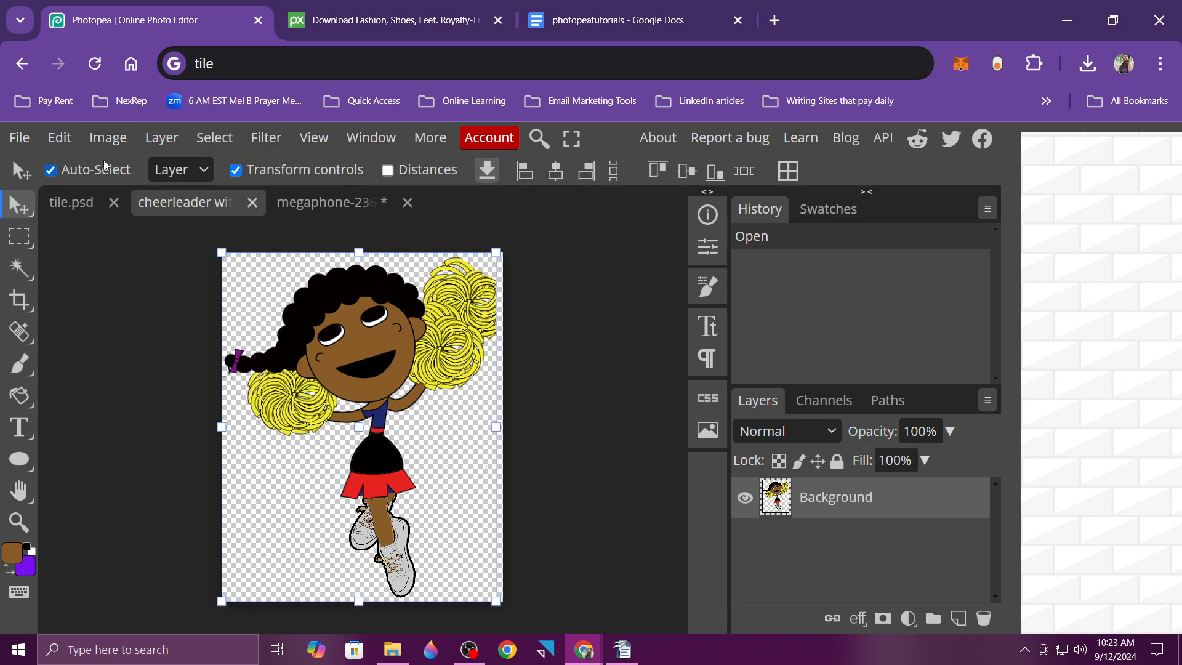
left_click(20, 237)
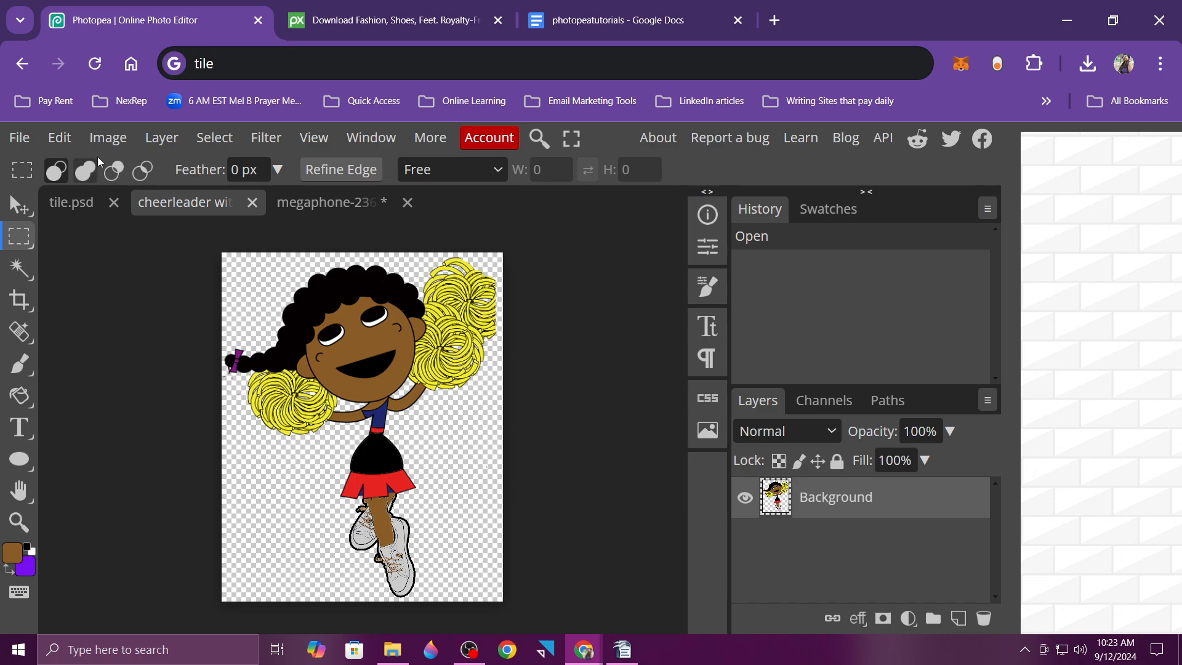
Resize the cheerleader image to 600 by 600 pixels with the width and height proportions unlinked
left_click(107, 137)
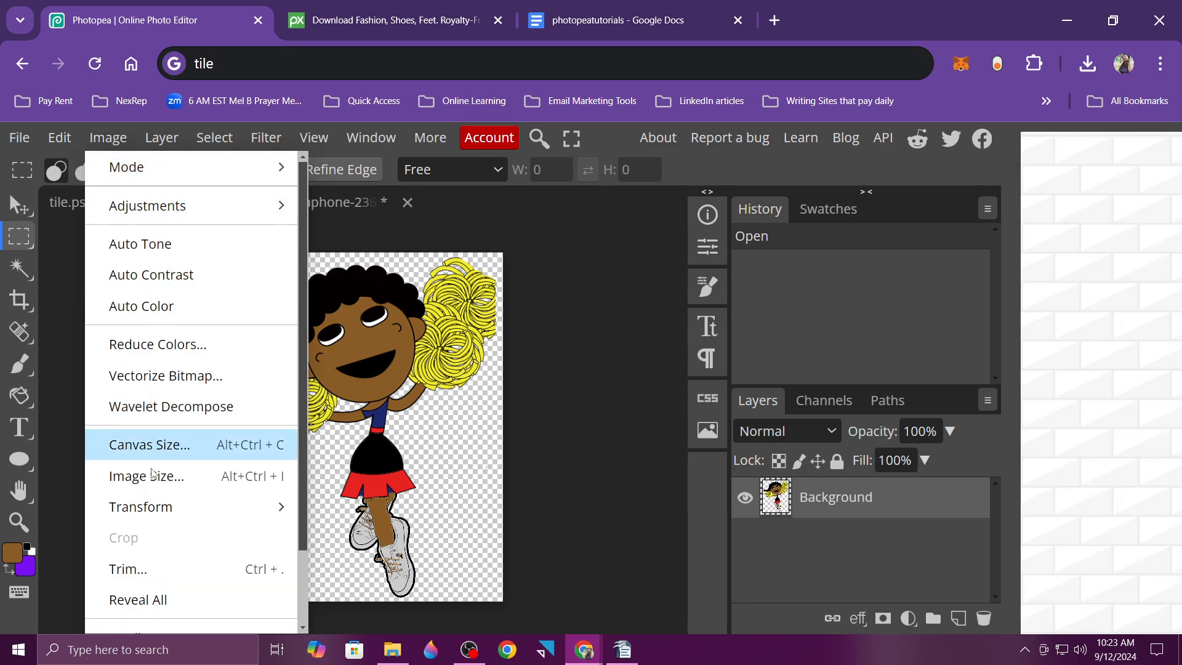
left_click(154, 476)
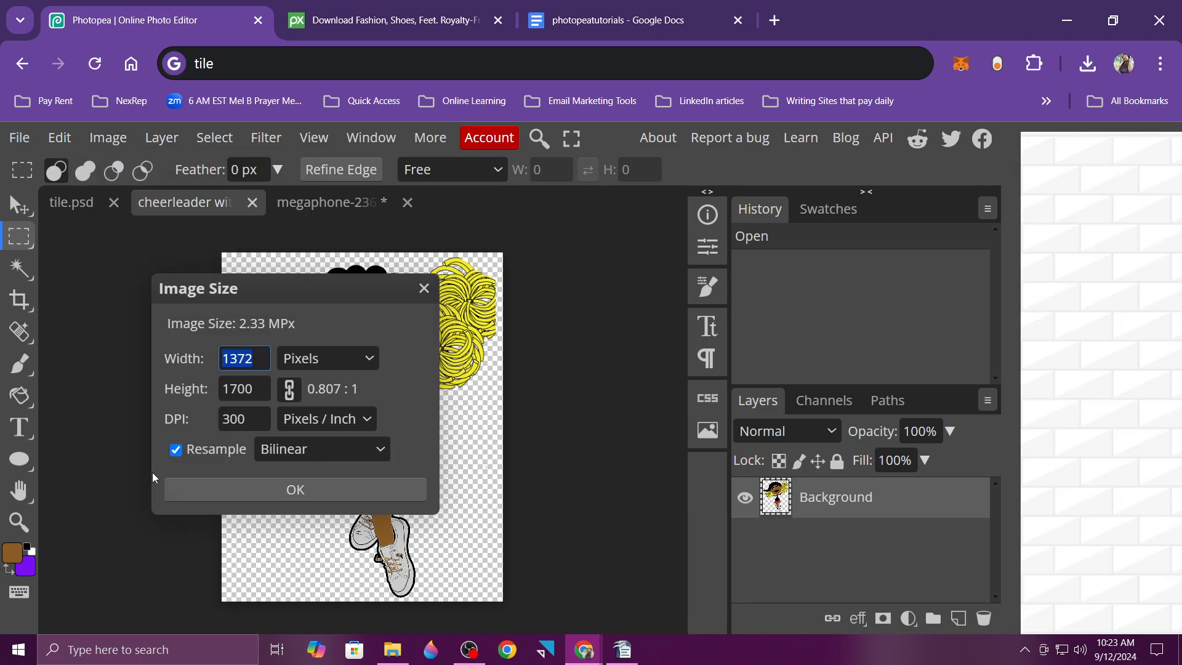
left_click(291, 394)
double_click(249, 359)
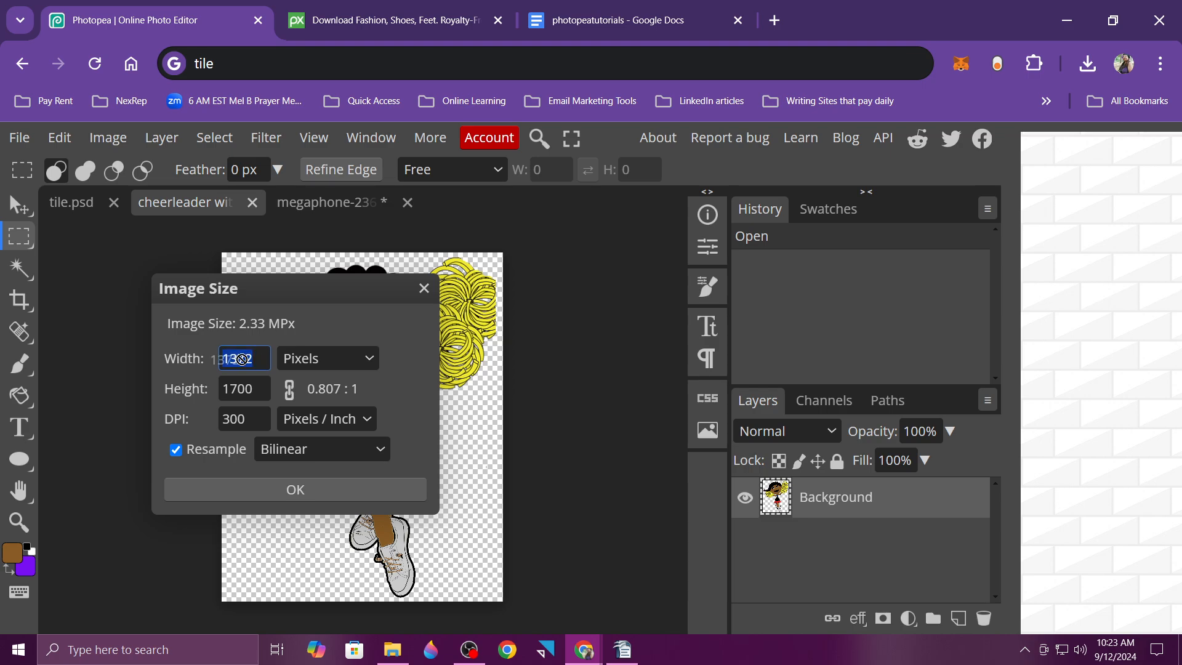
type("600")
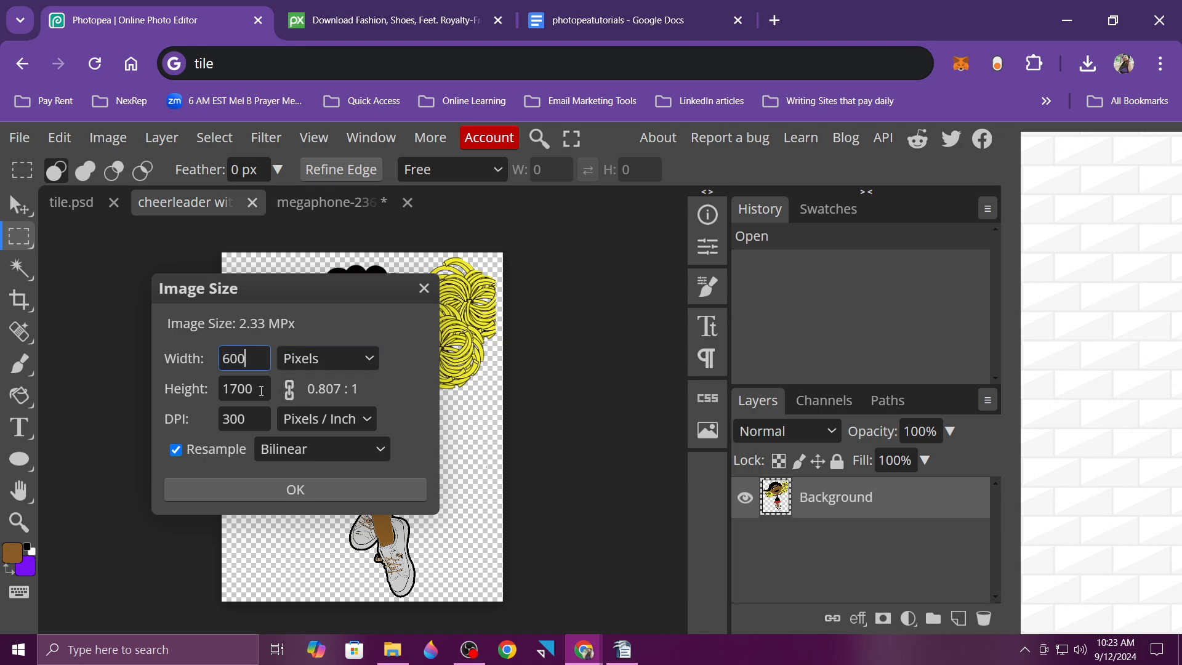
left_click_drag(261, 391, 224, 388)
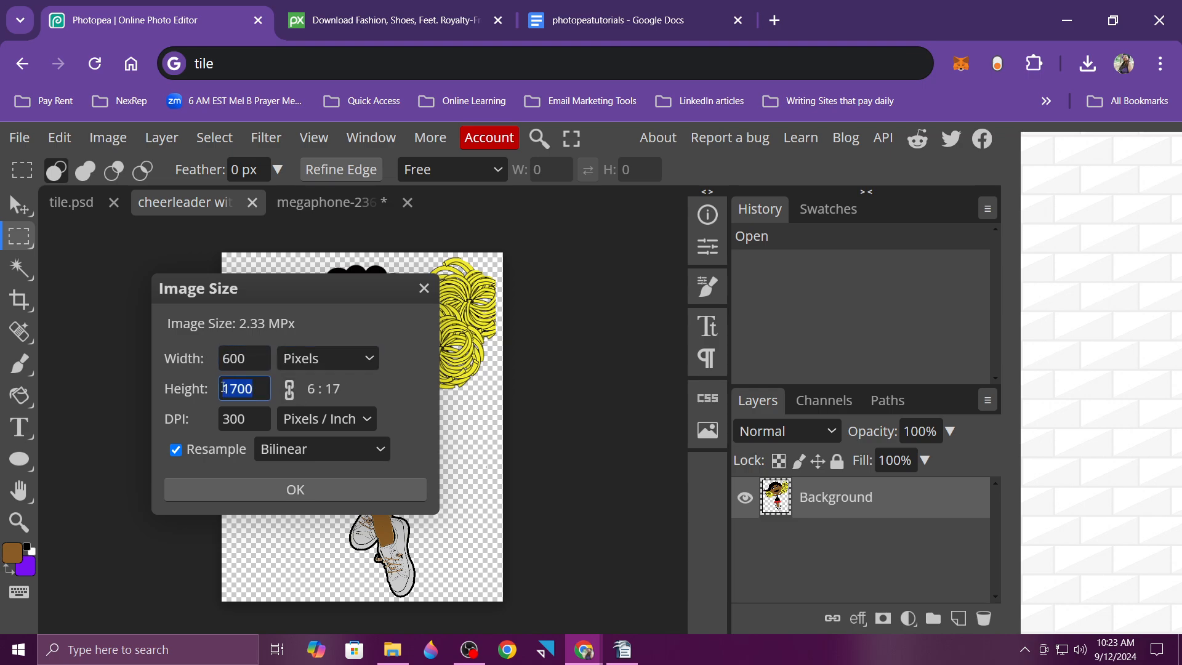
type("60")
left_click(265, 490)
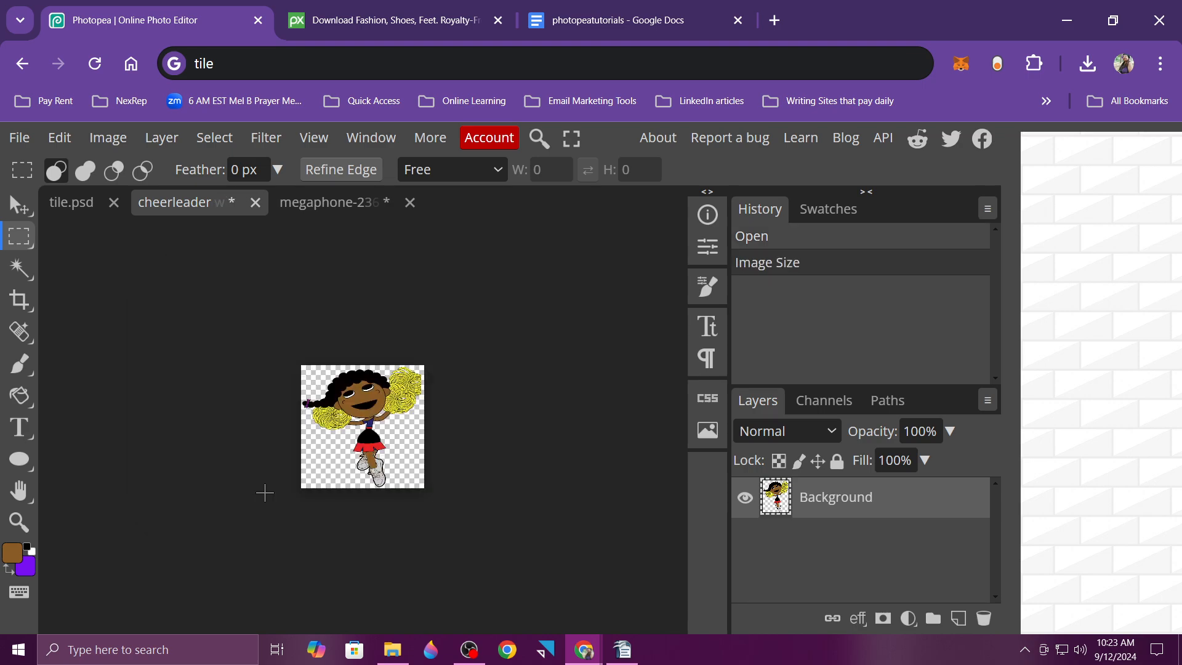
Close the accidentally cropped megaphone image without saving it
left_click(315, 208)
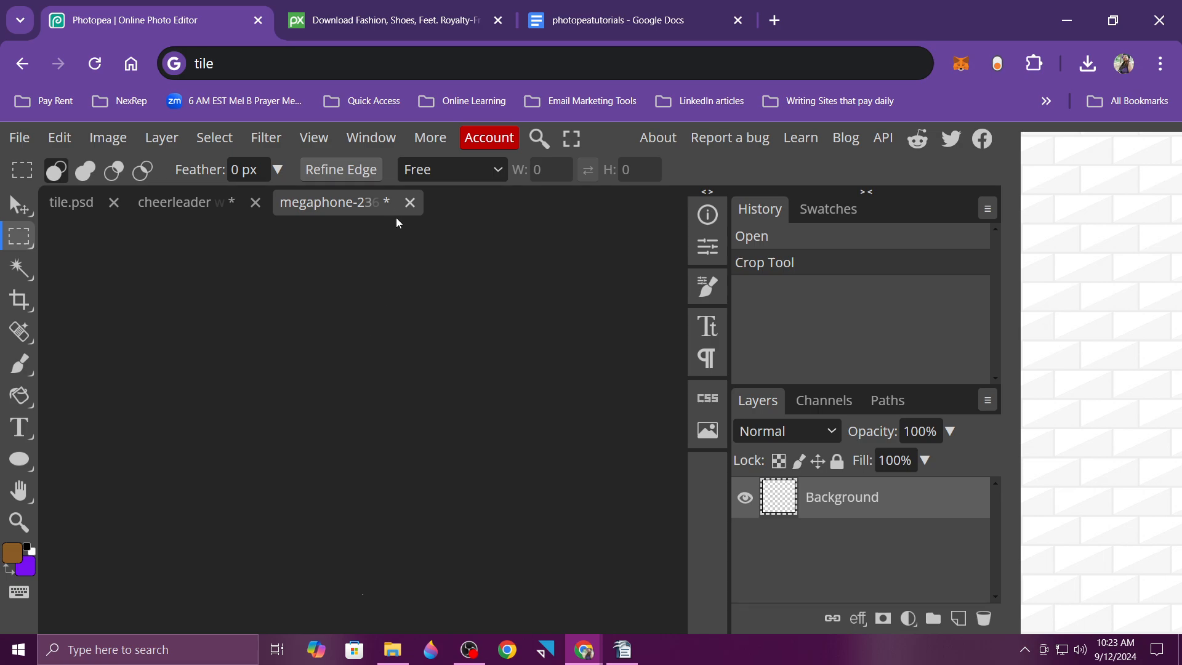
left_click(410, 203)
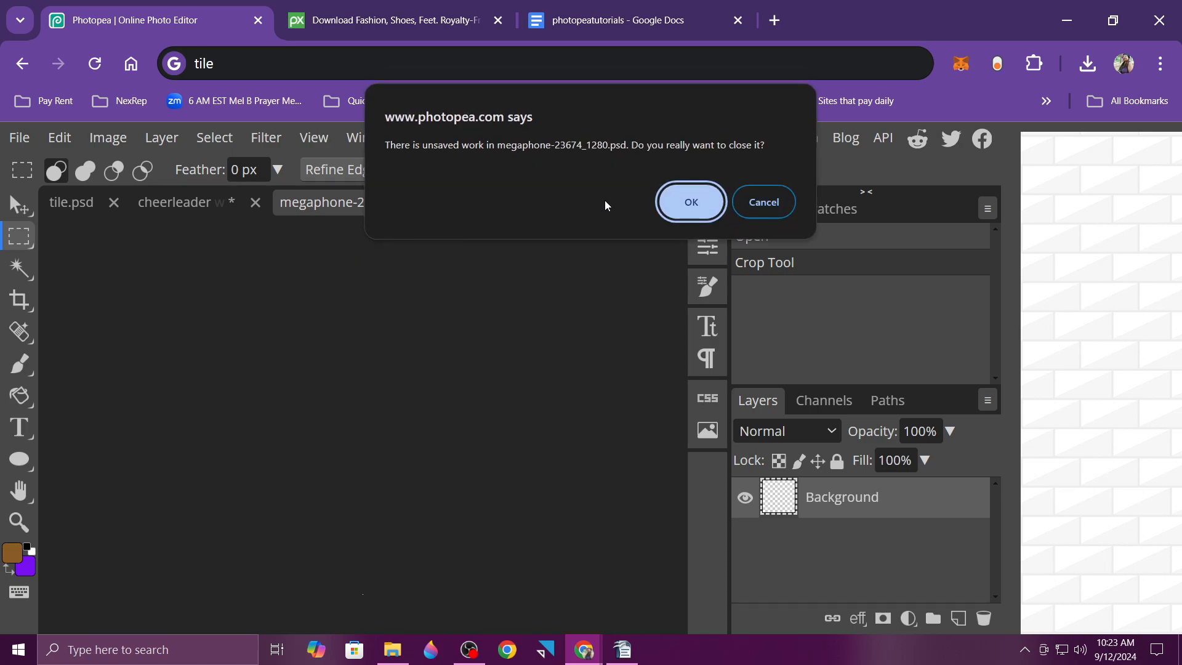
left_click(687, 202)
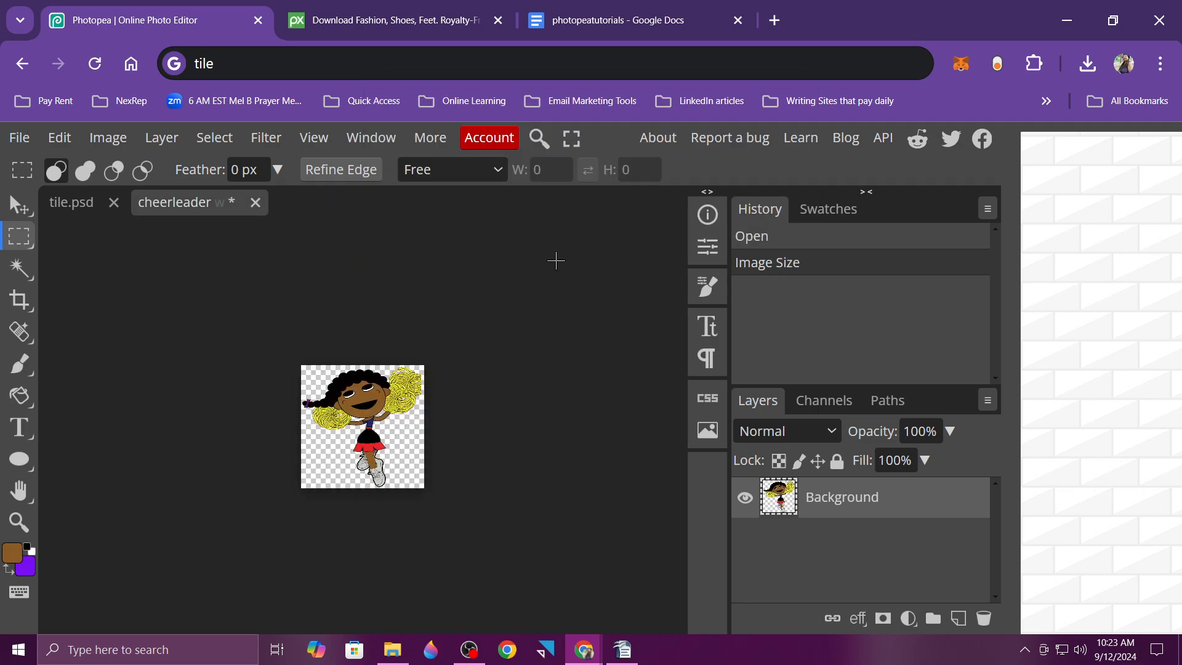
Reopen the original megaphone-23674_1280 image from the pixabay folder
left_click(22, 138)
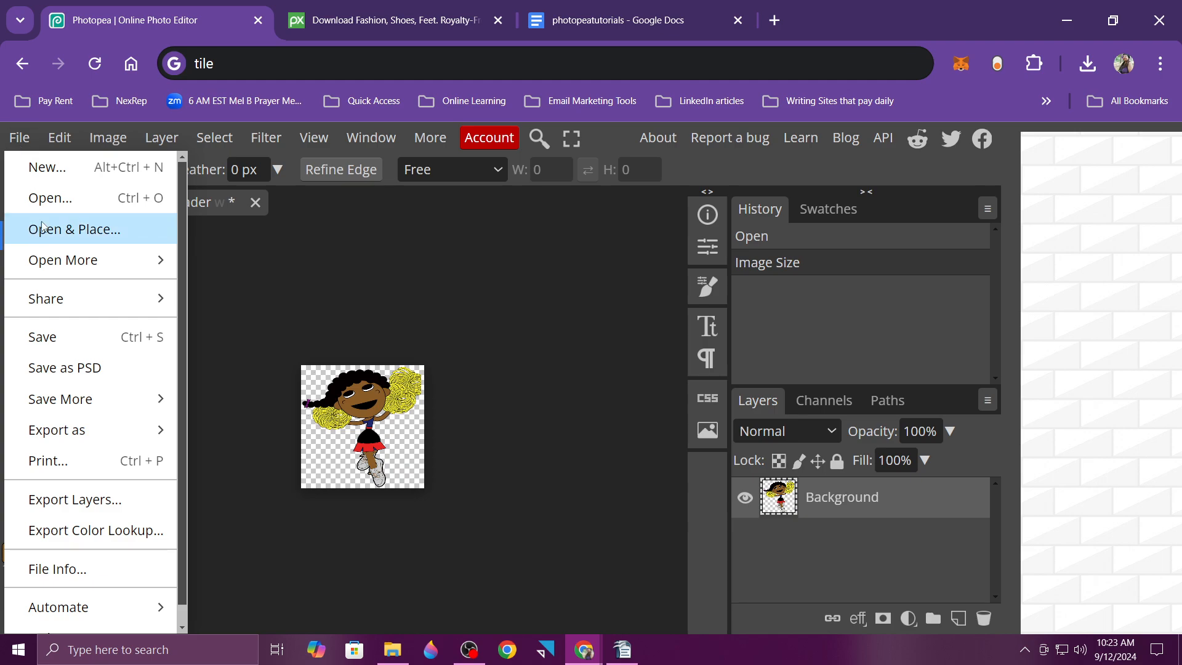
left_click(50, 198)
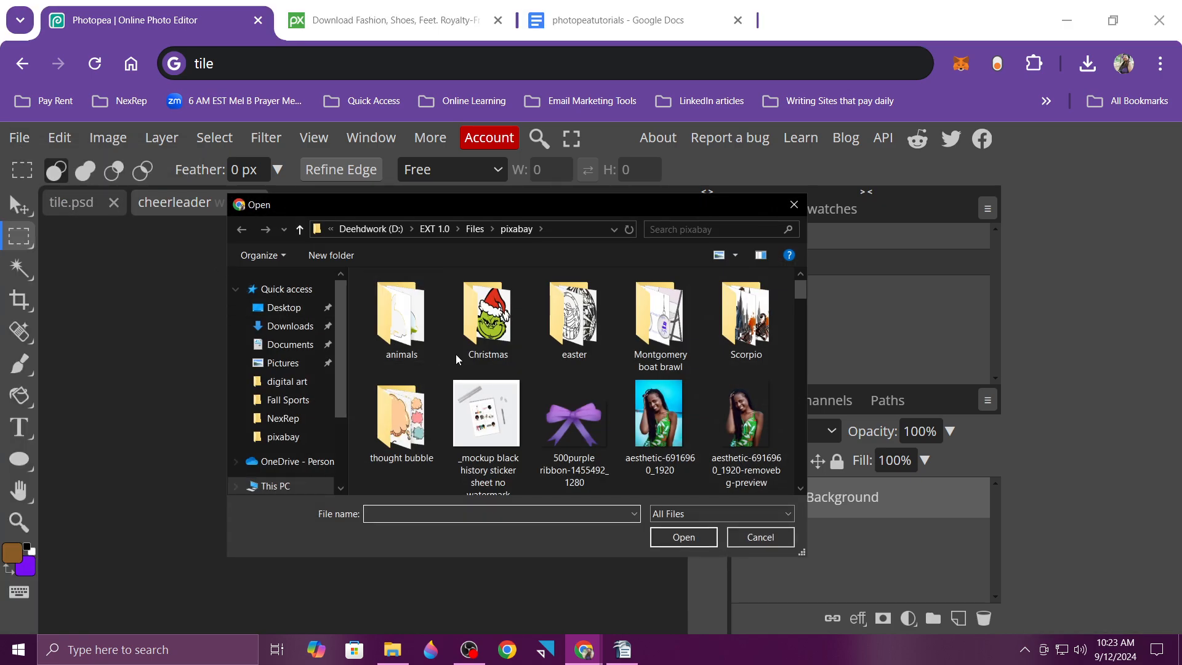
scroll(547, 389, "down", 10)
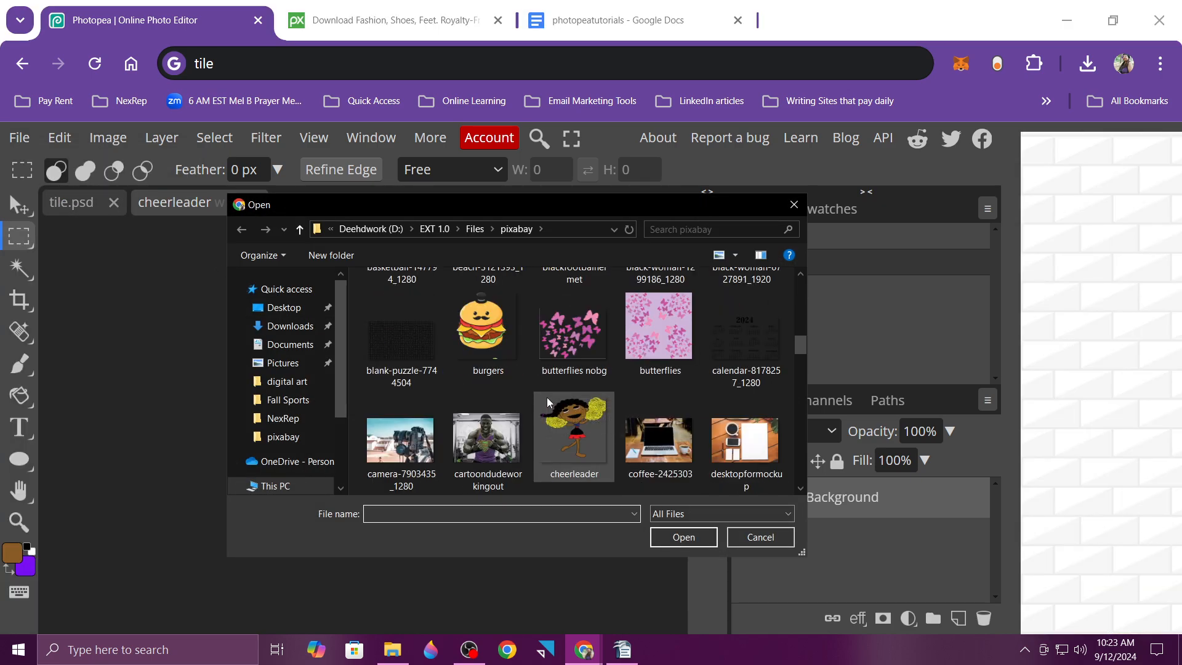
scroll(547, 397, "down", 5)
left_click(404, 435)
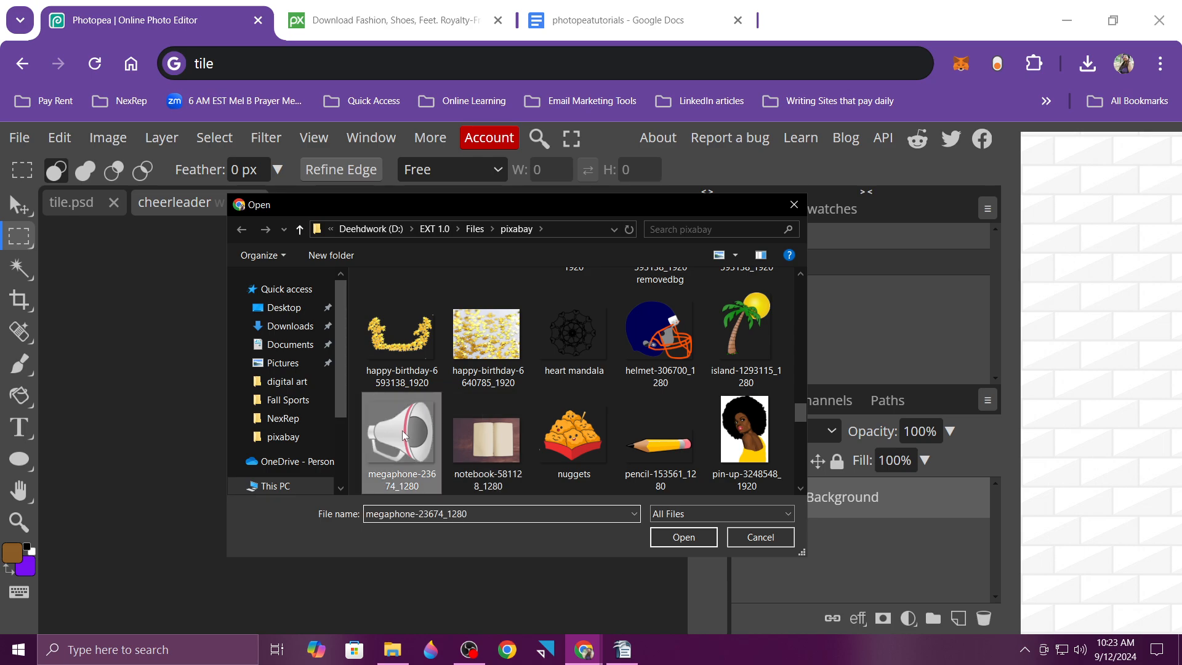
left_click(680, 533)
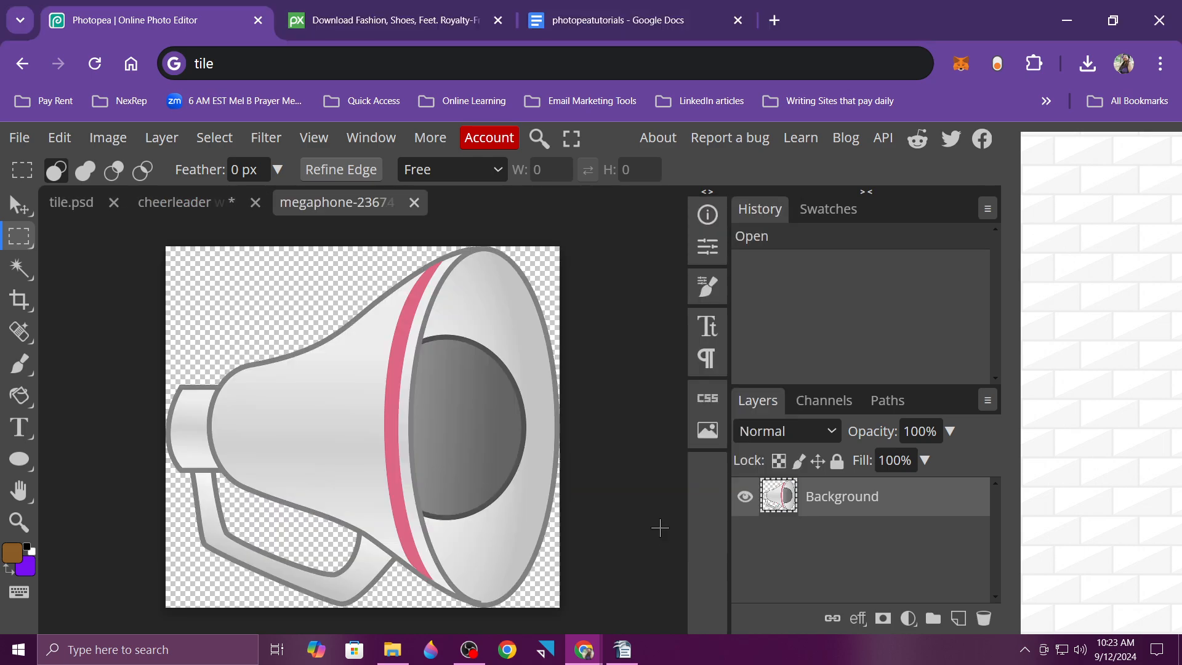
Resize the megaphone image to 600 by 600 pixels at 300 DPI
left_click(118, 143)
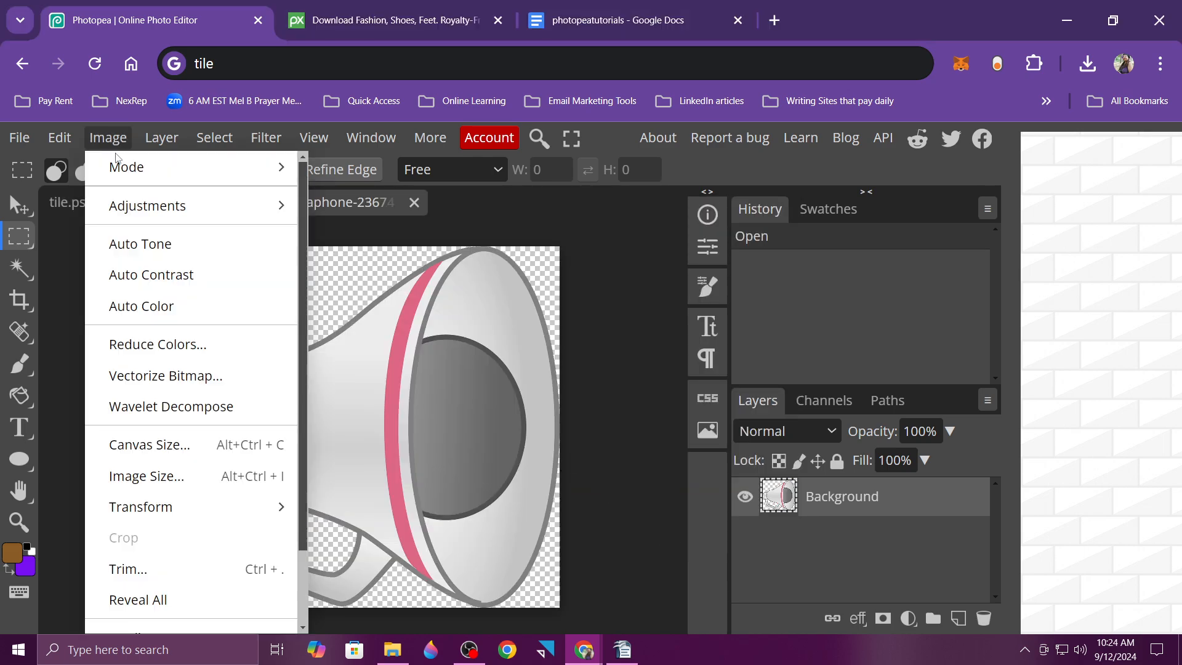
left_click(125, 468)
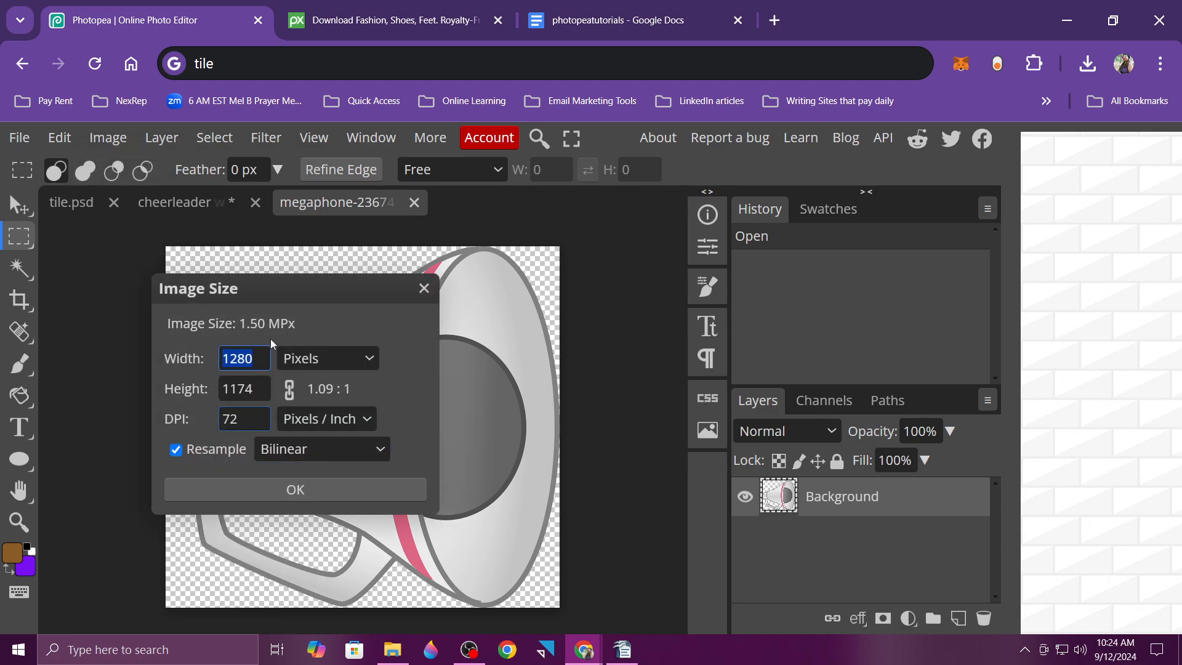
left_click_drag(226, 418, 215, 416)
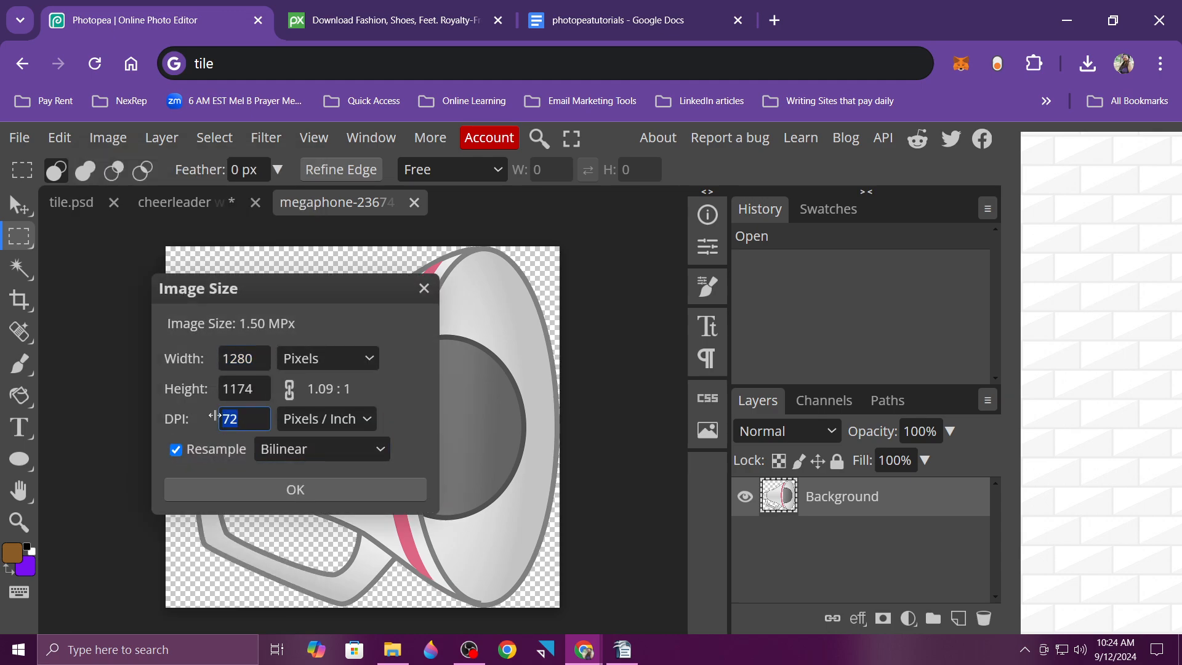
type("300")
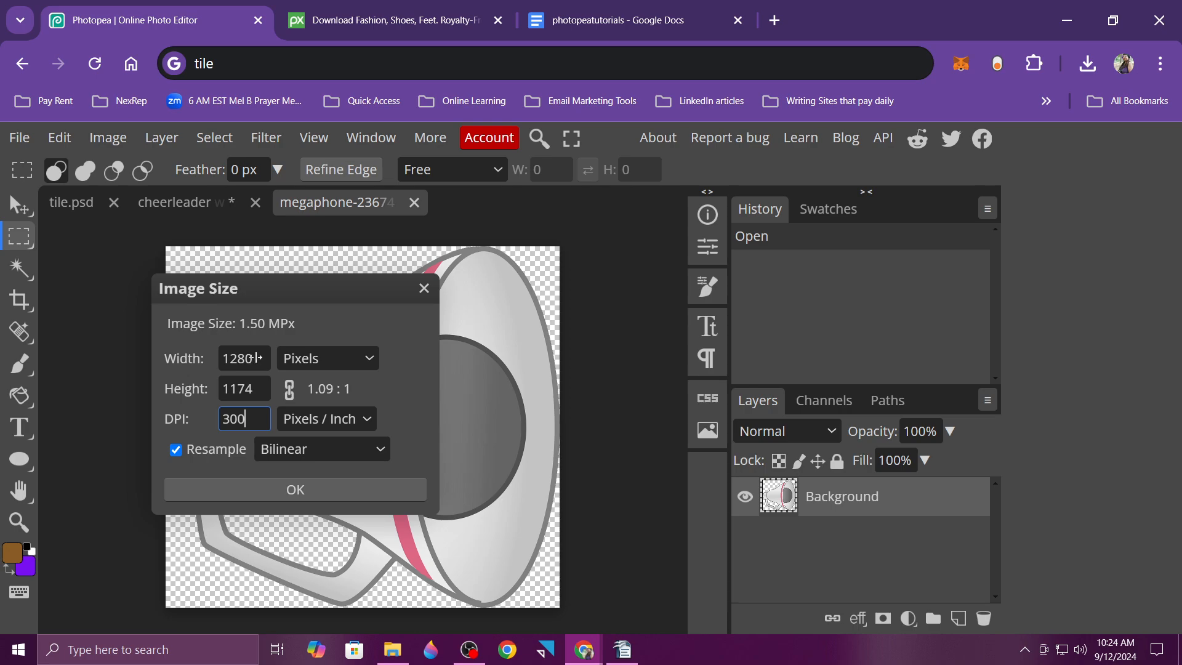
left_click(256, 359)
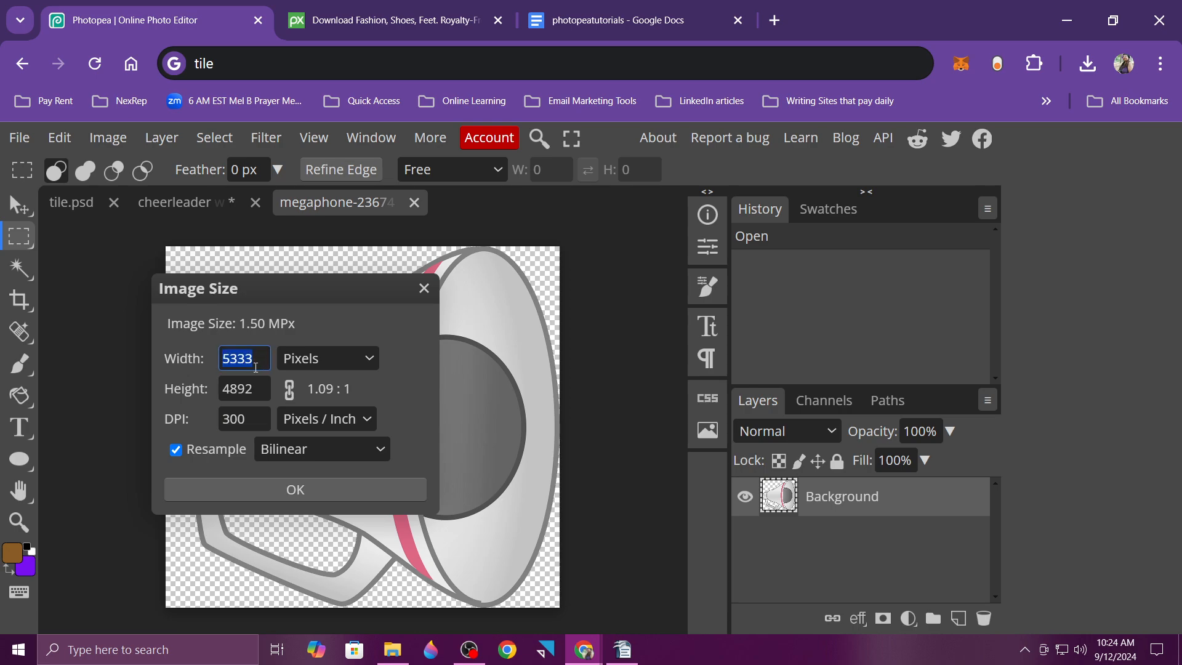
type("600")
left_click(240, 392)
type("600")
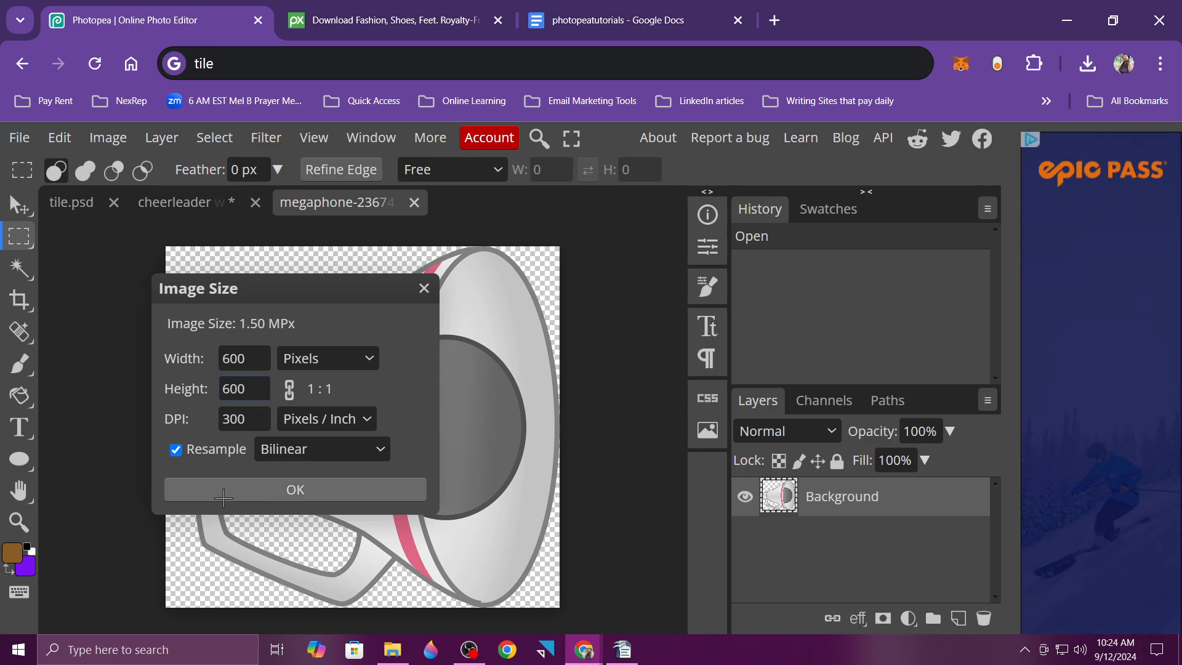
left_click(237, 495)
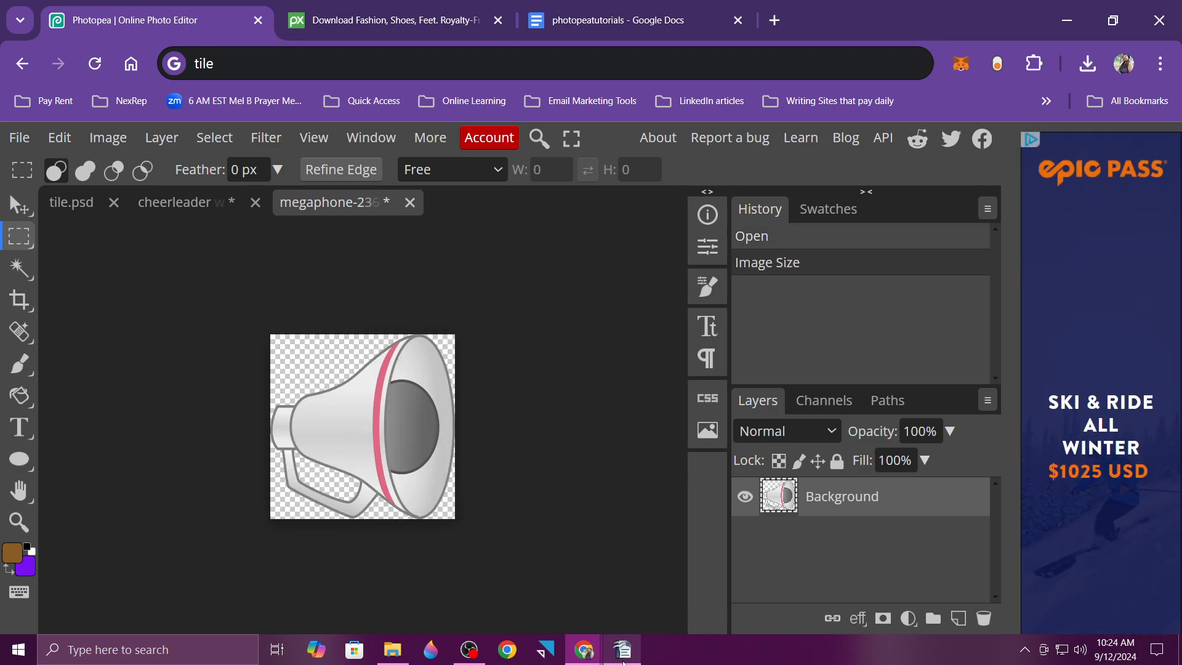
Switch to the OpenOffice Writer notes to read how to get the small images into the big tile, then return to Photopea
left_click(623, 652)
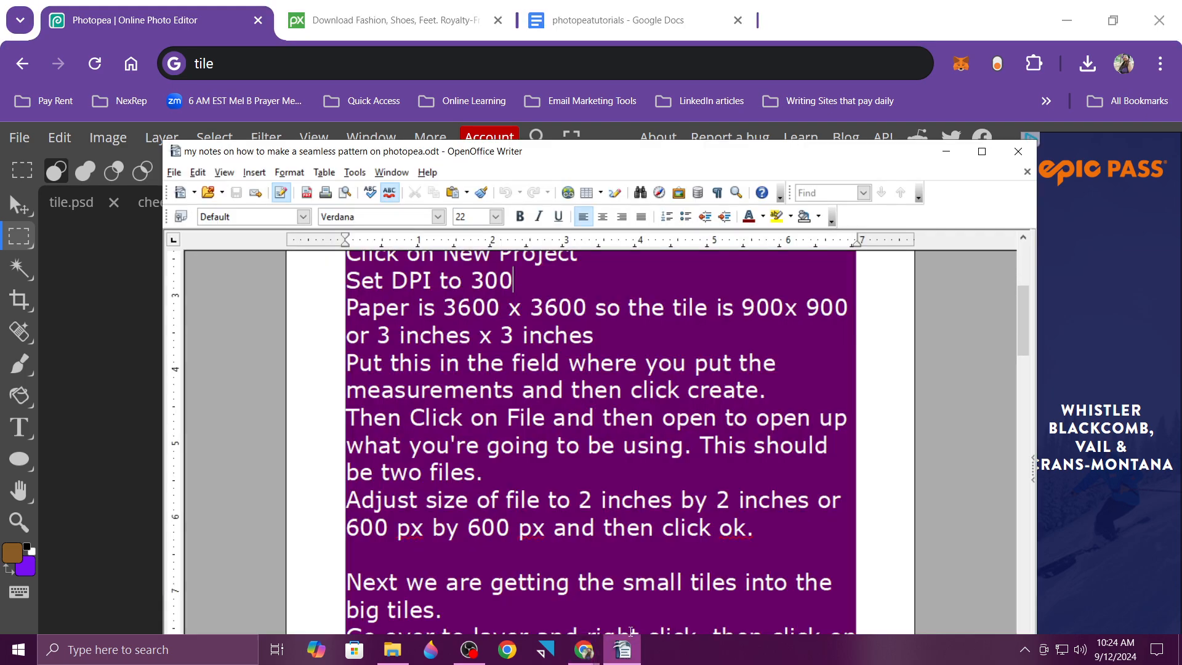
scroll(625, 523, "down", 1)
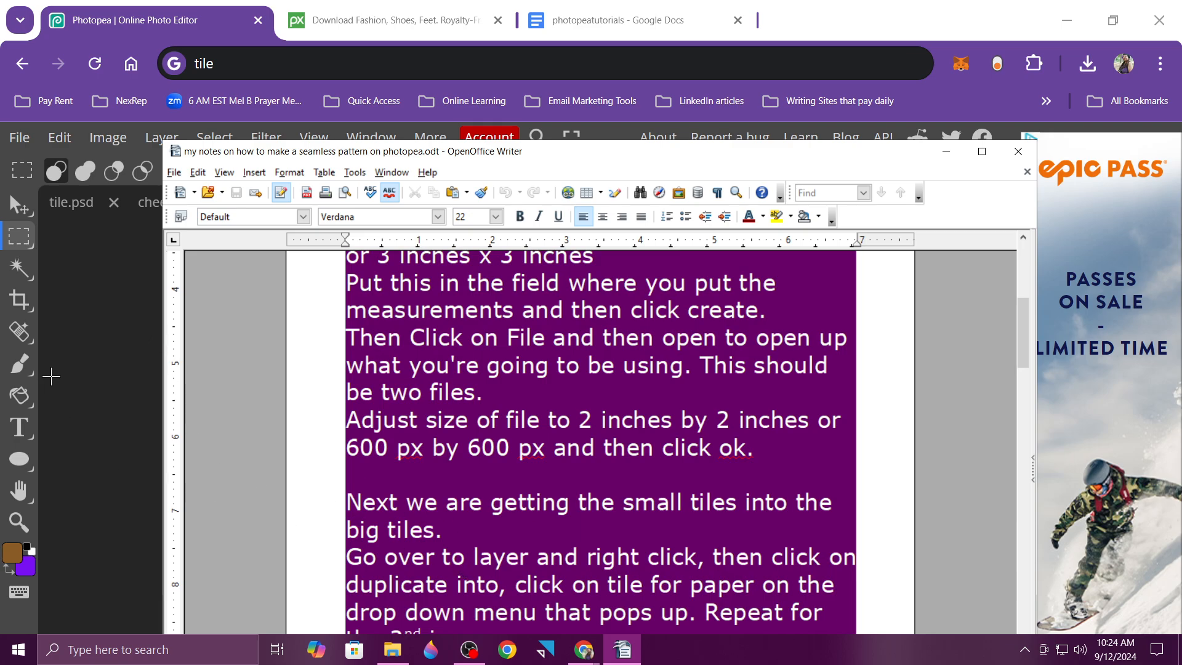
left_click(86, 396)
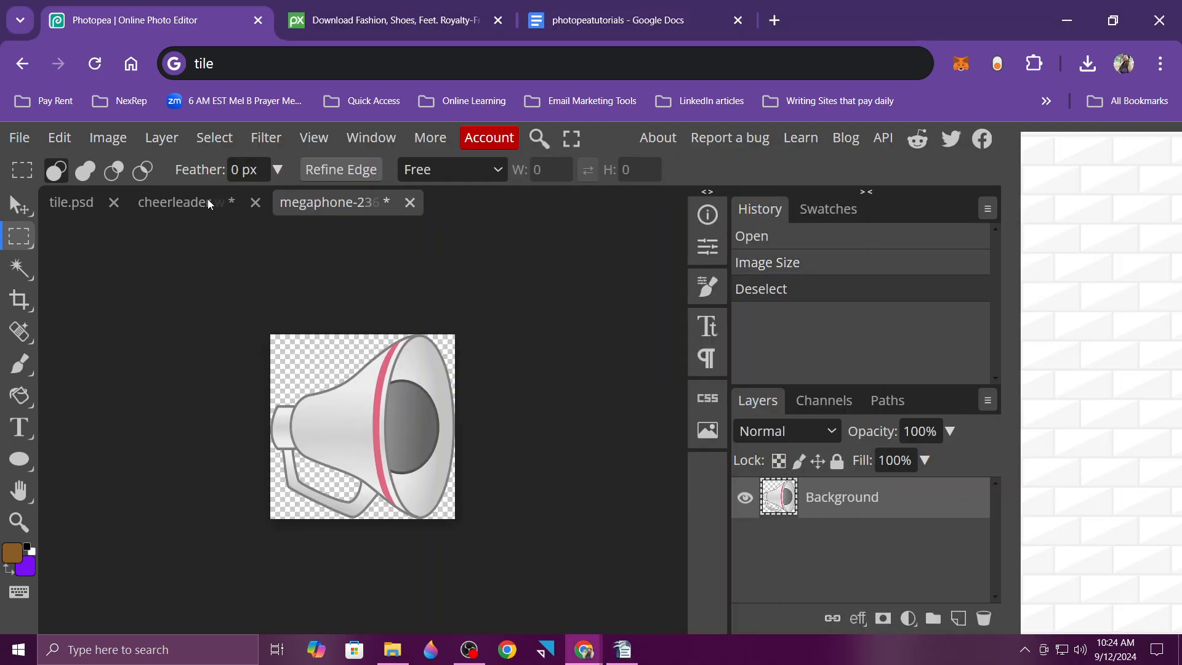
Duplicate the cheerleader image's Background layer into tile.psd
left_click(179, 202)
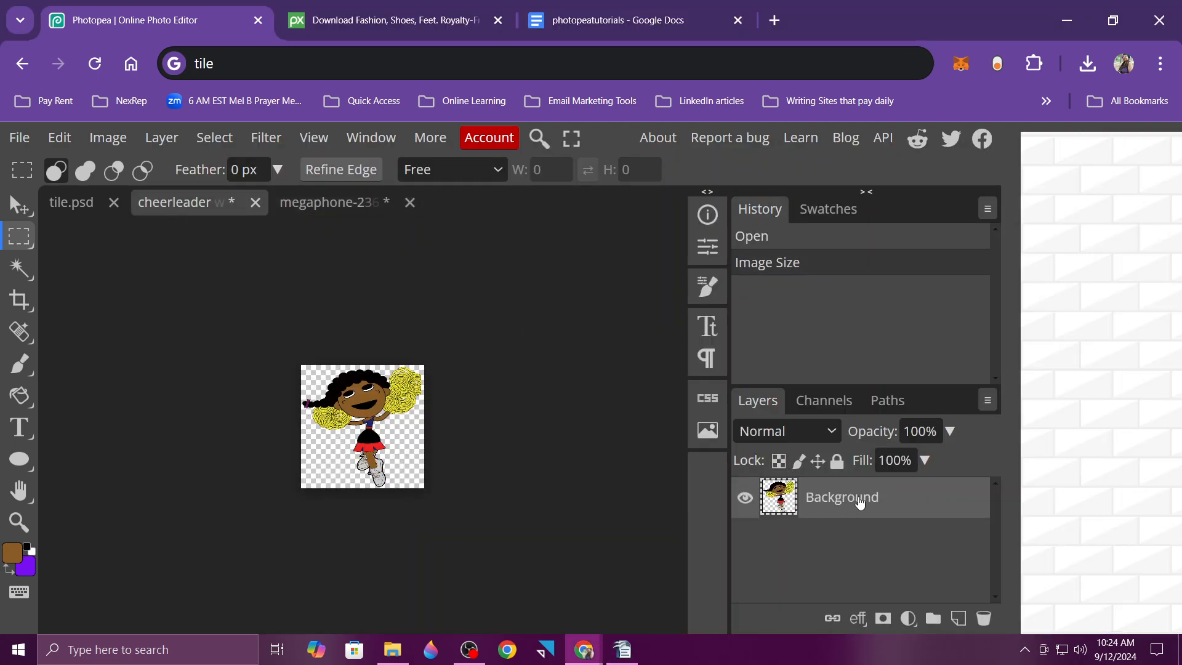
right_click(860, 501)
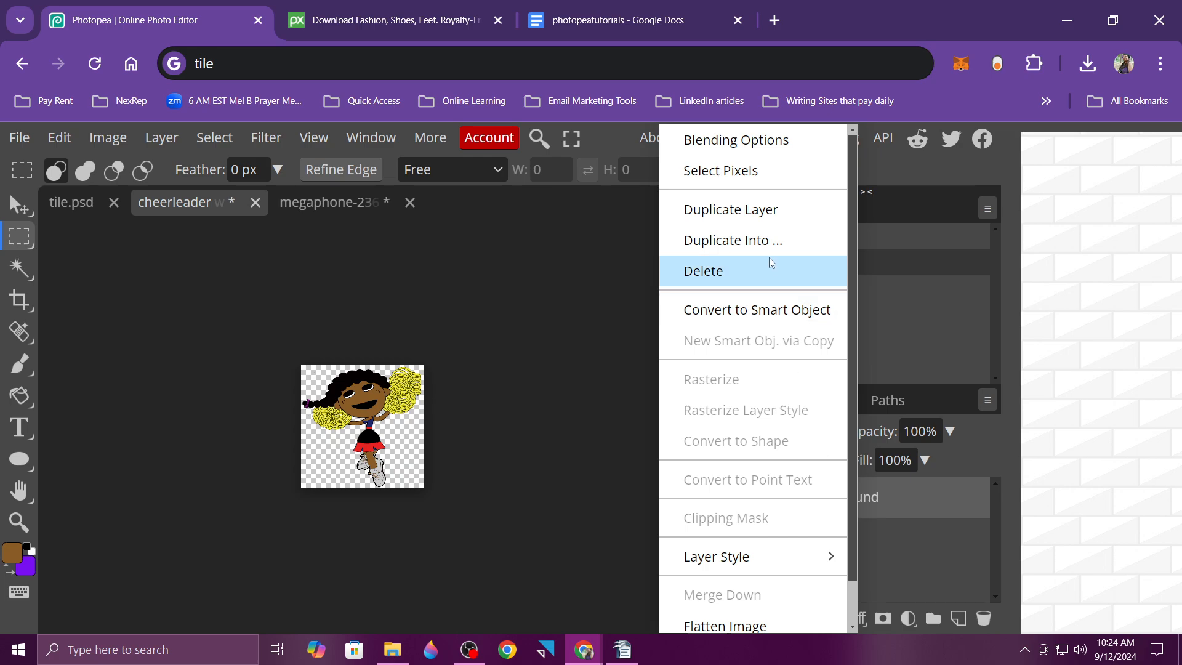
left_click(768, 240)
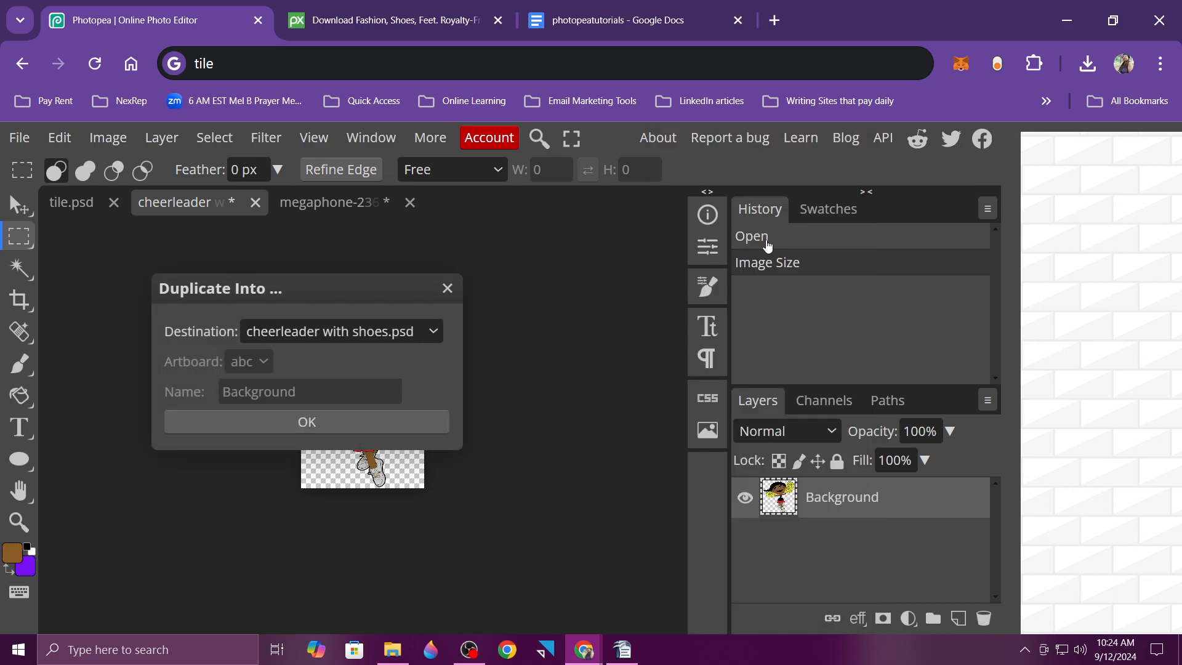
left_click(384, 335)
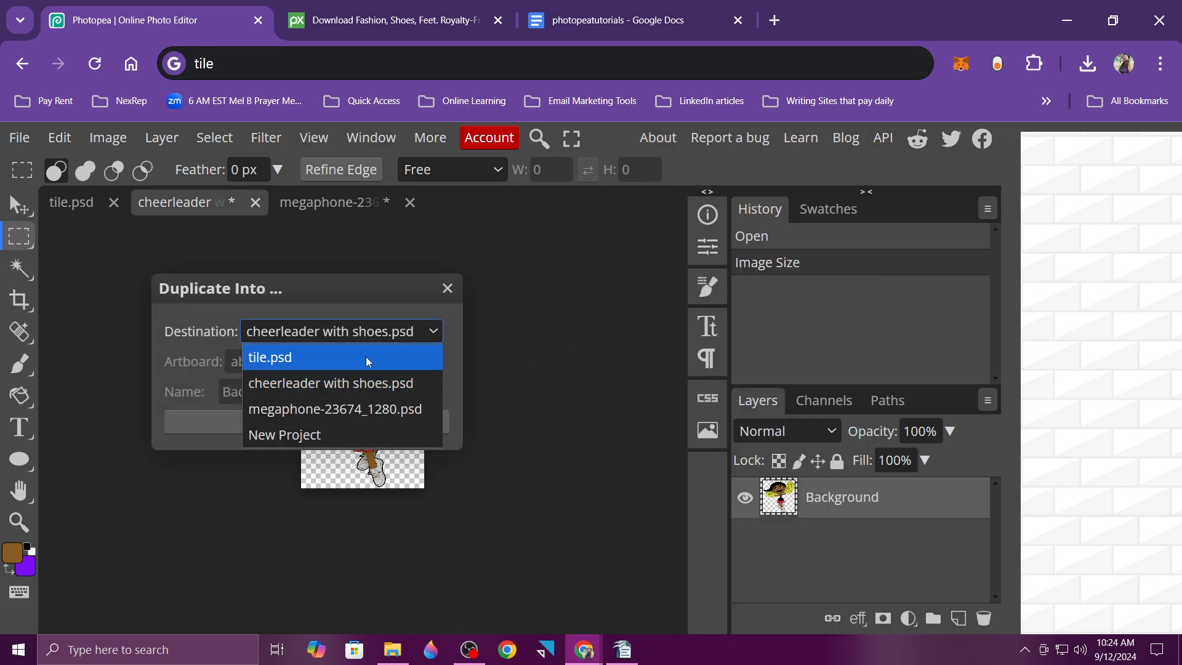
left_click(365, 358)
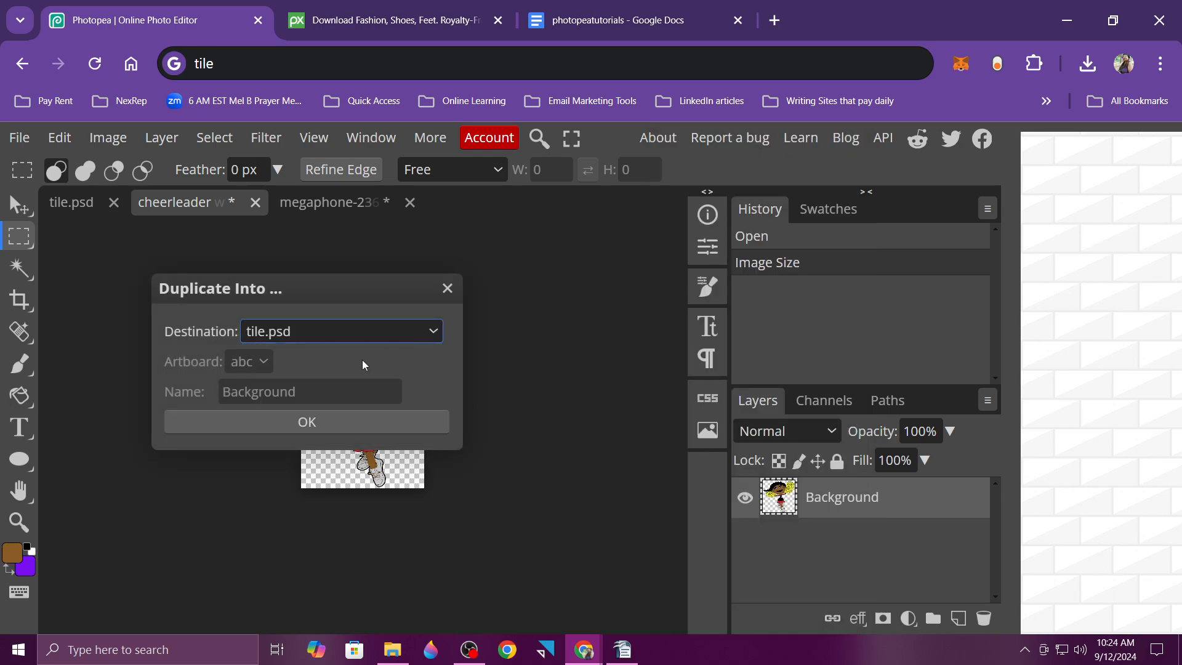
left_click(350, 425)
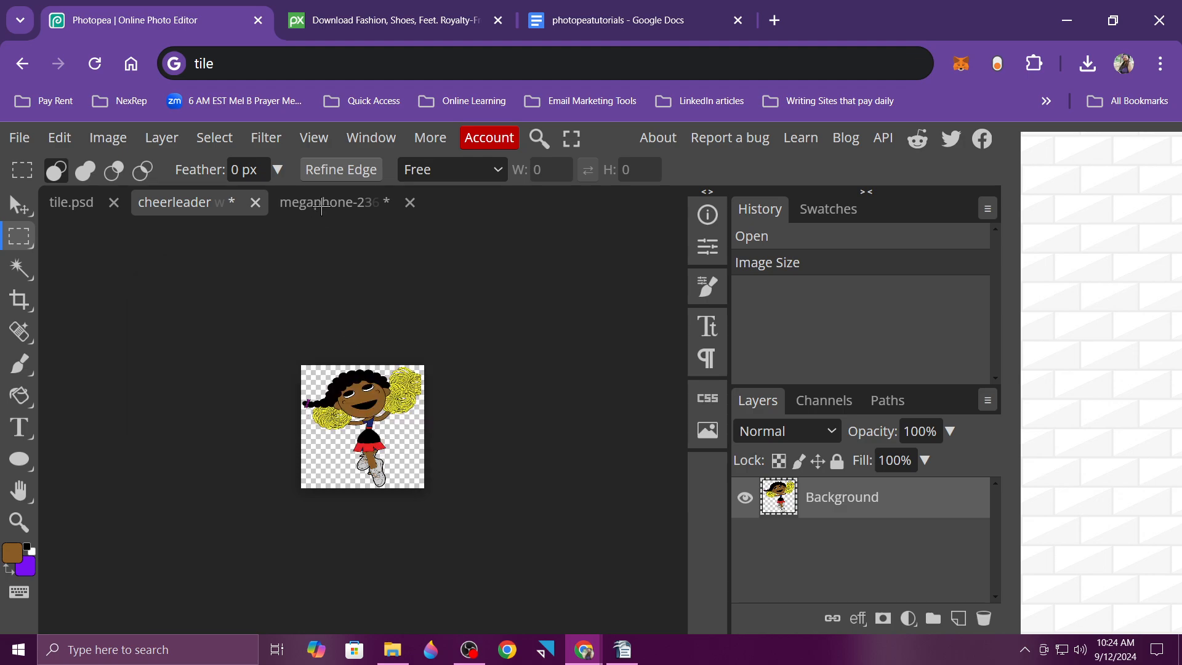
Duplicate the megaphone image's Background layer into tile.psd and bring up the tile document
left_click(325, 204)
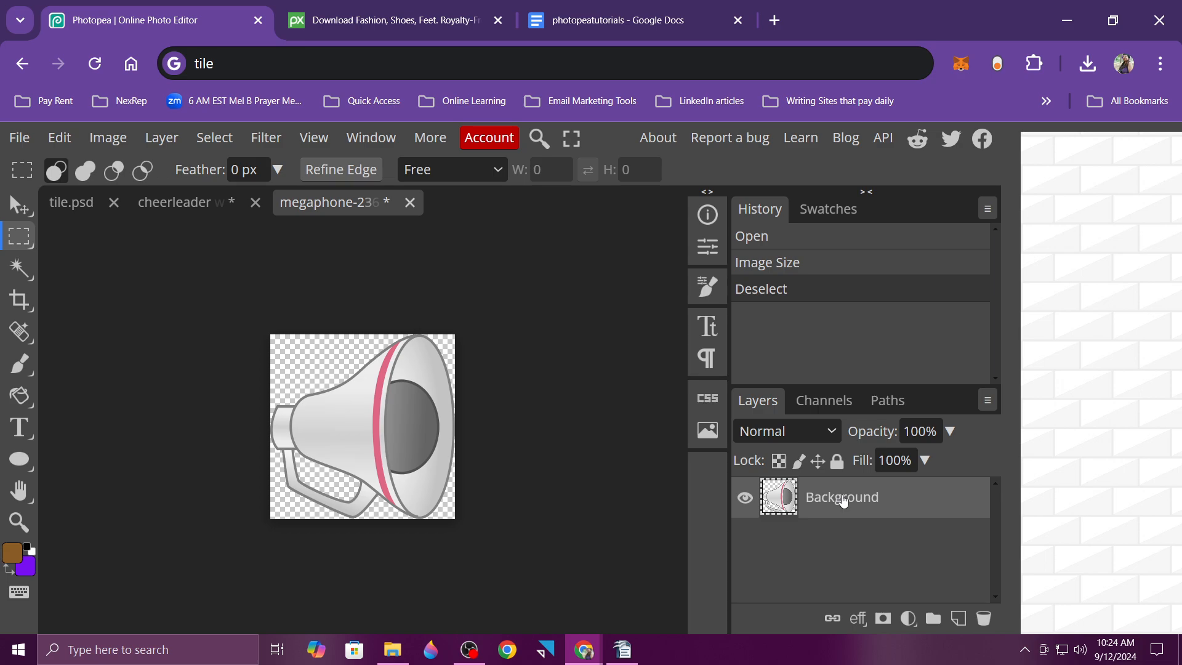
right_click(844, 502)
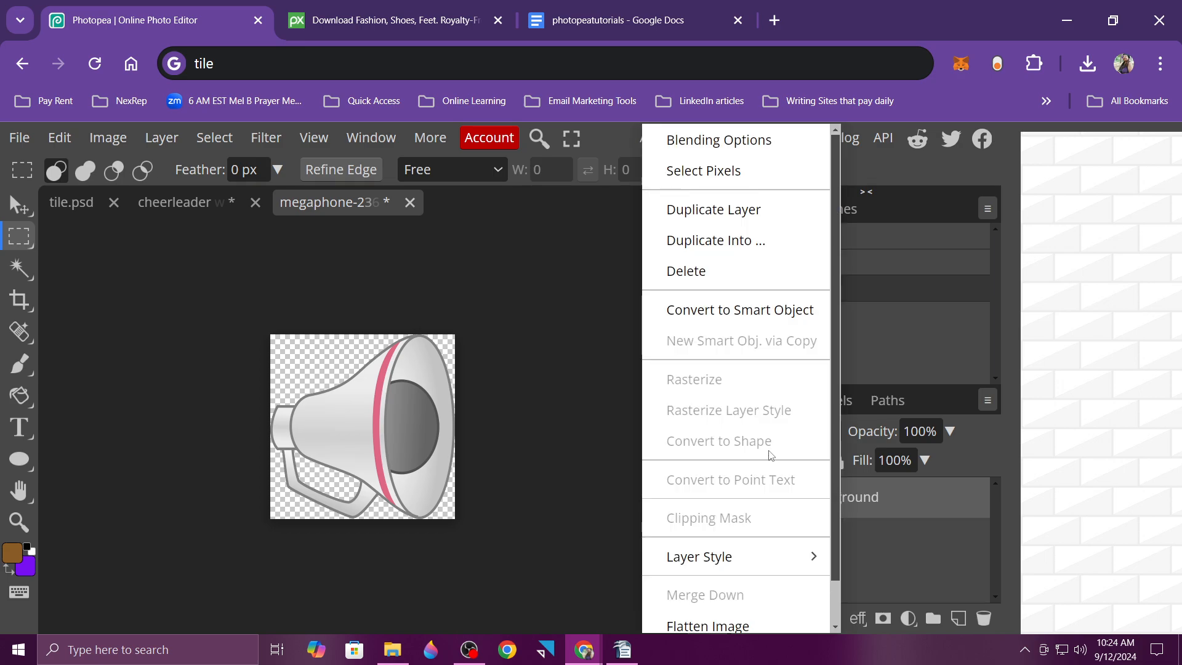
left_click(728, 245)
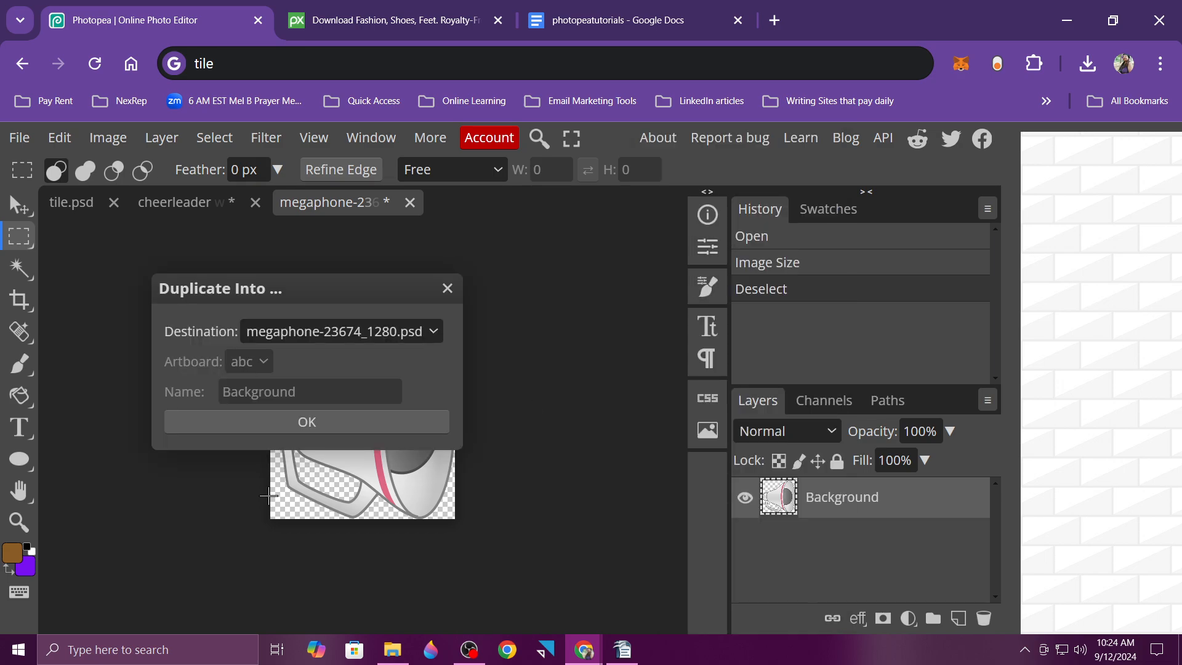
left_click(353, 339)
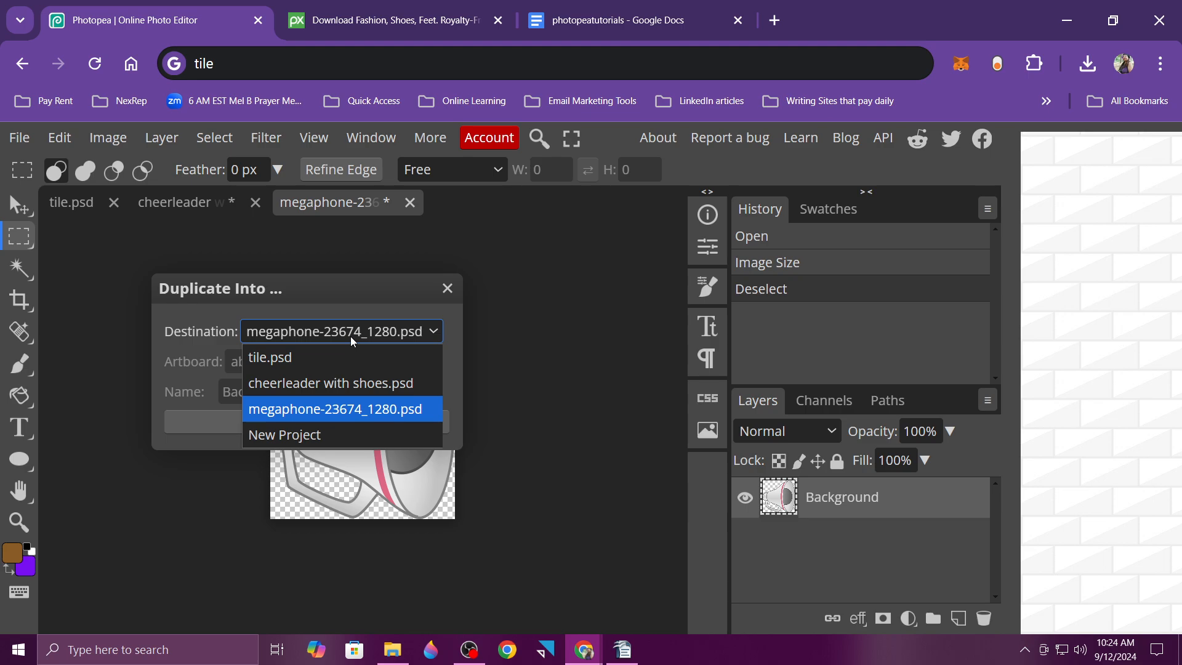
left_click(345, 358)
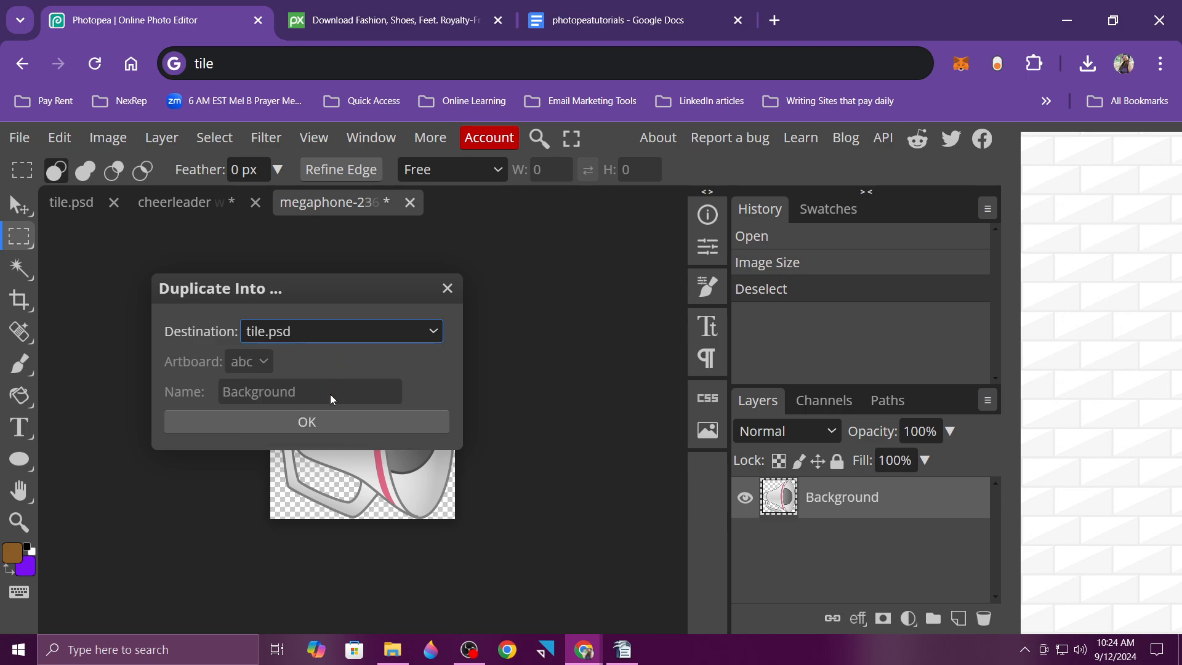
left_click(326, 430)
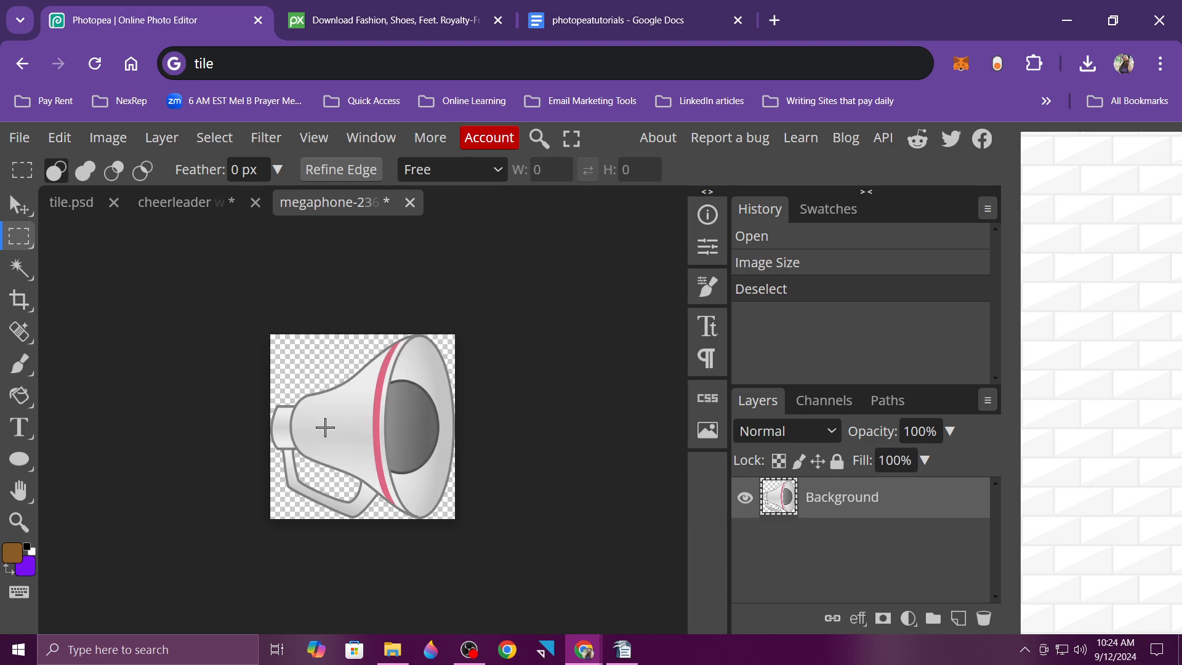
left_click(61, 205)
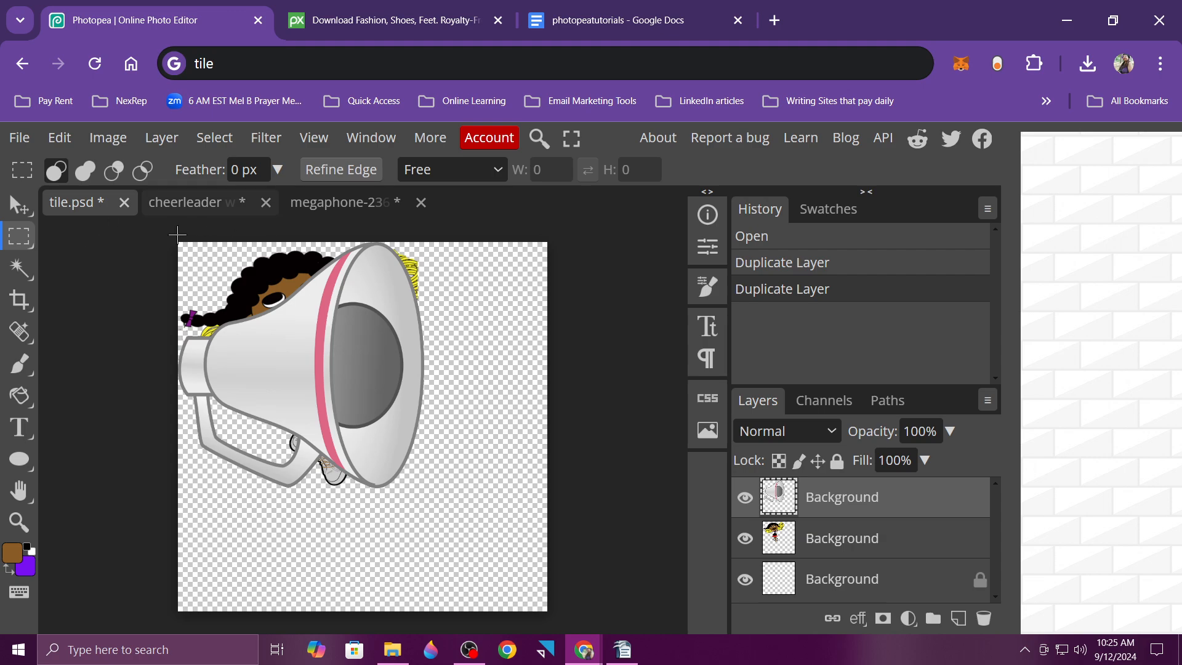
Switch to the OpenOffice Writer notes, read the instructions on centering the images in the main tile, and minimize the notes
left_click(638, 649)
scroll(659, 534, "down", 3)
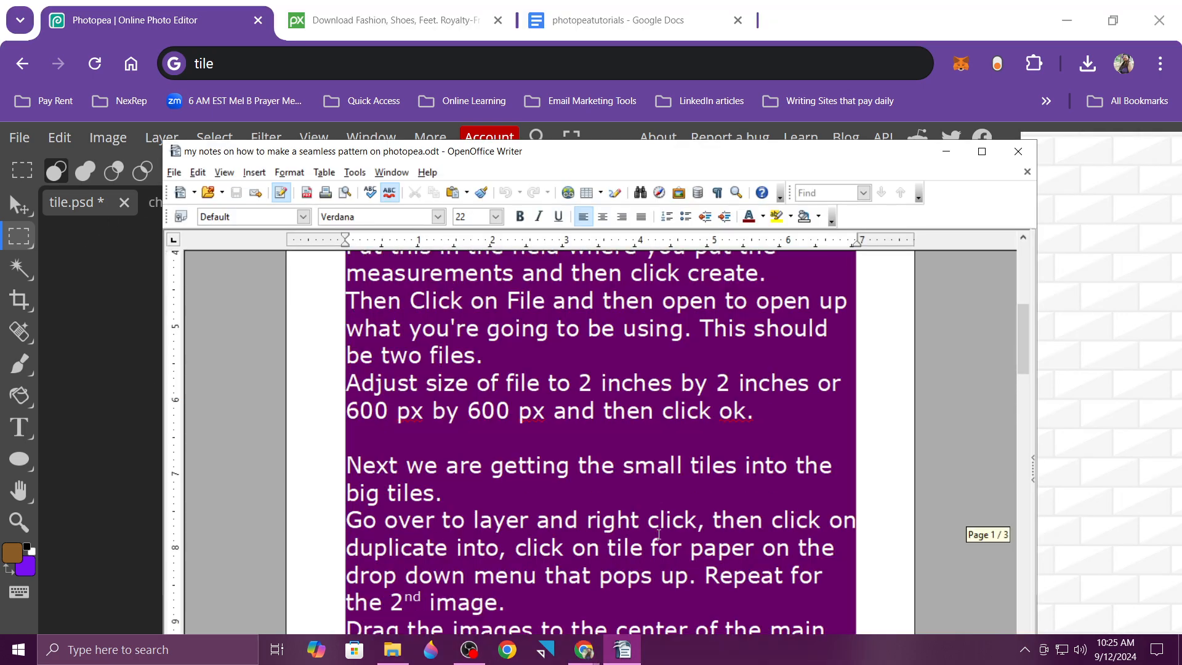
scroll(658, 534, "down", 3)
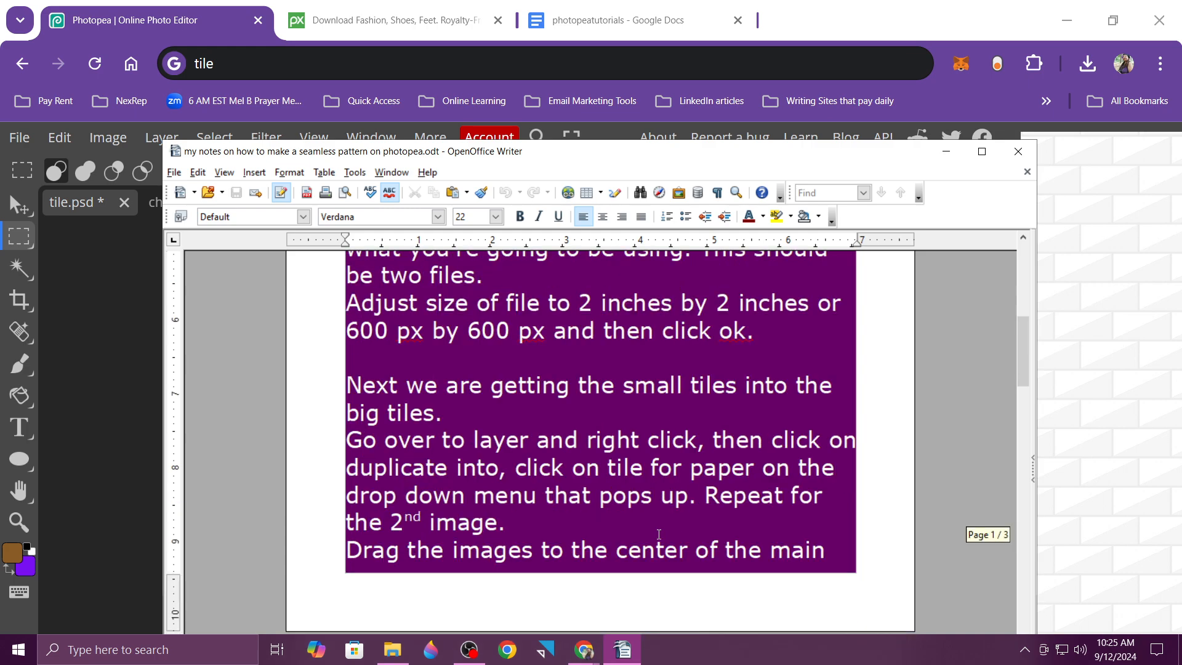
scroll(659, 535, "down", 5)
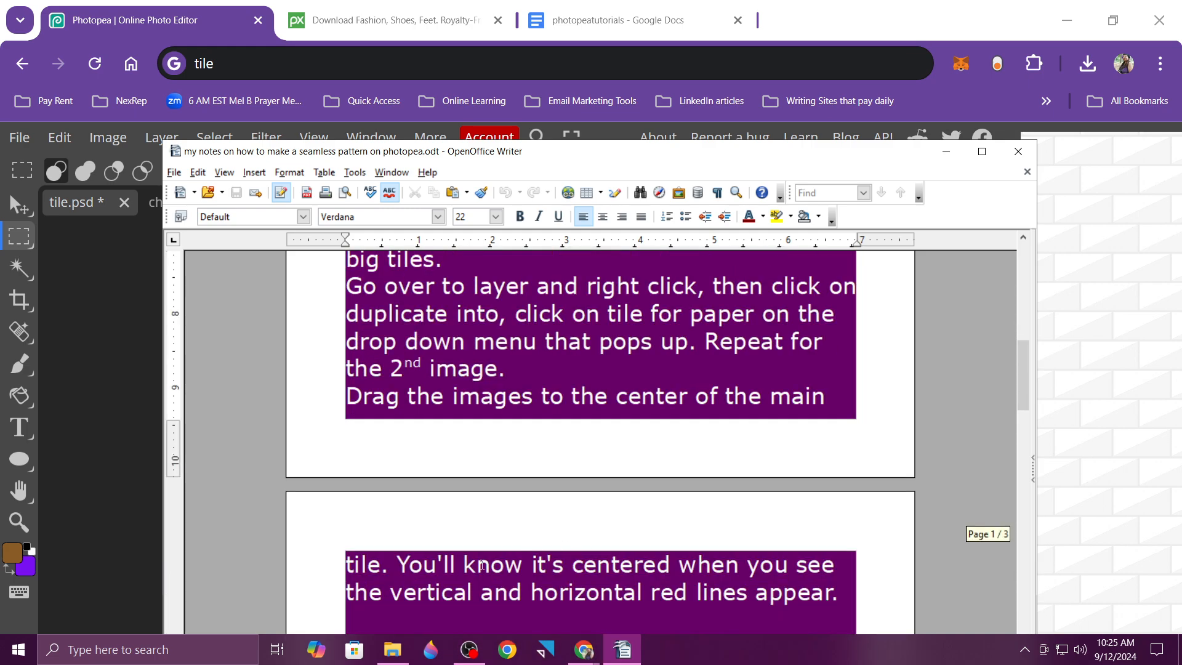
scroll(486, 573, "down", 2)
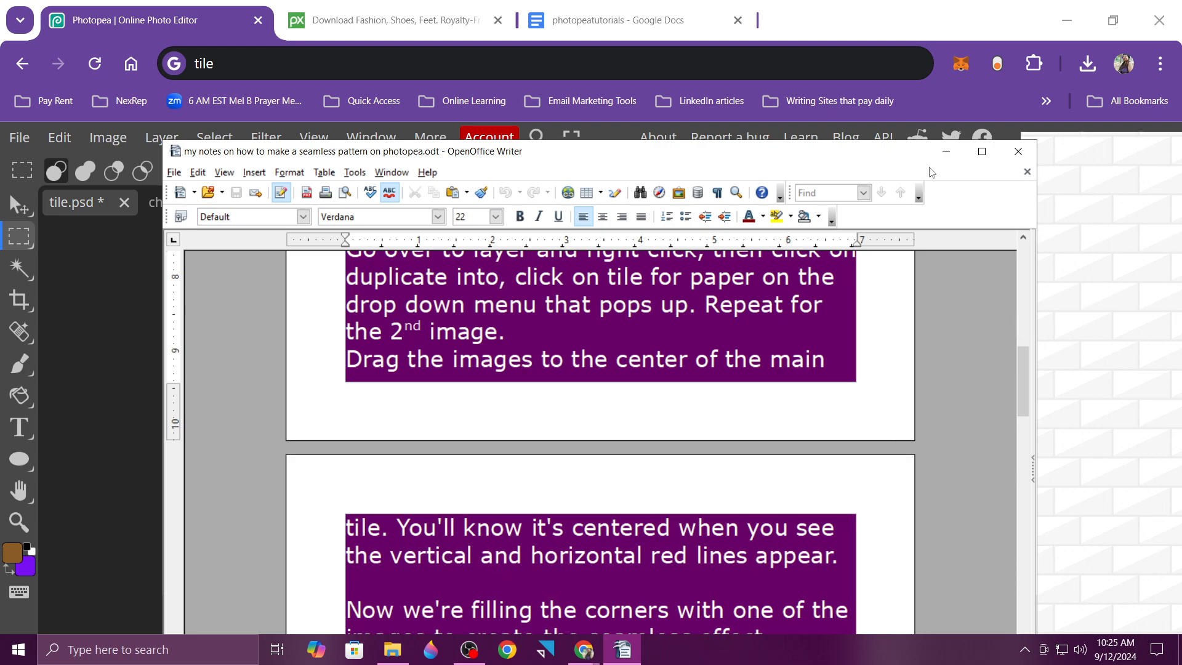
left_click(946, 151)
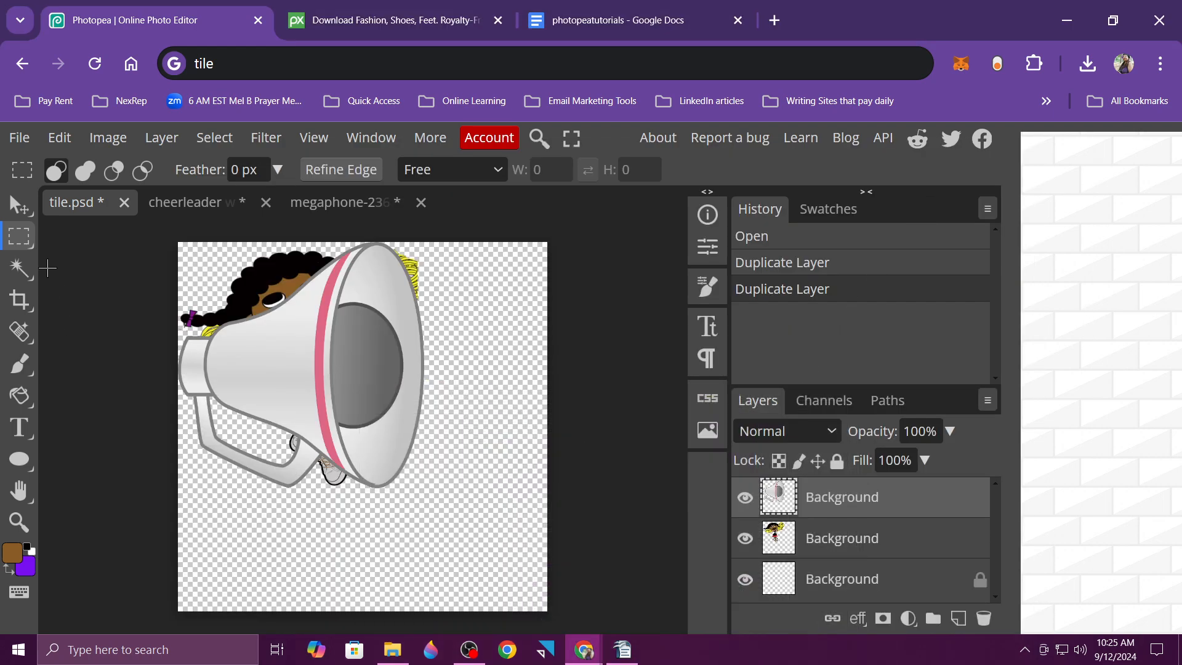
Activate the Move tool and rename the tile's megaphone layer to "megaphone"
key("v")
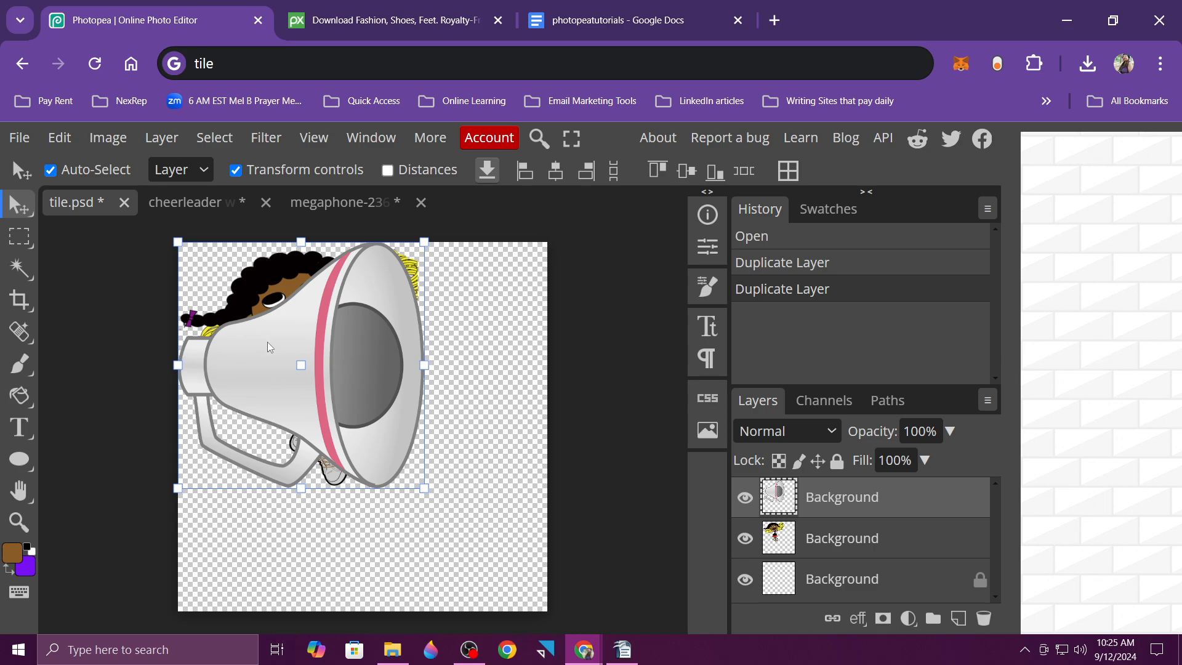
right_click(824, 502)
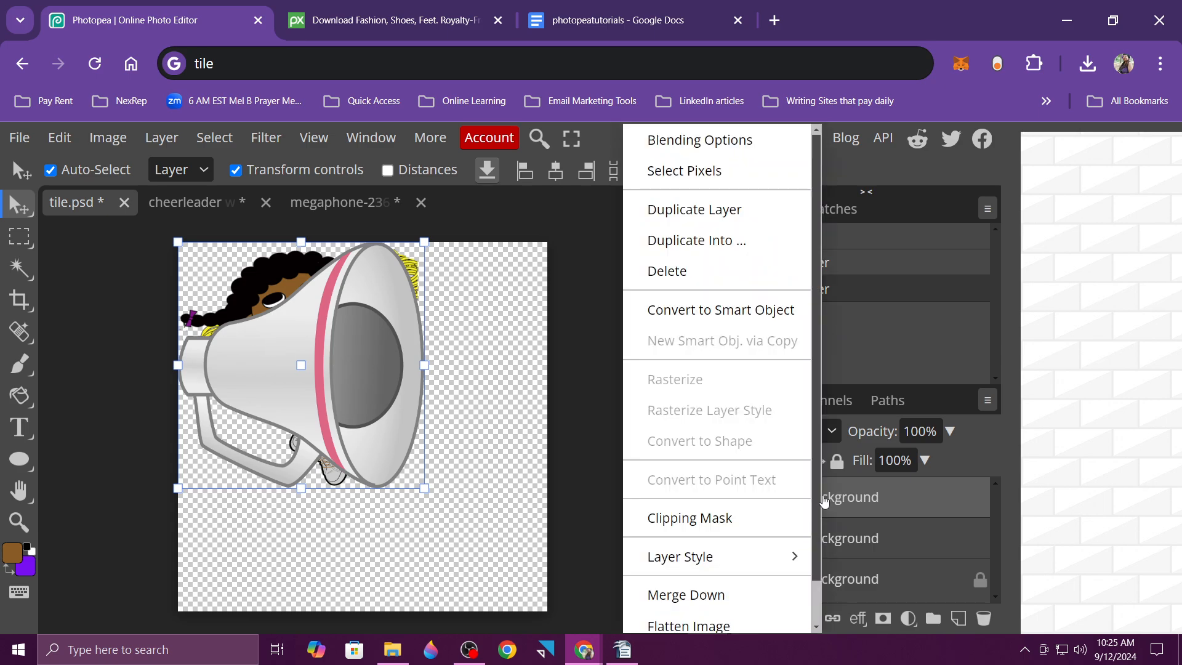
left_click(848, 508)
double_click(849, 500)
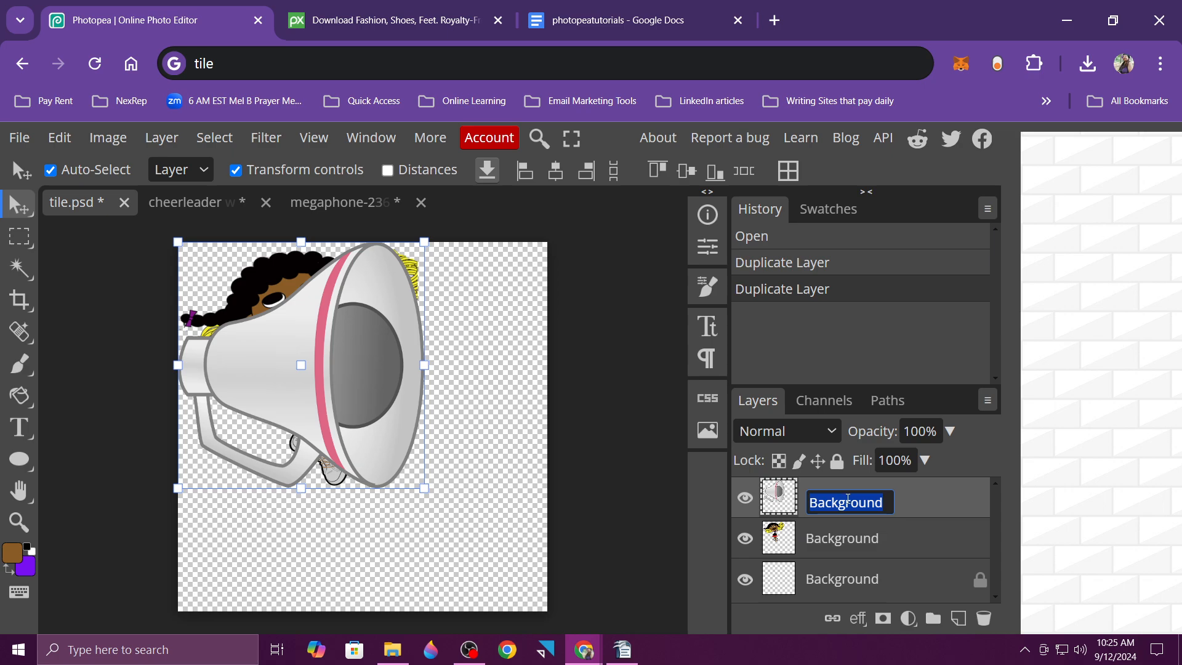
type("meg")
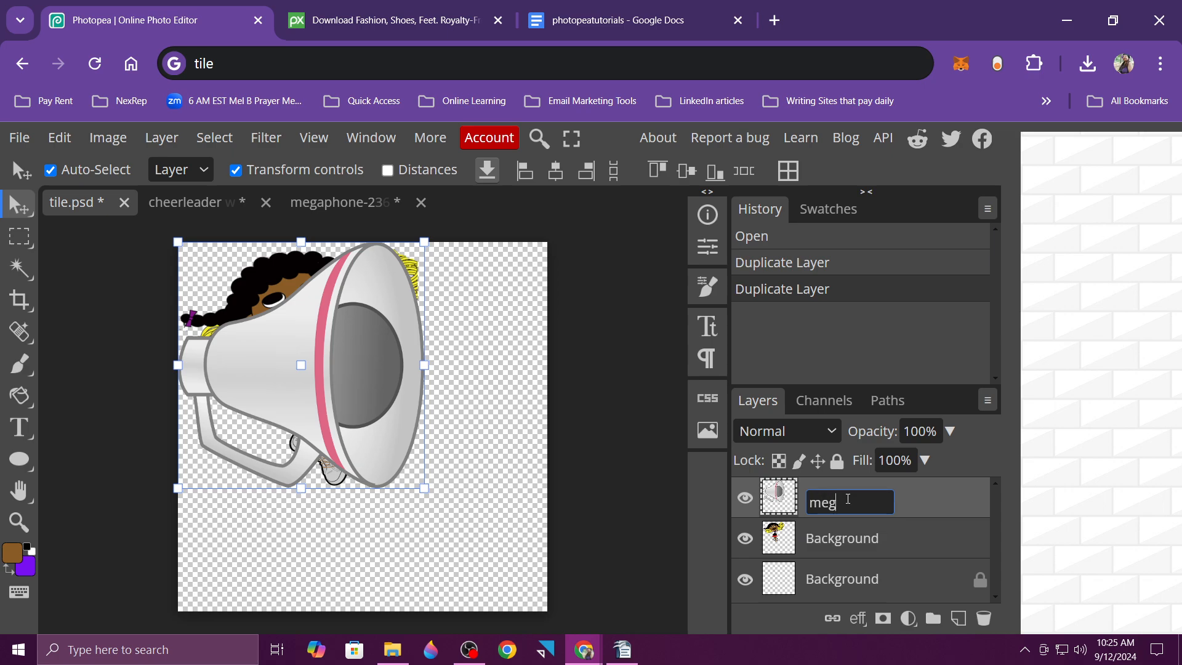
type("aphone")
key("Return")
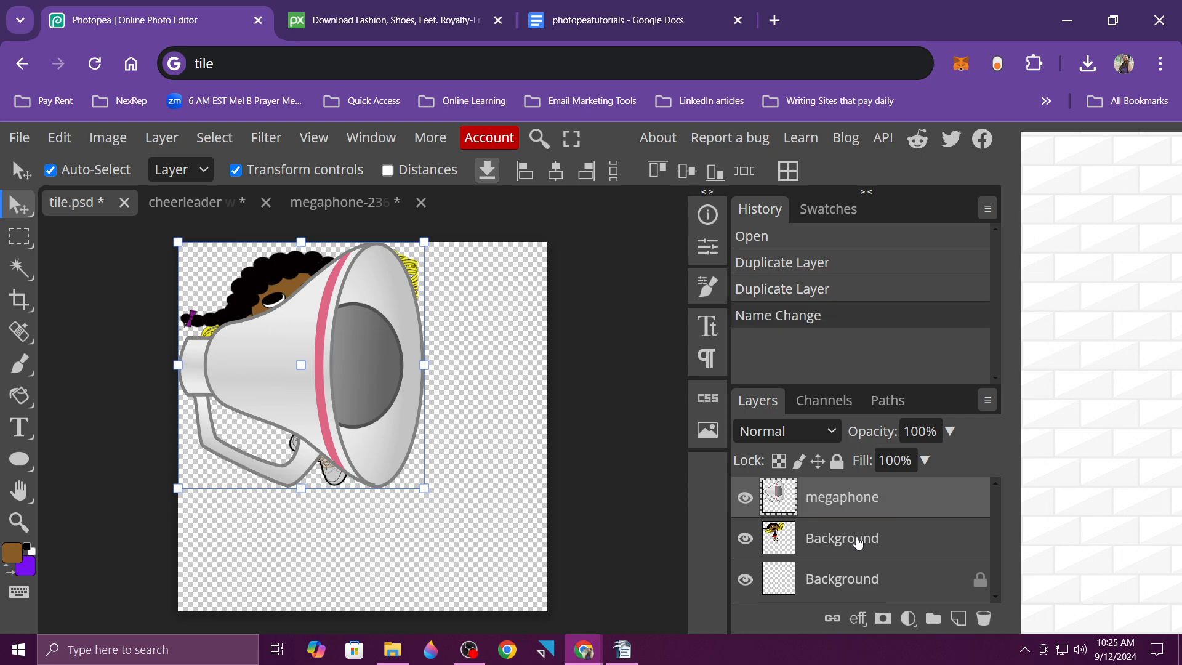
Rename the tile's layer that holds the cheerleader image to "cheerleader"
left_click(859, 542)
right_click(862, 543)
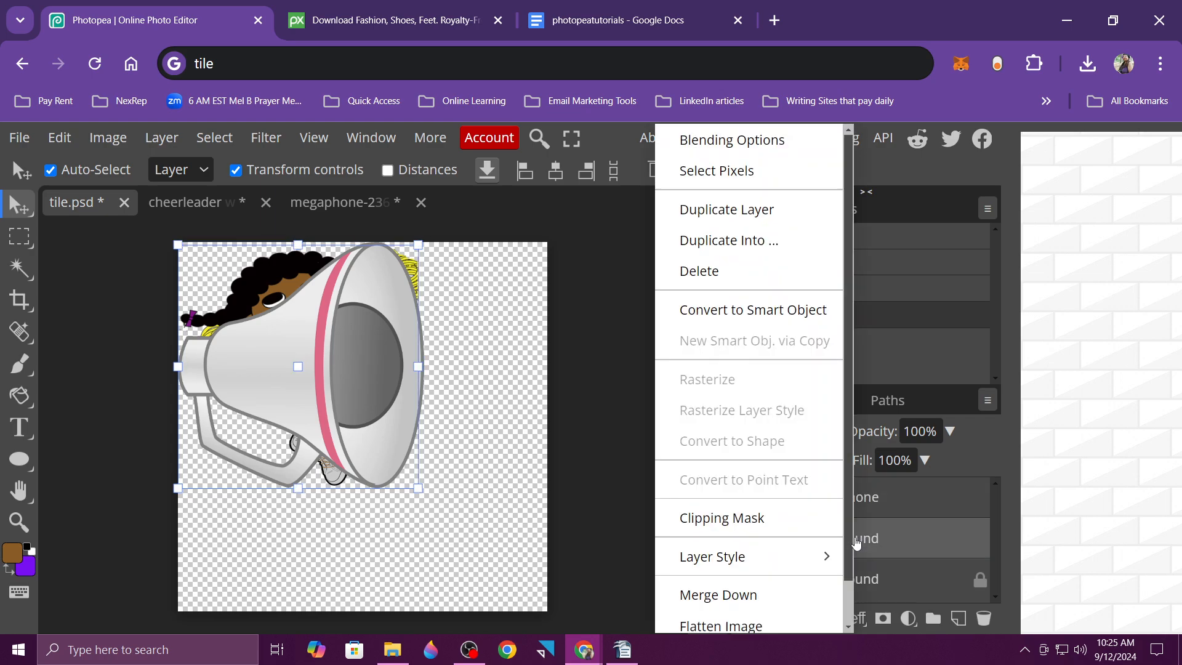
left_click(864, 545)
double_click(866, 541)
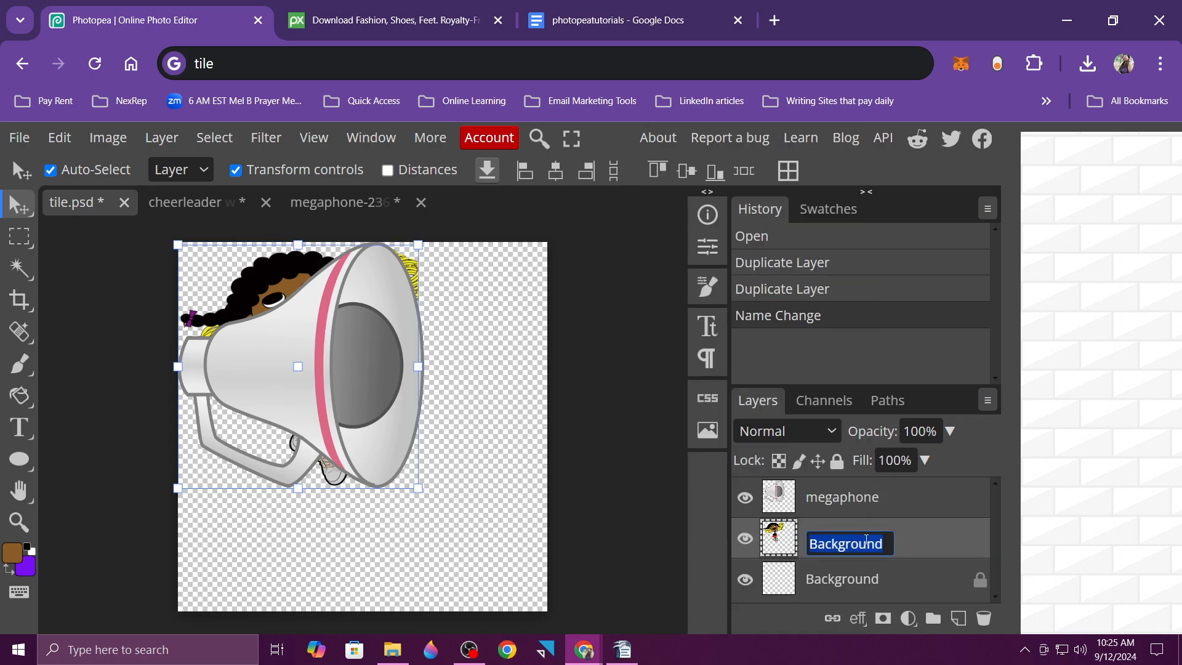
type("cheerleader")
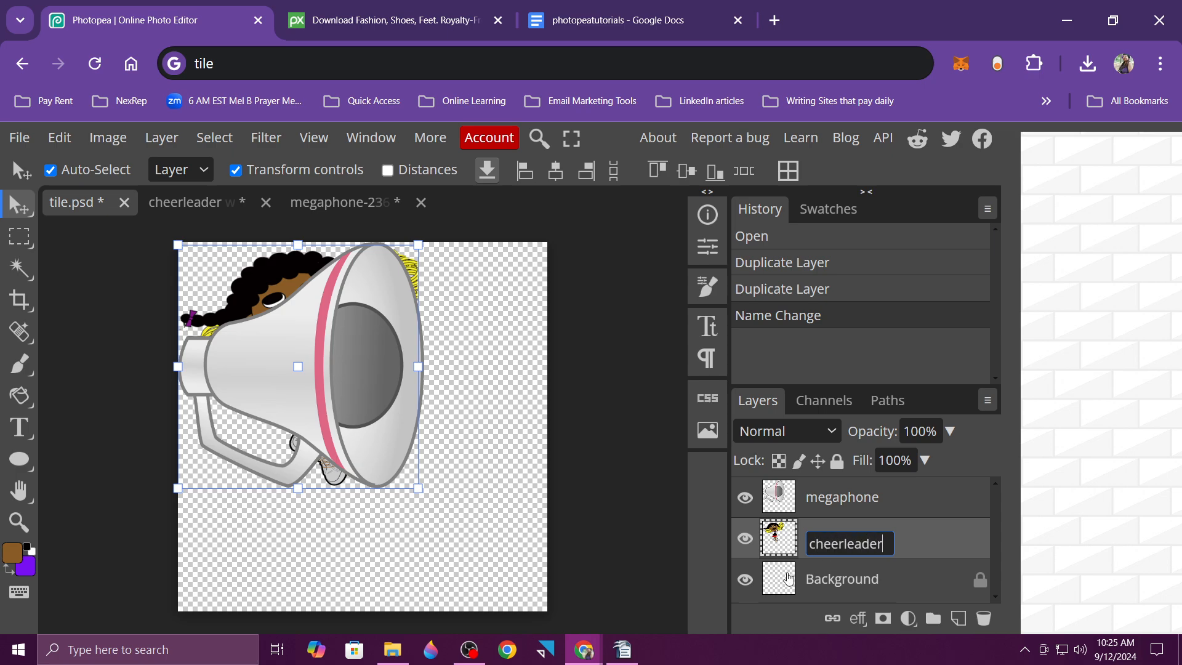
key("Return")
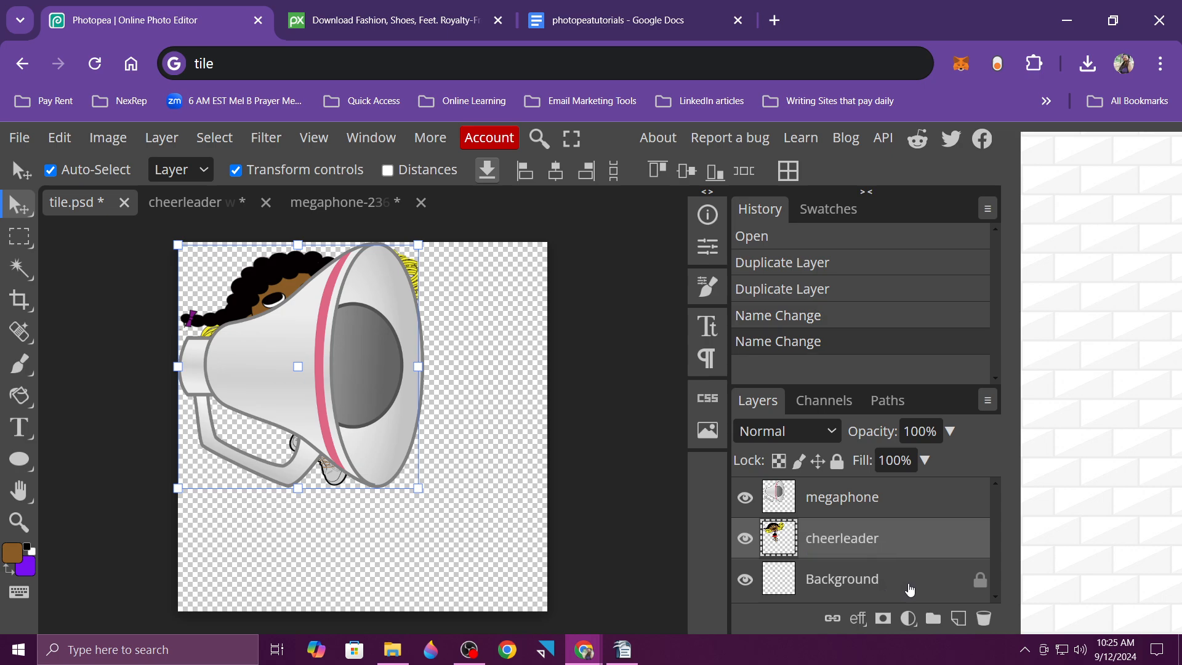
Unlock the tile's Background layer and hide both the cheerleader and Background layers
left_click(981, 581)
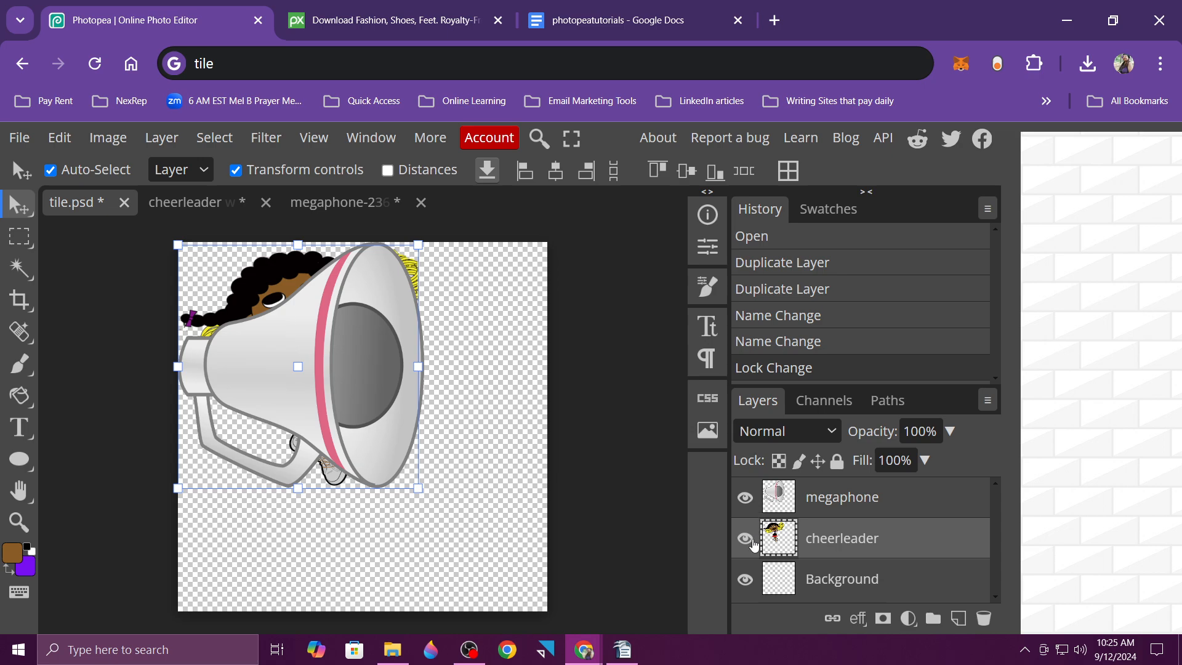
left_click(745, 538)
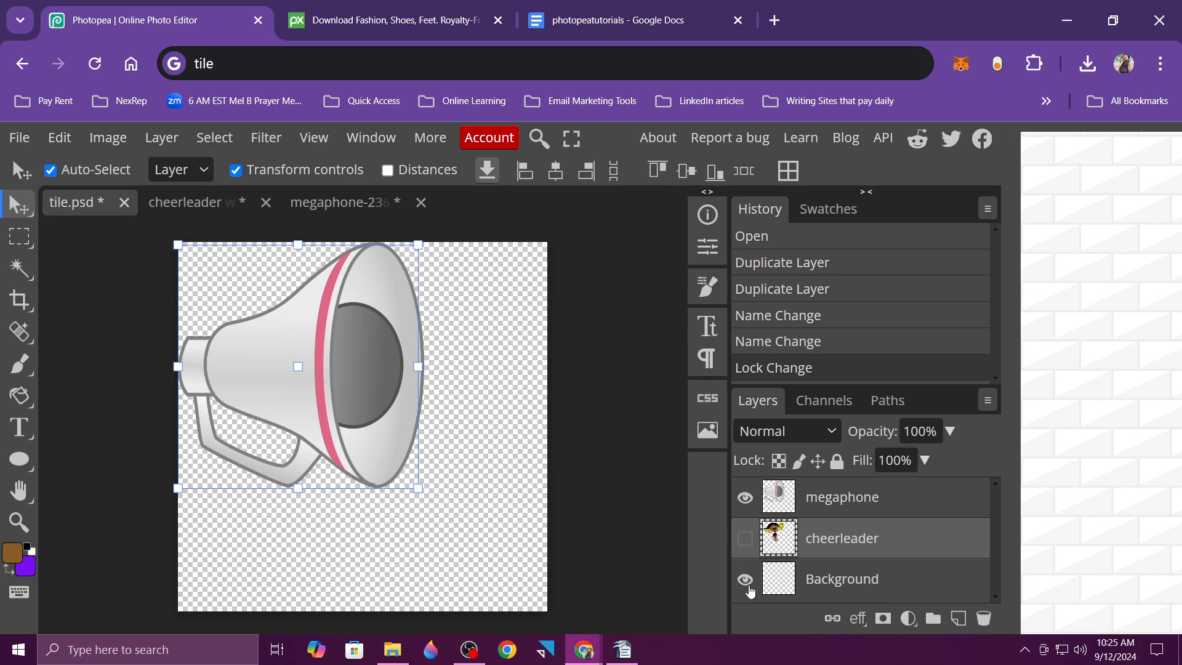
left_click(748, 587)
Move the megaphone to the center of the tile with the Move tool
right_click(18, 207)
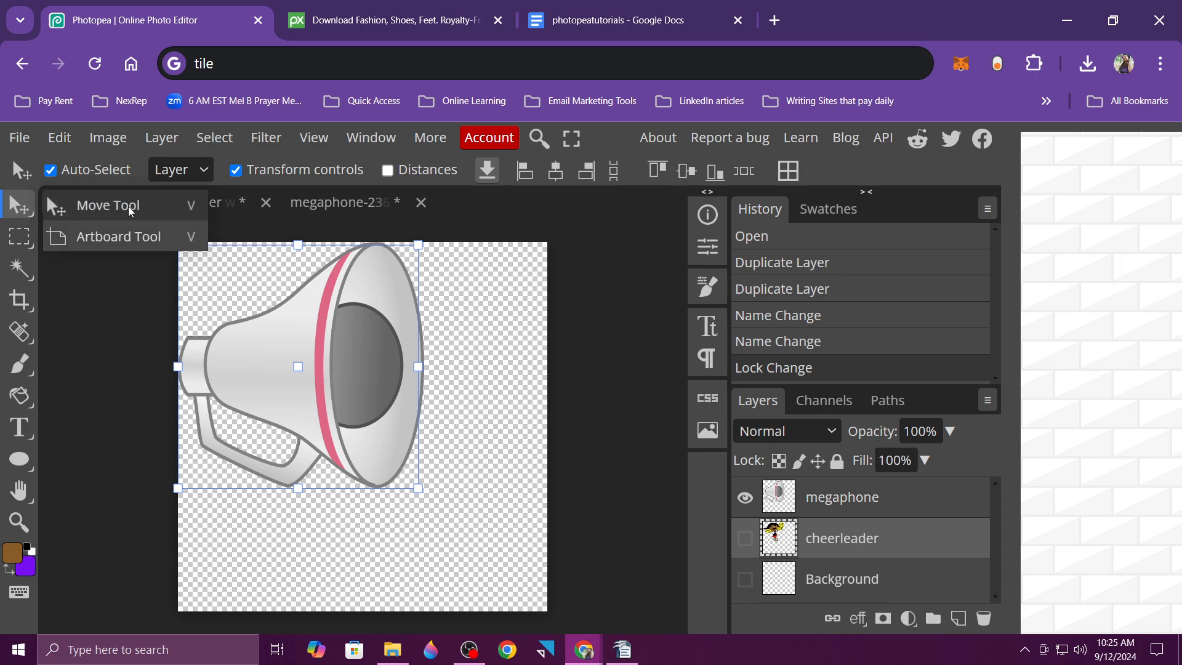
left_click(109, 212)
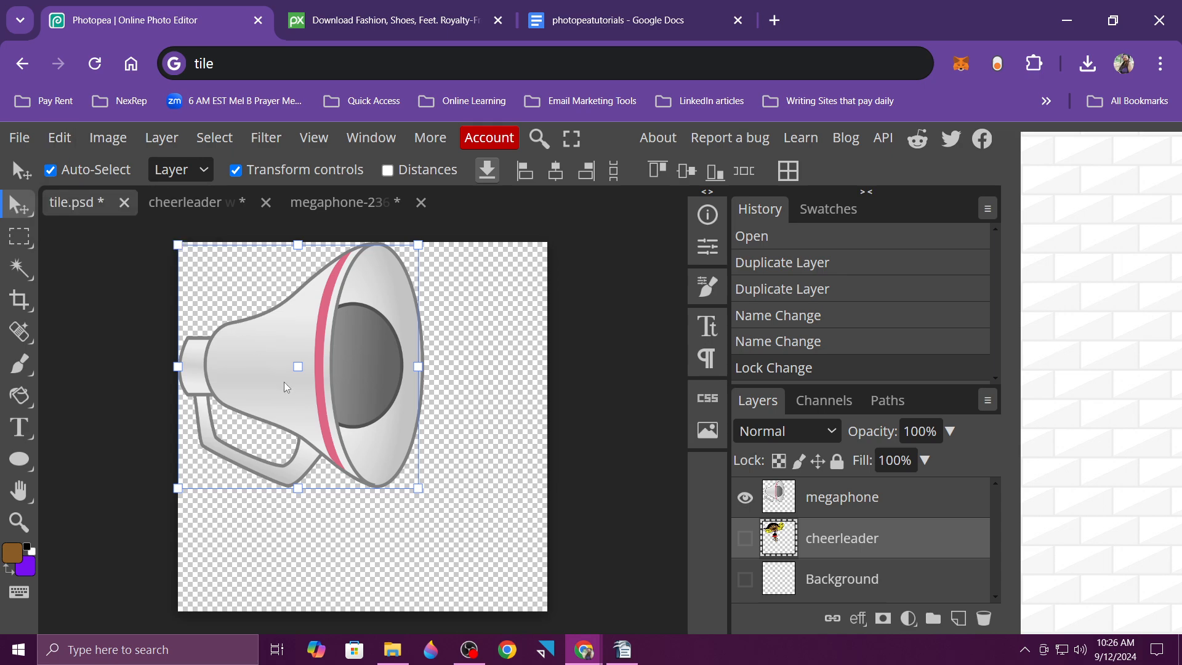
left_click_drag(282, 358, 375, 413)
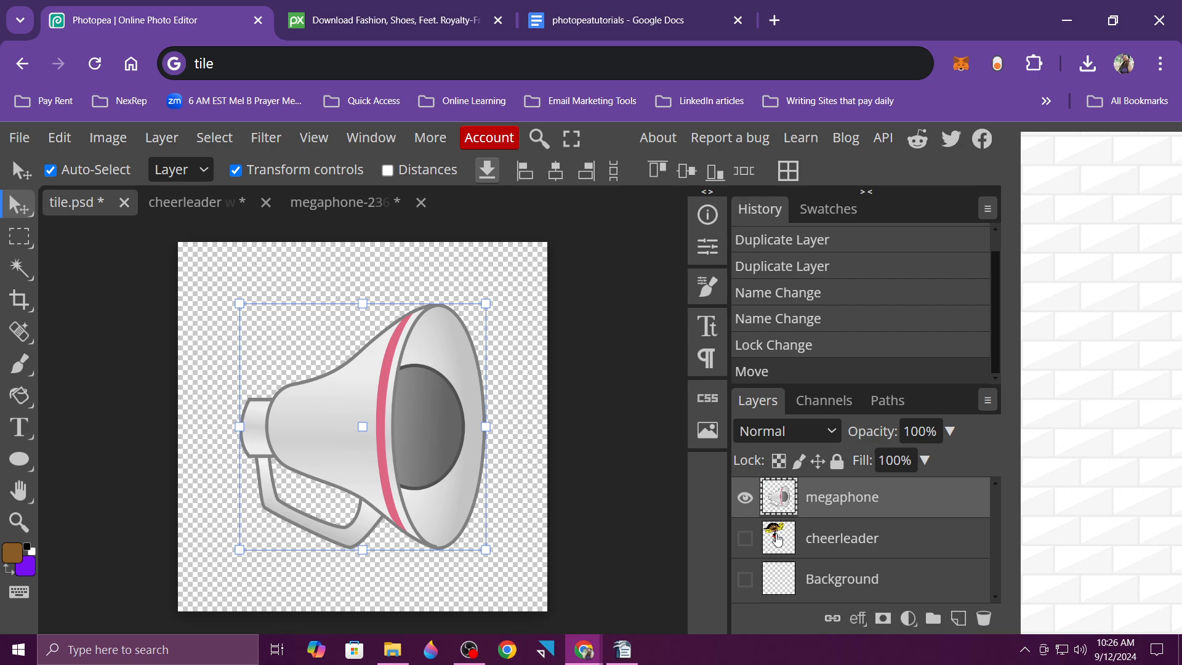
Hide the megaphone layer, show the cheerleader layer, move the cheerleader to the tile's center, and show the megaphone again
left_click(745, 499)
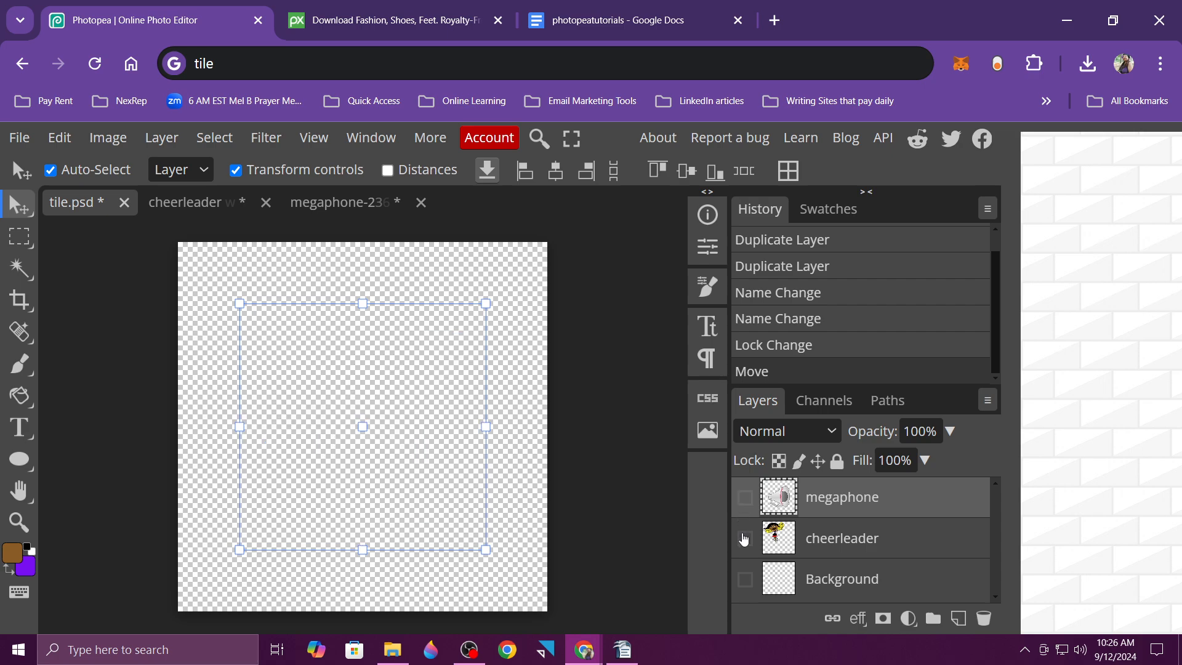
left_click(745, 539)
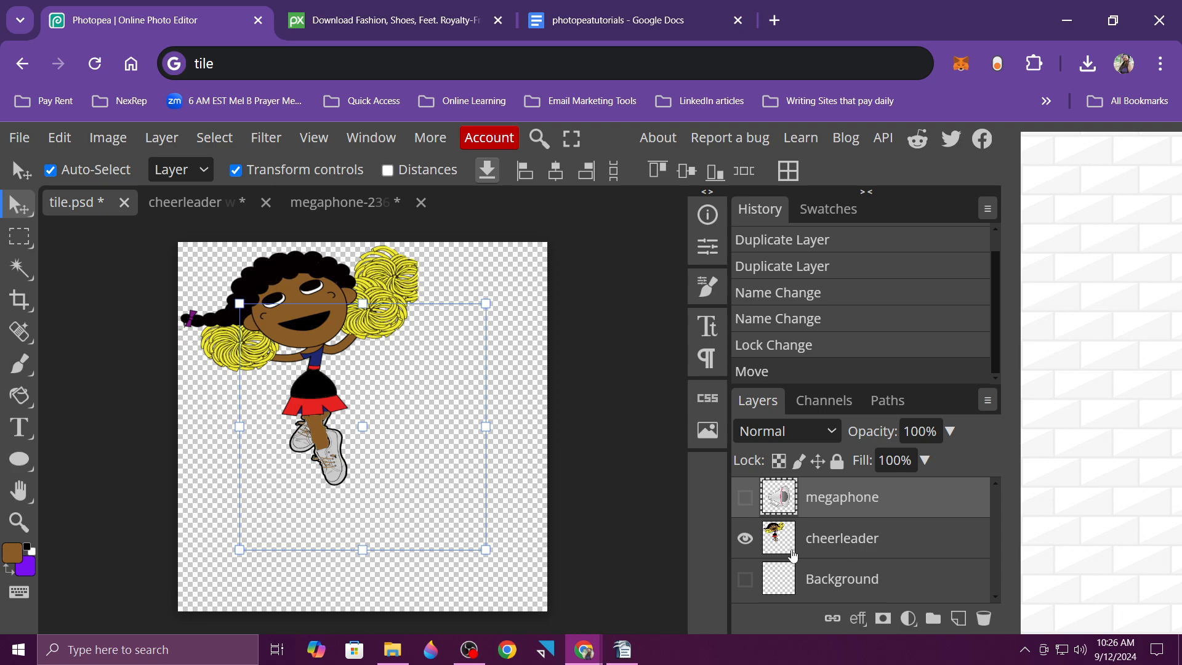
left_click(793, 555)
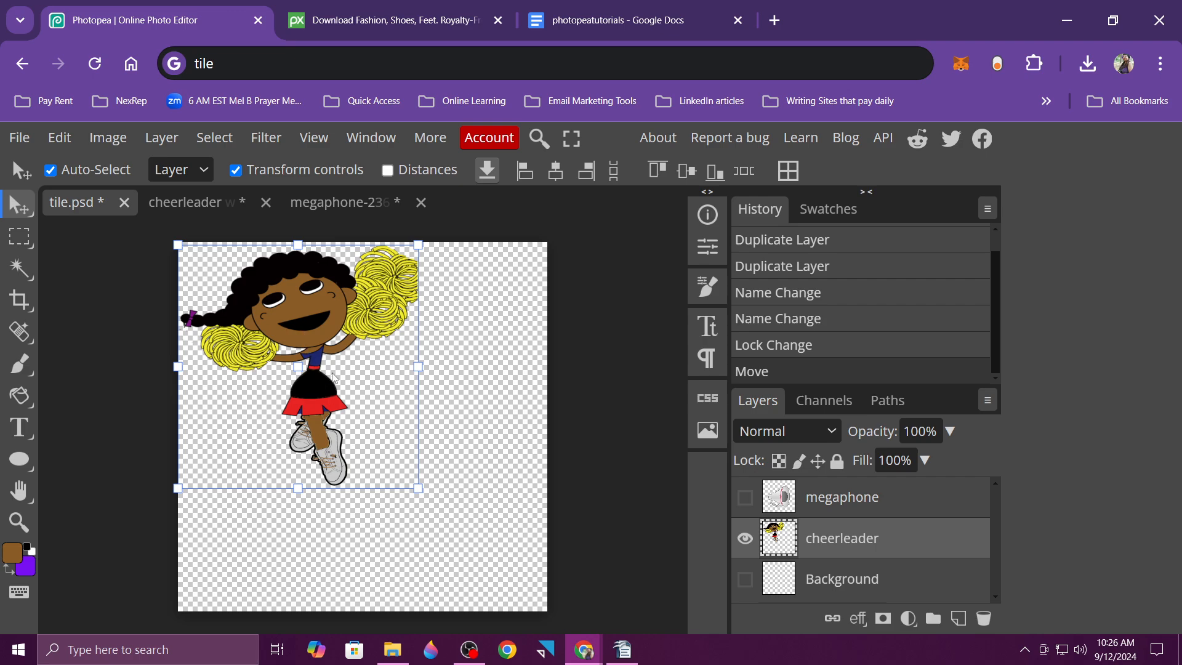
left_click_drag(332, 377, 356, 368)
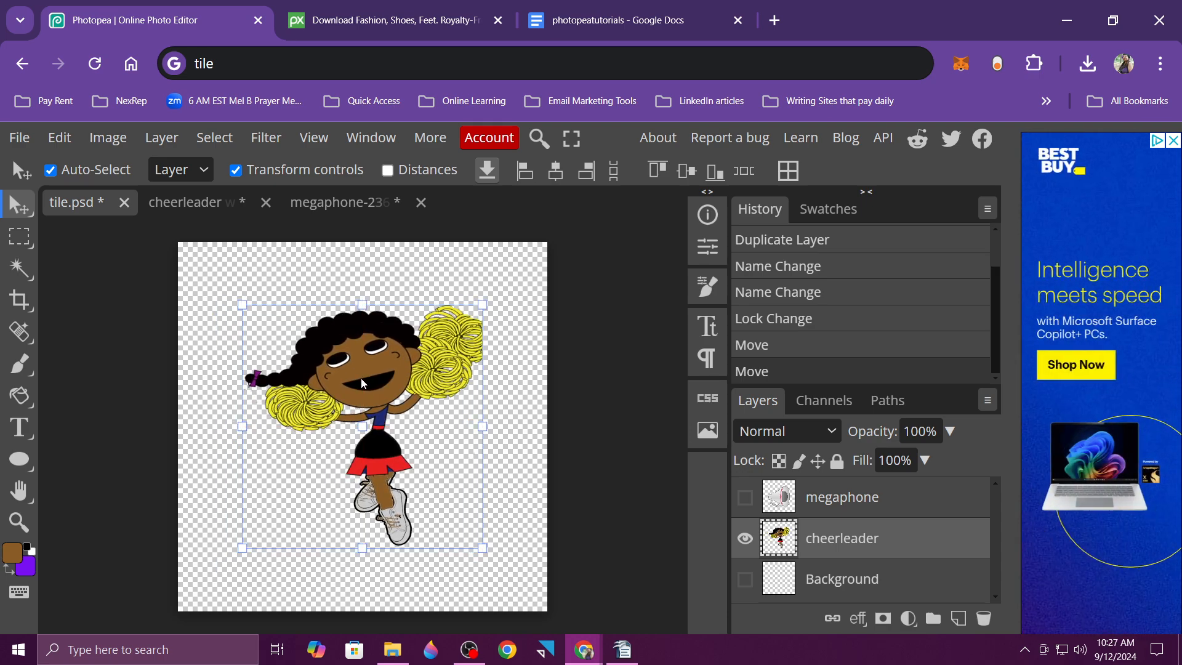
left_click(745, 497)
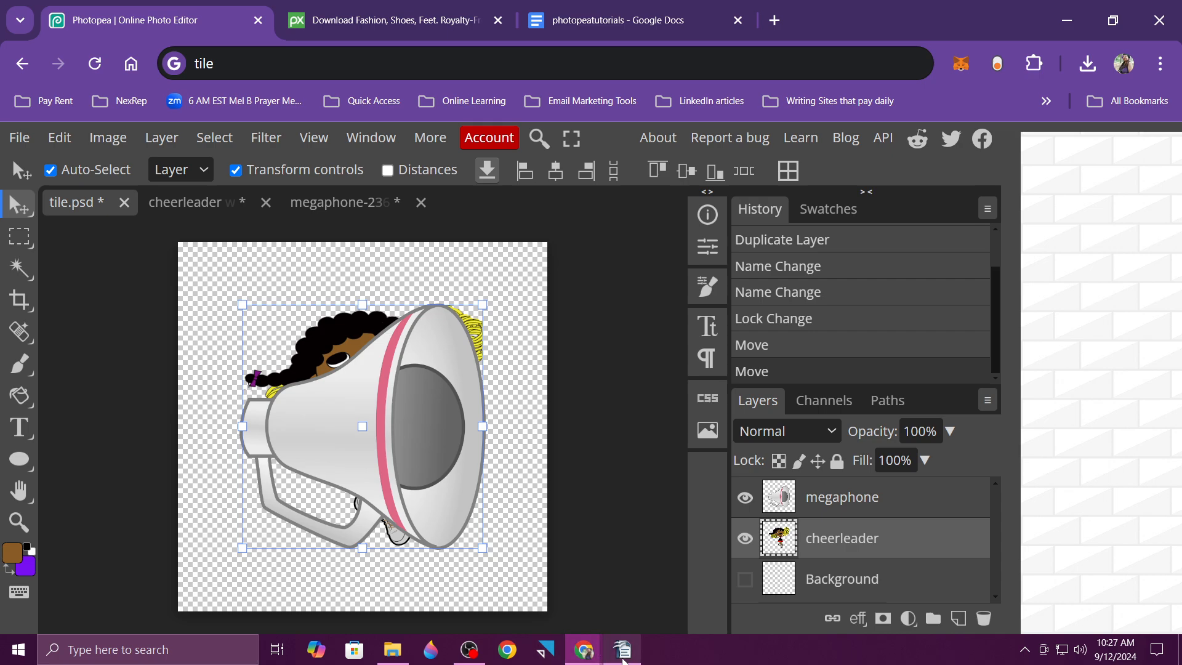
Switch to the OpenOffice Writer notes, read the instructions on offsetting an image to fill the corners, and return to Photopea
mouse_move(598, 652)
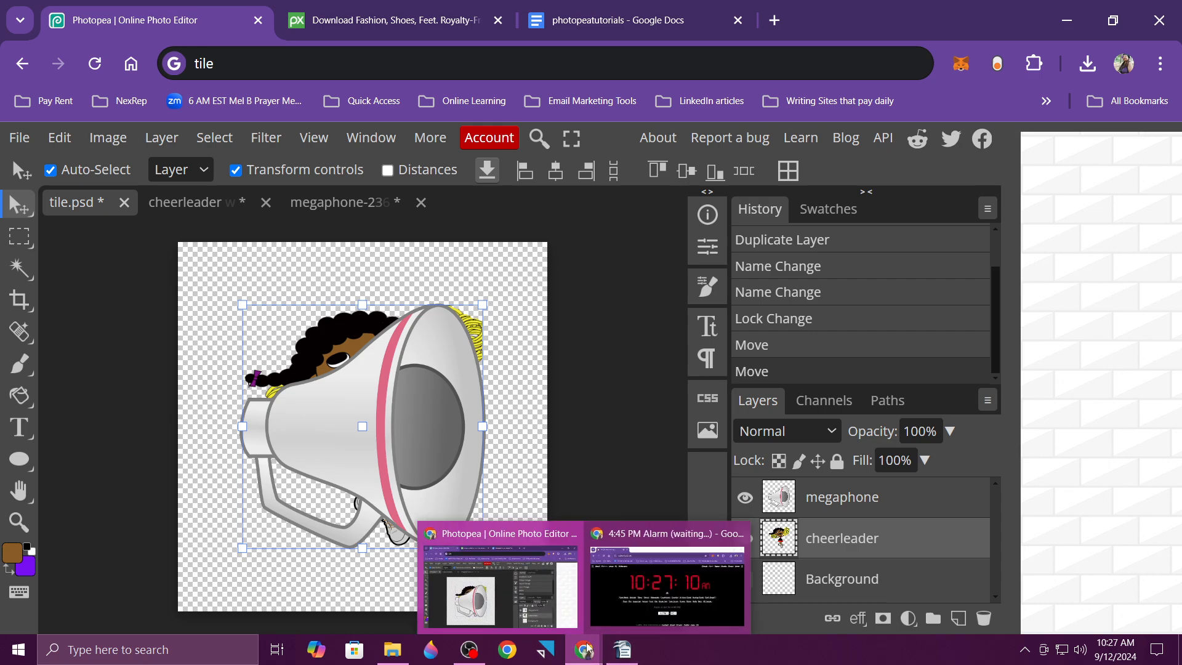
left_click(623, 650)
scroll(598, 522, "down", 2)
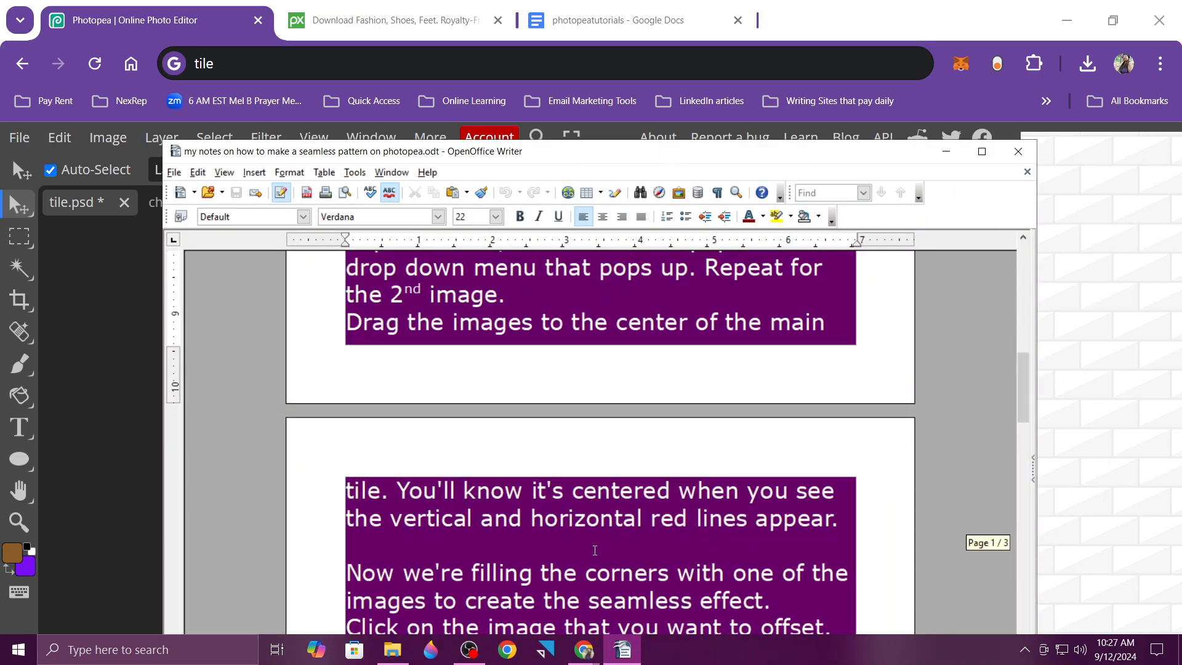
scroll(595, 551, "down", 1)
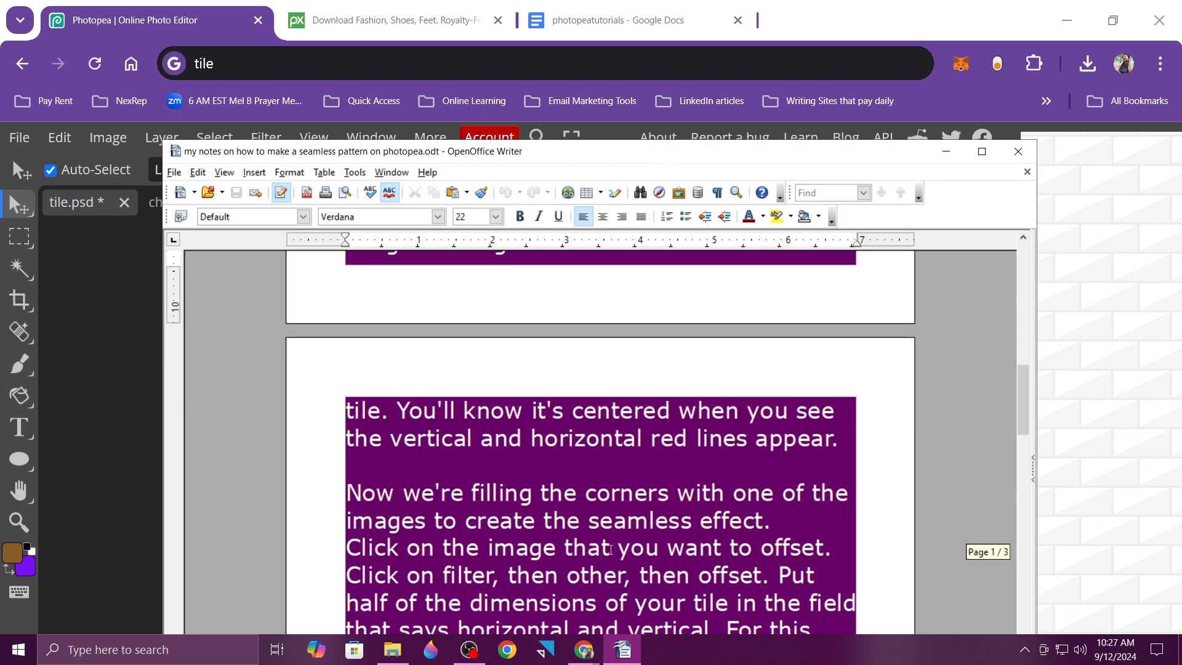
scroll(610, 550, "down", 1)
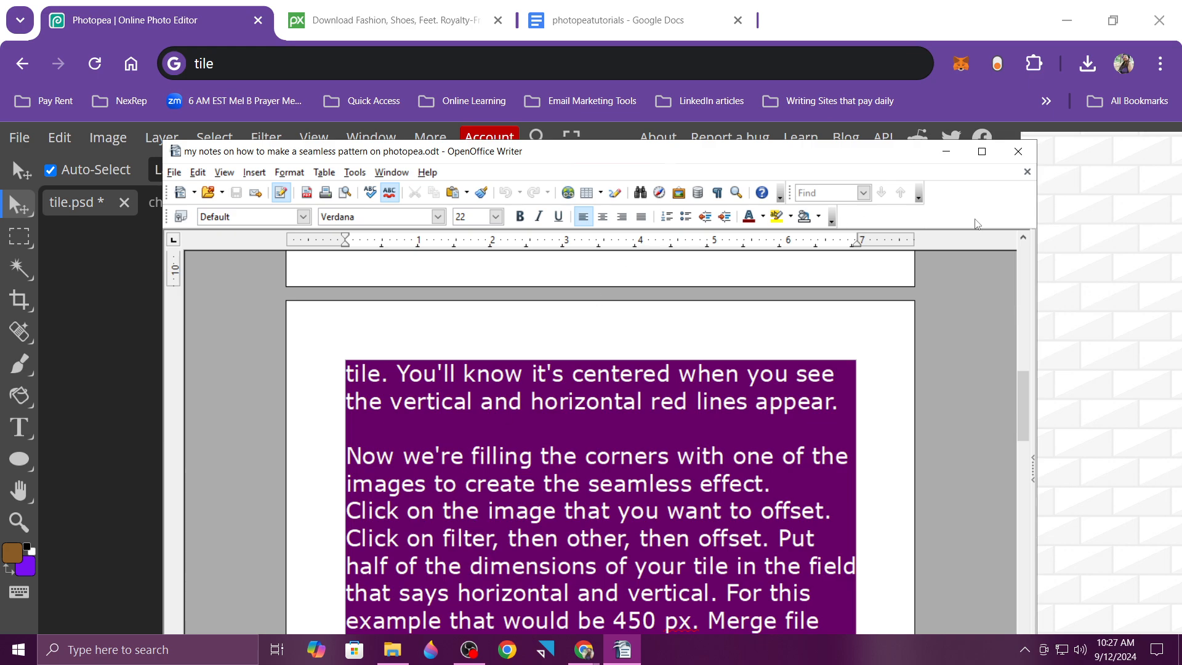
left_click(105, 386)
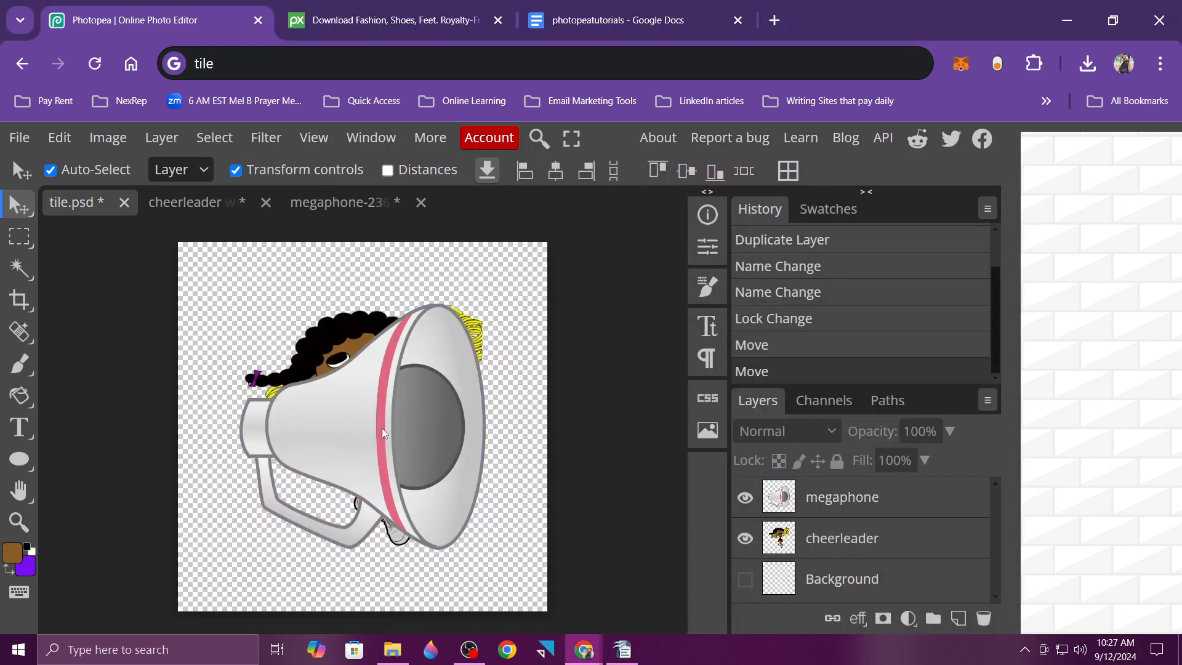
left_click(786, 505)
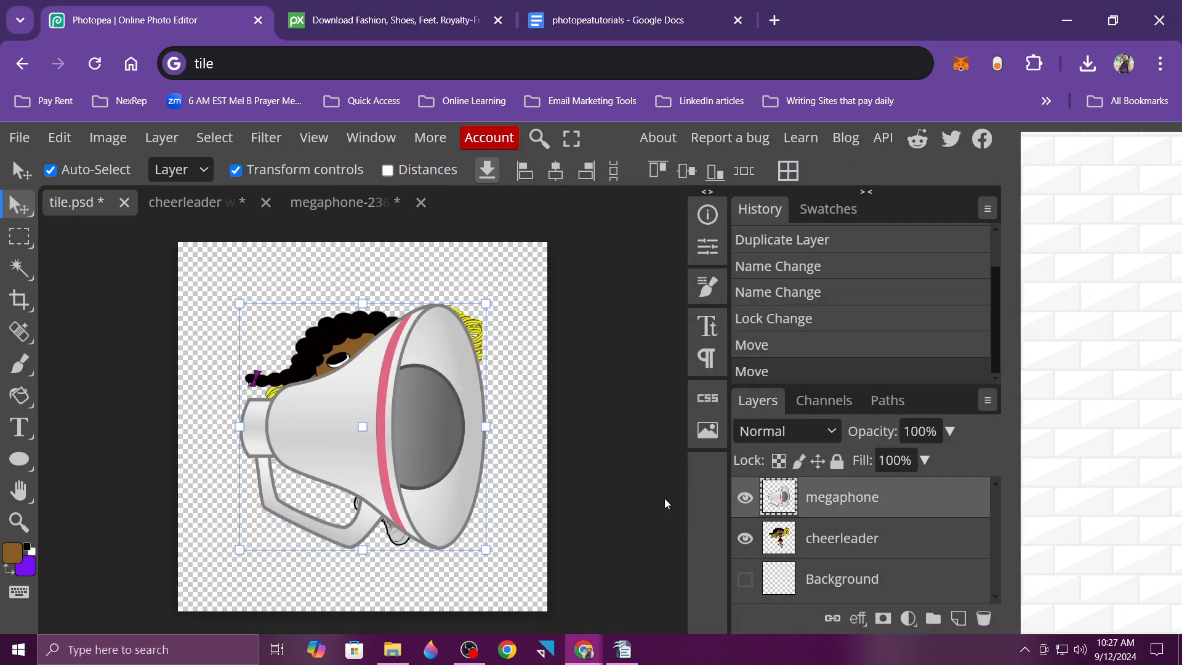
left_click(623, 648)
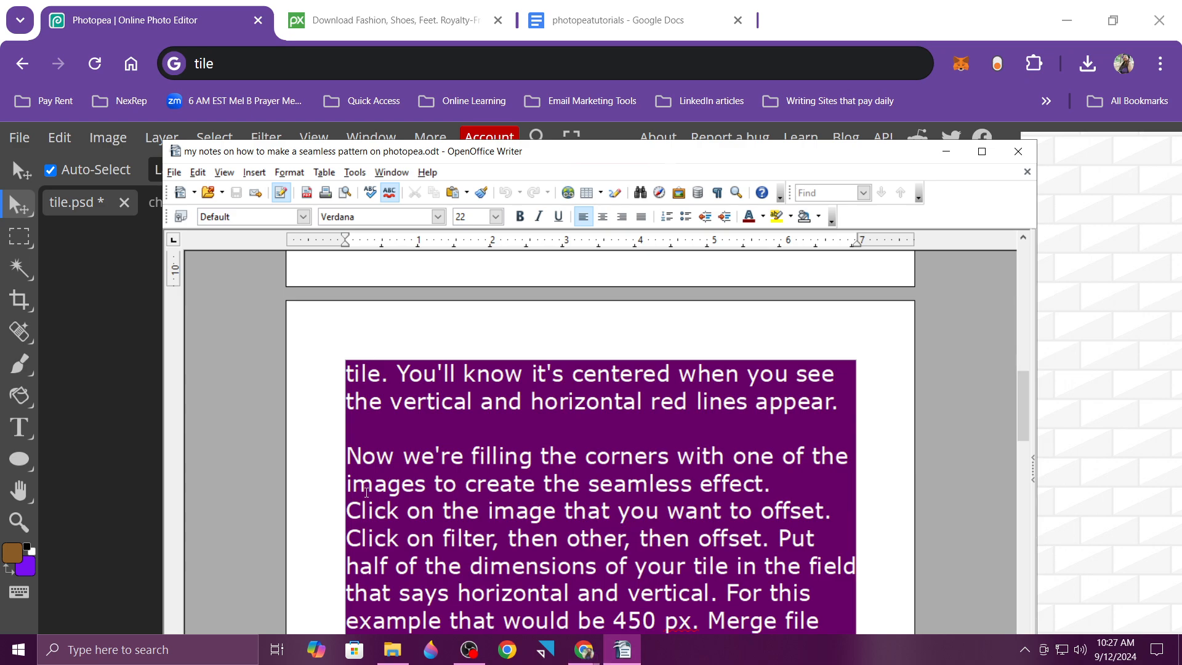
left_click(87, 387)
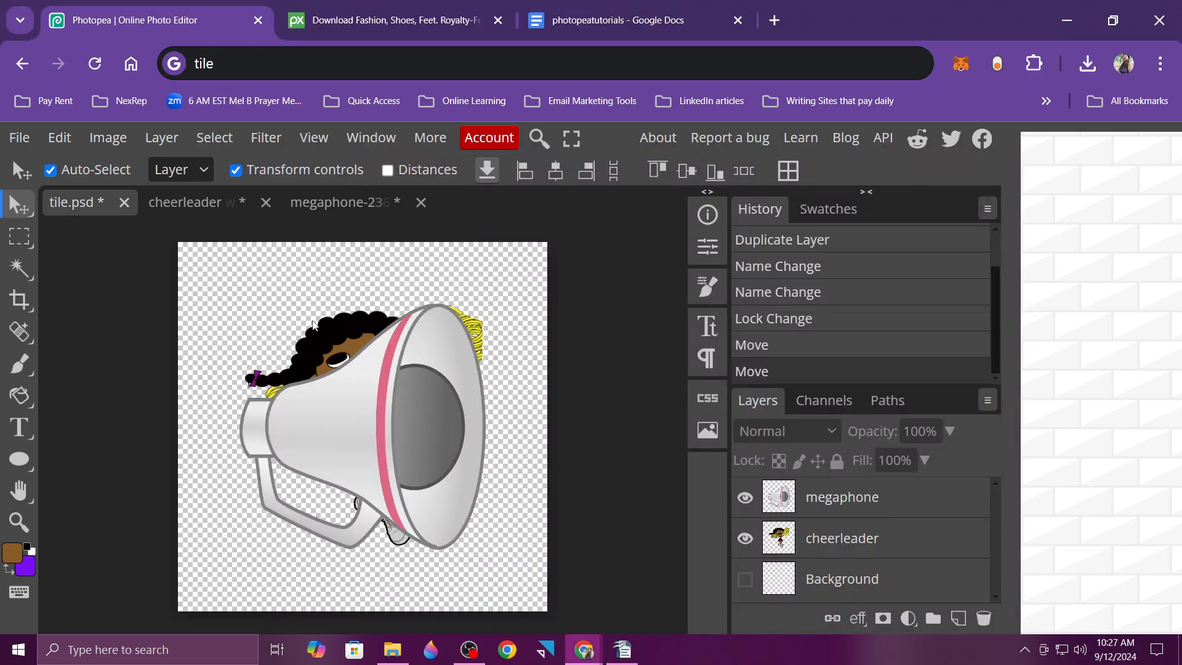
Select the megaphone on the tile and open the Offset filter for its layer
left_click(355, 425)
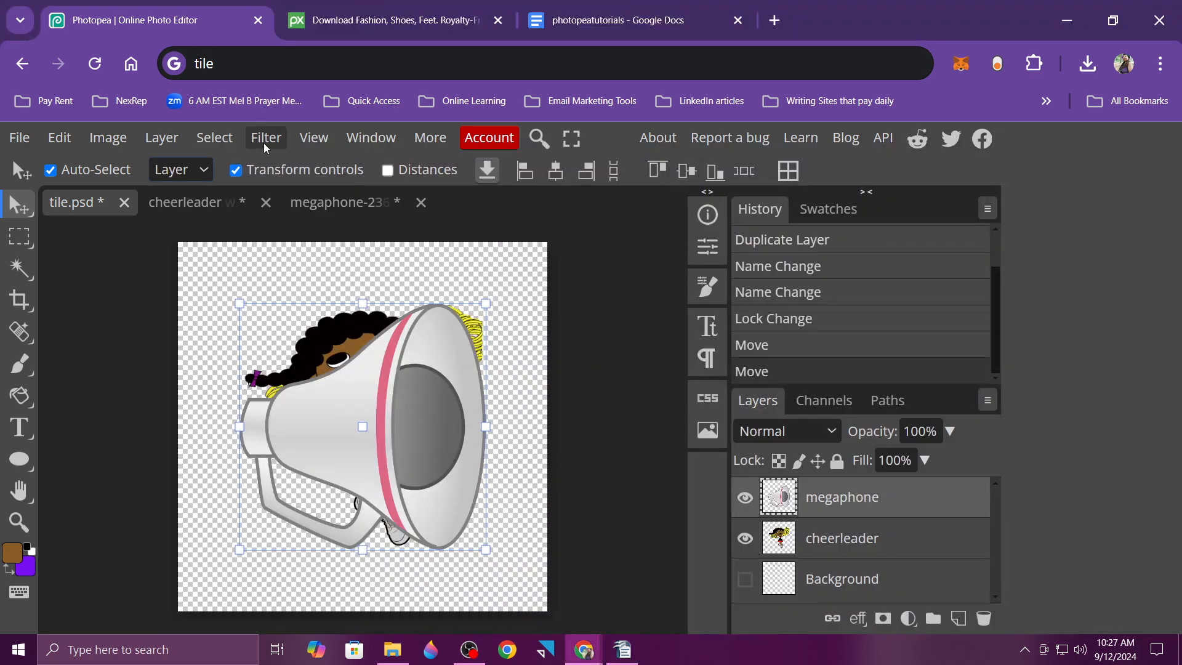
left_click(268, 139)
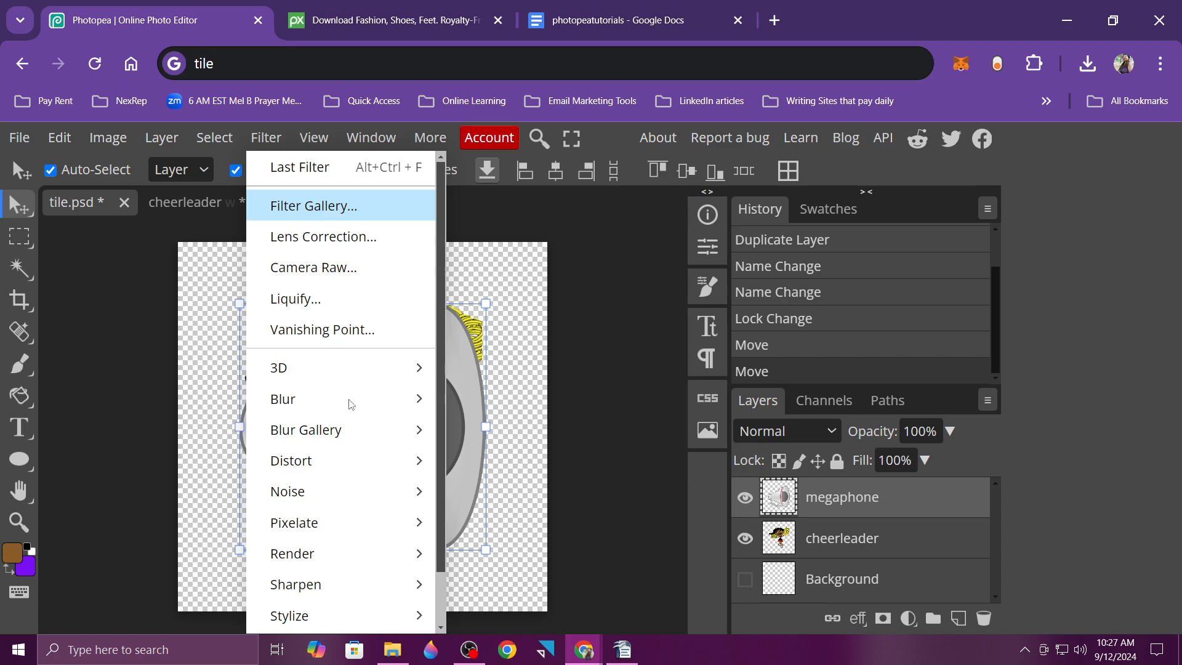
mouse_move(344, 463)
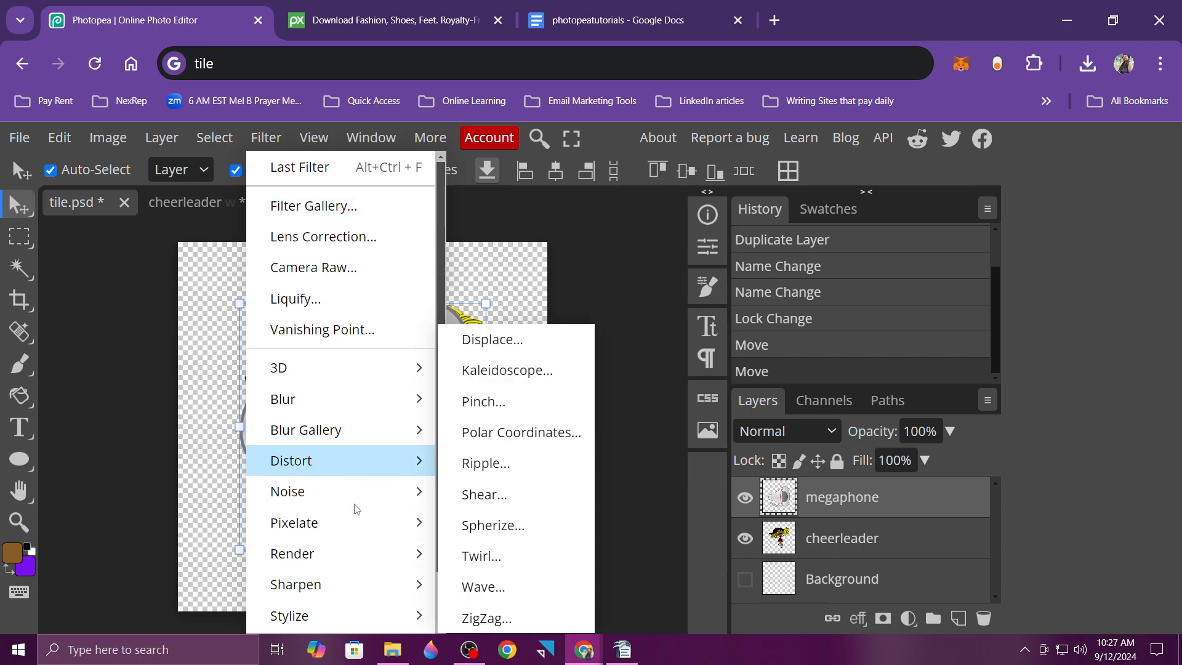
scroll(357, 509, "down", 1)
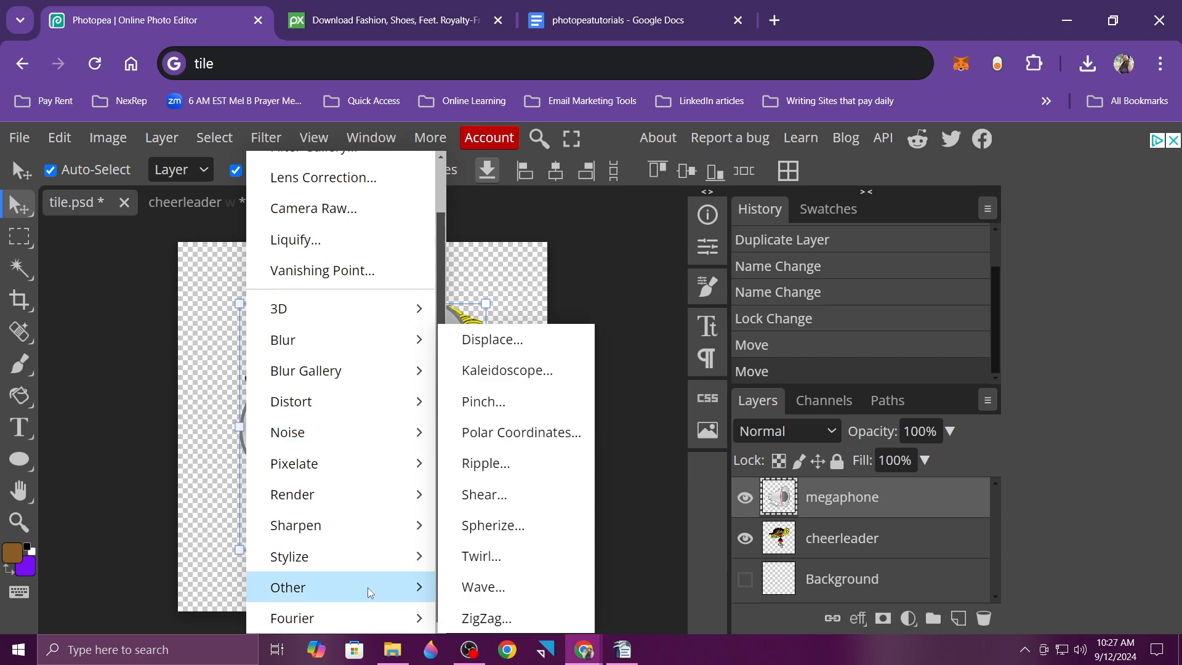
mouse_move(368, 587)
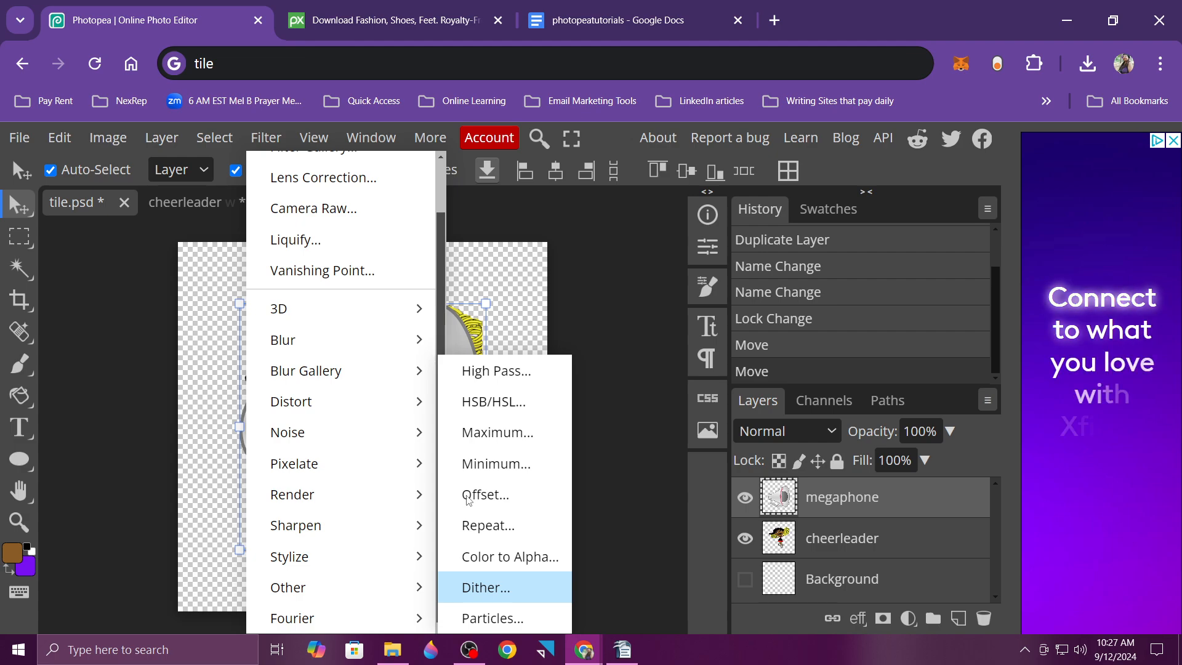
left_click(469, 496)
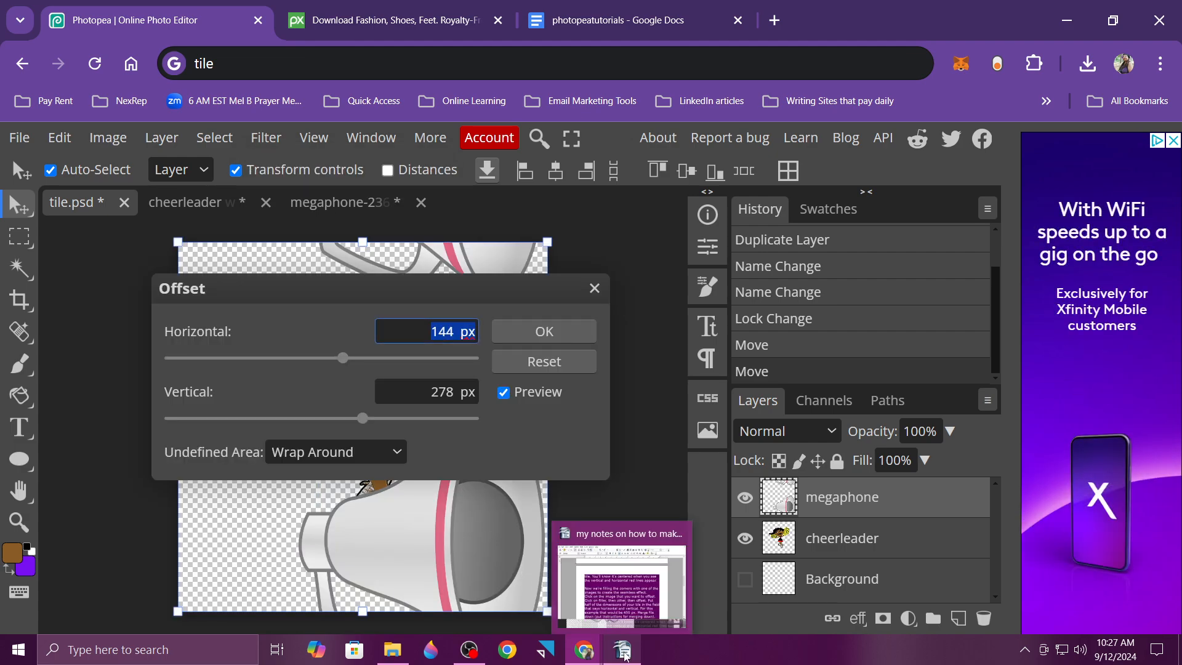
Switch to the OpenOffice Writer notes, check which offset values the tile needs, and minimize the notes
left_click(606, 540)
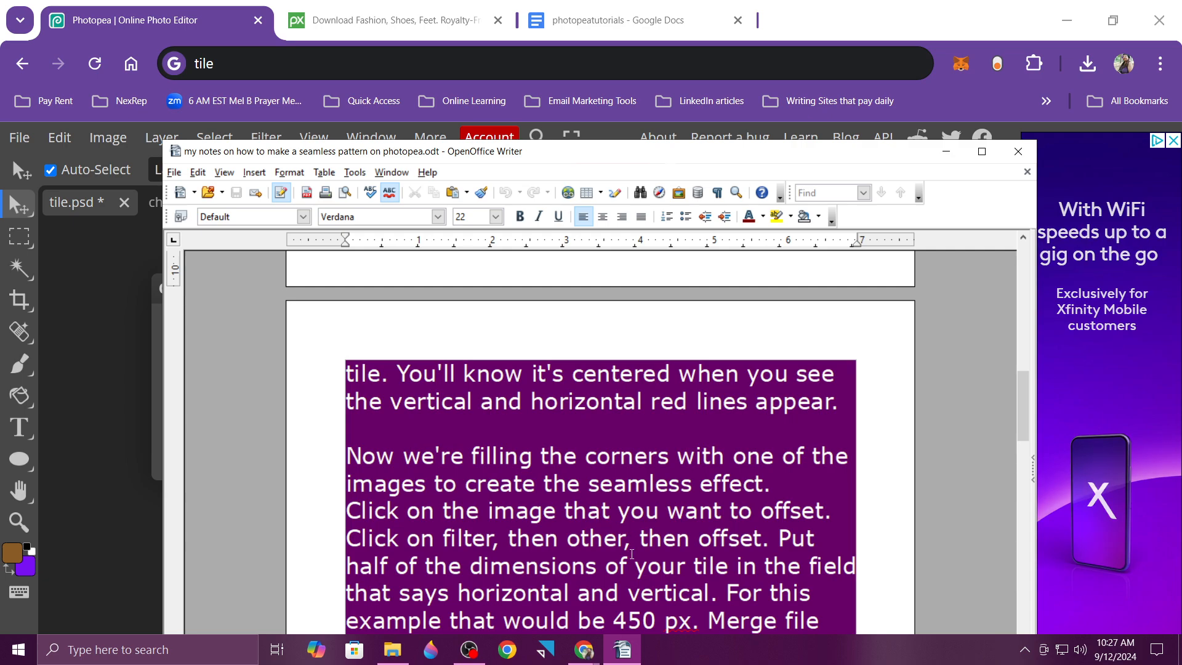
scroll(616, 539, "down", 1)
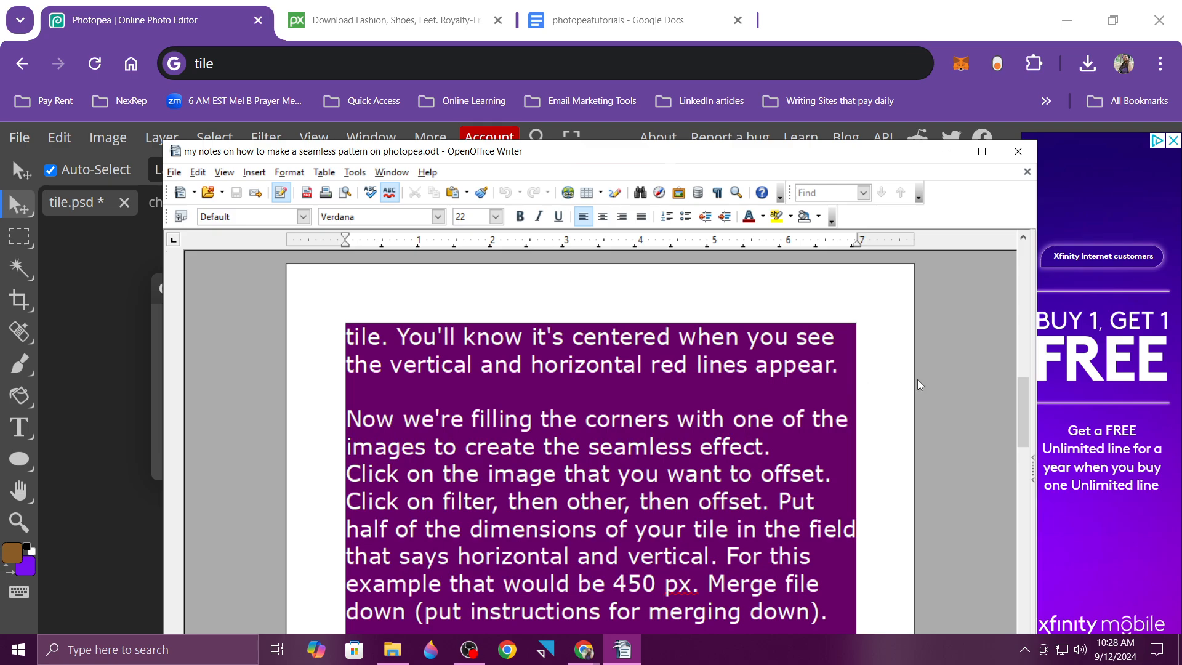
left_click(947, 156)
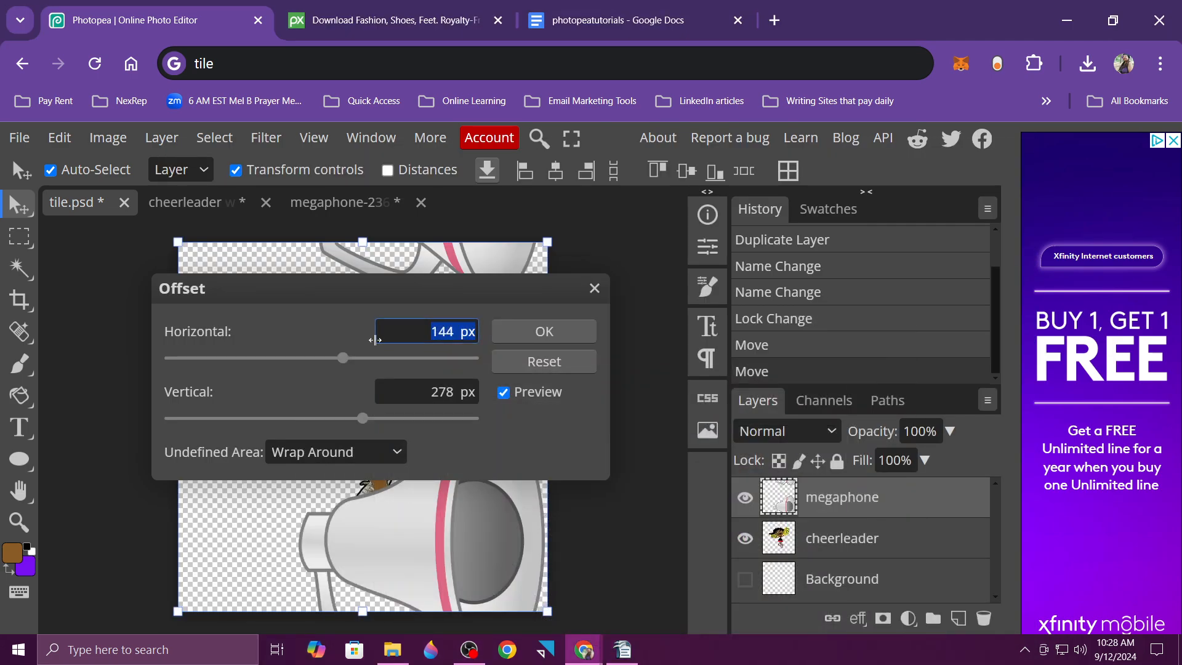
Set the megaphone's horizontal and vertical offset to 450 px each and apply the filter with Wrap Around
type("450")
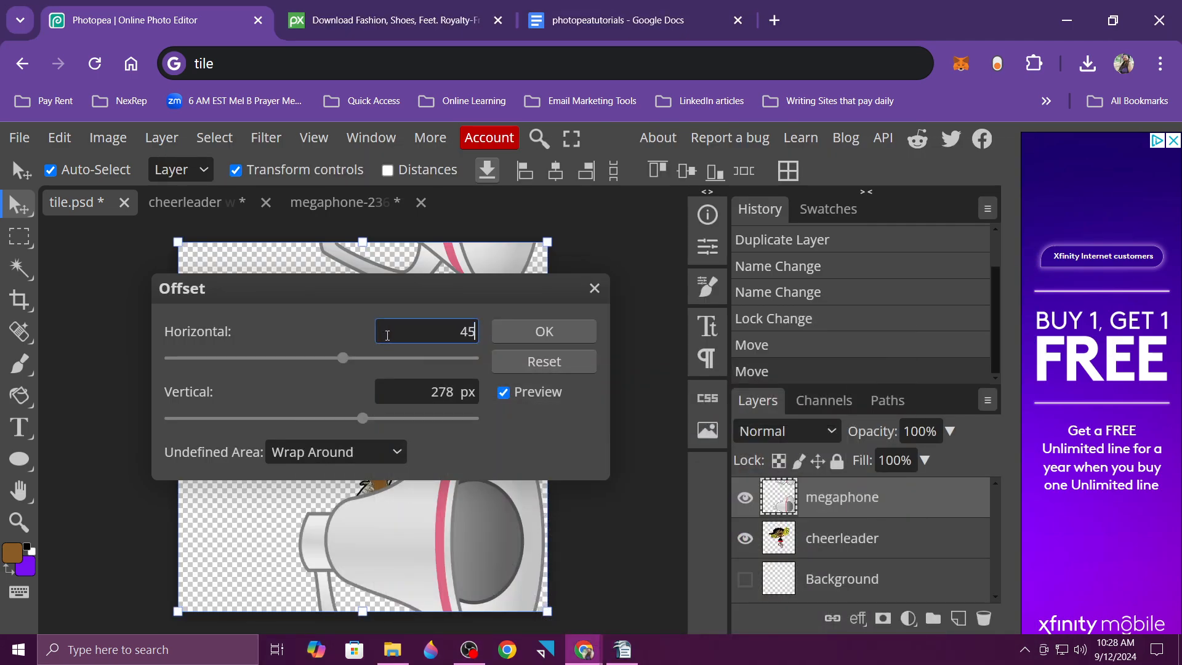
left_click(422, 396)
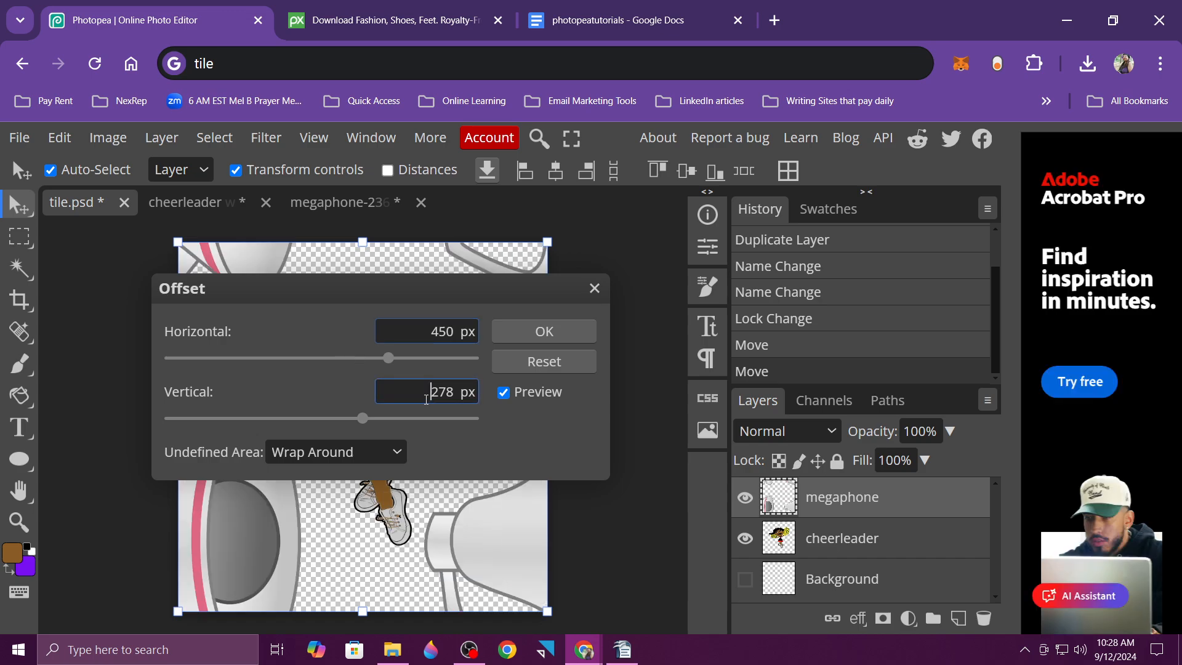
type("450")
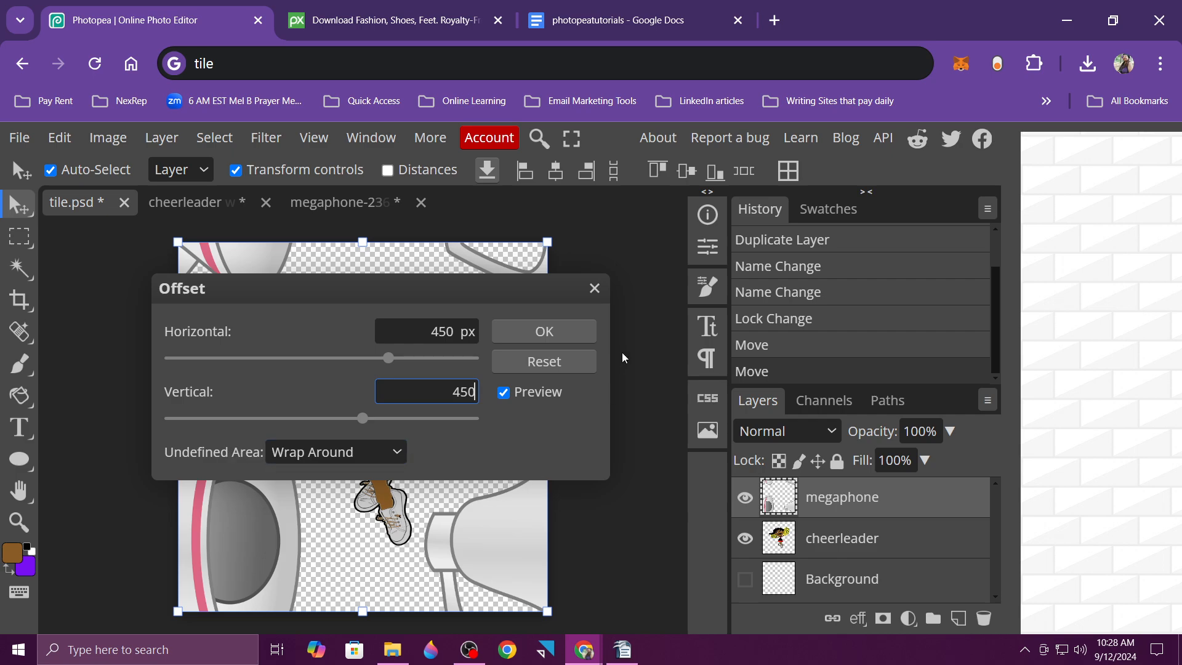
left_click(547, 338)
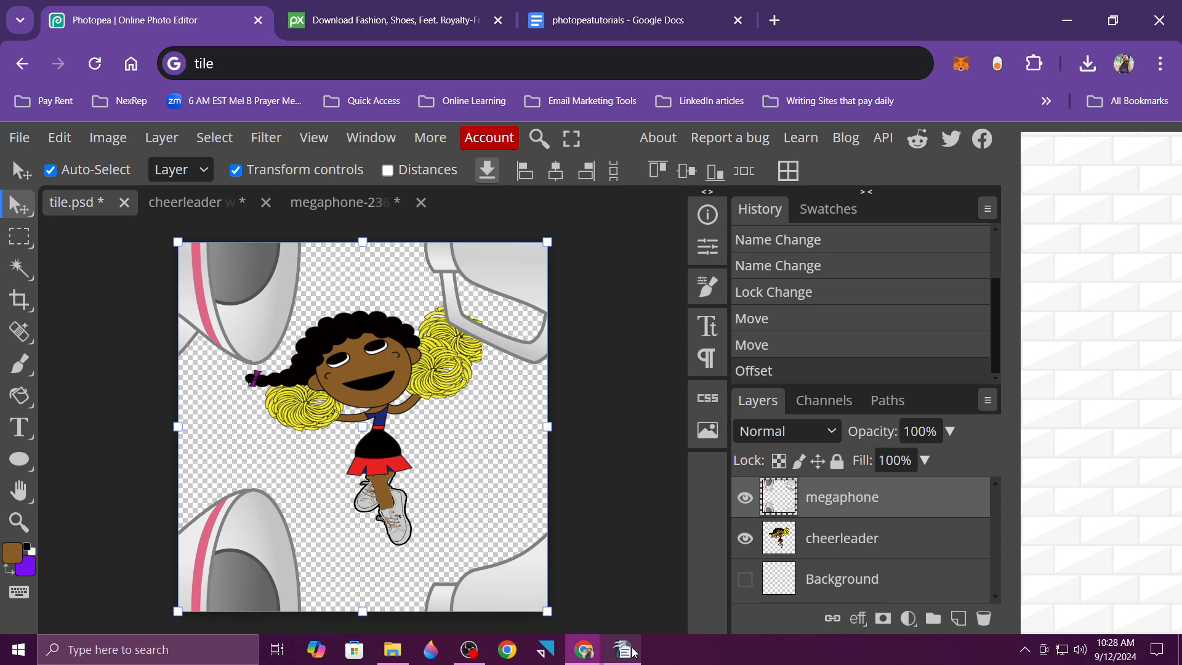
Switch to the OpenOffice Writer notes, read the instructions on merging down and changing the background color, and return to Photopea
mouse_move(633, 651)
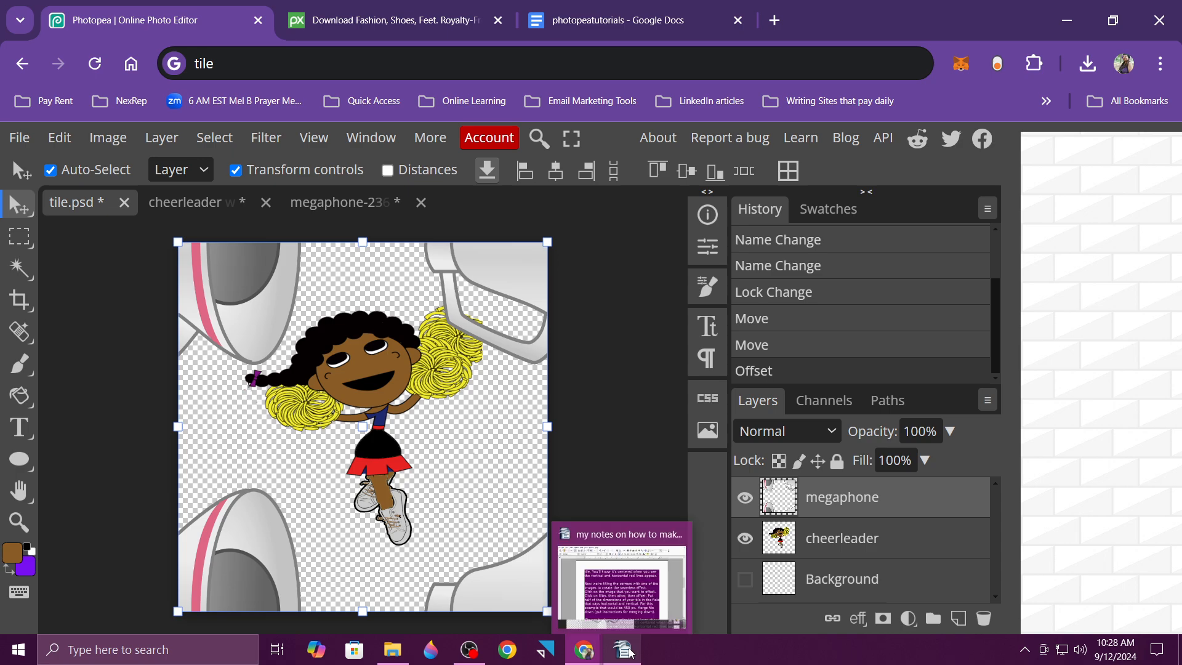
left_click(630, 585)
scroll(595, 502, "down", 2)
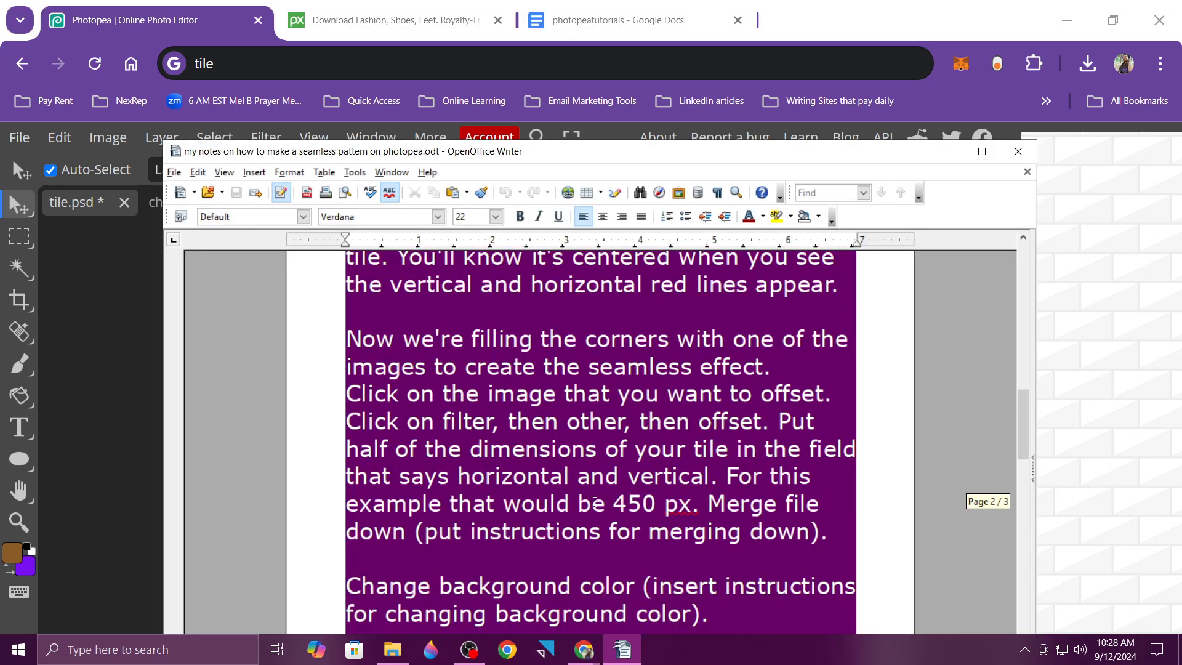
scroll(595, 502, "down", 1)
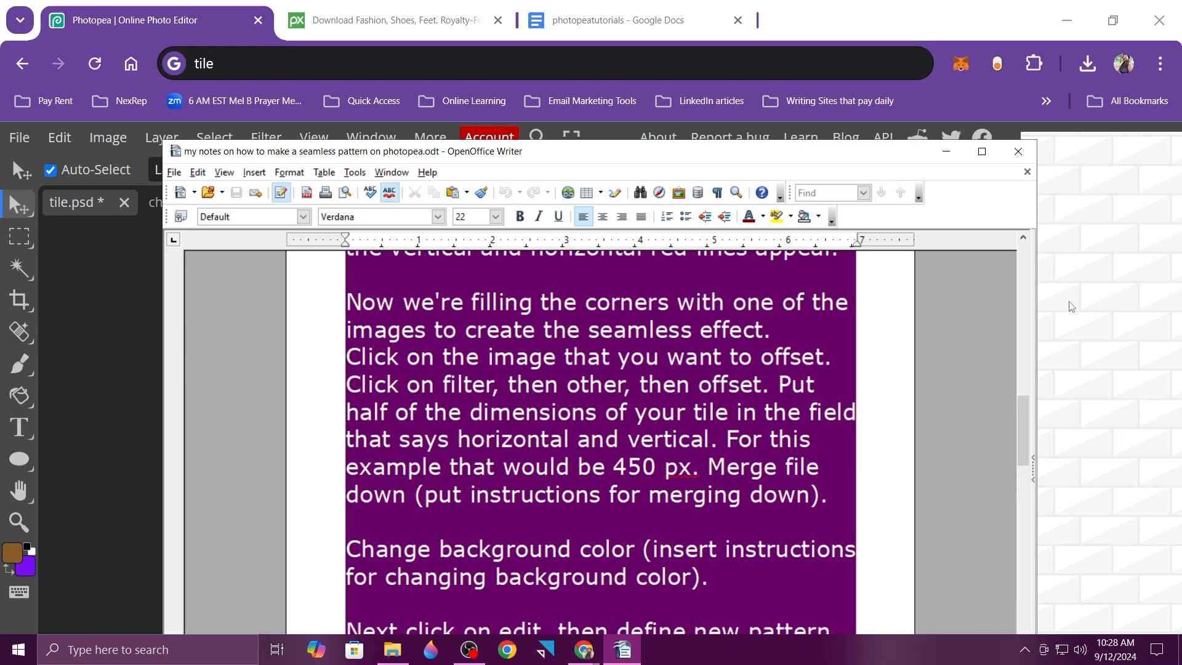
left_click(959, 152)
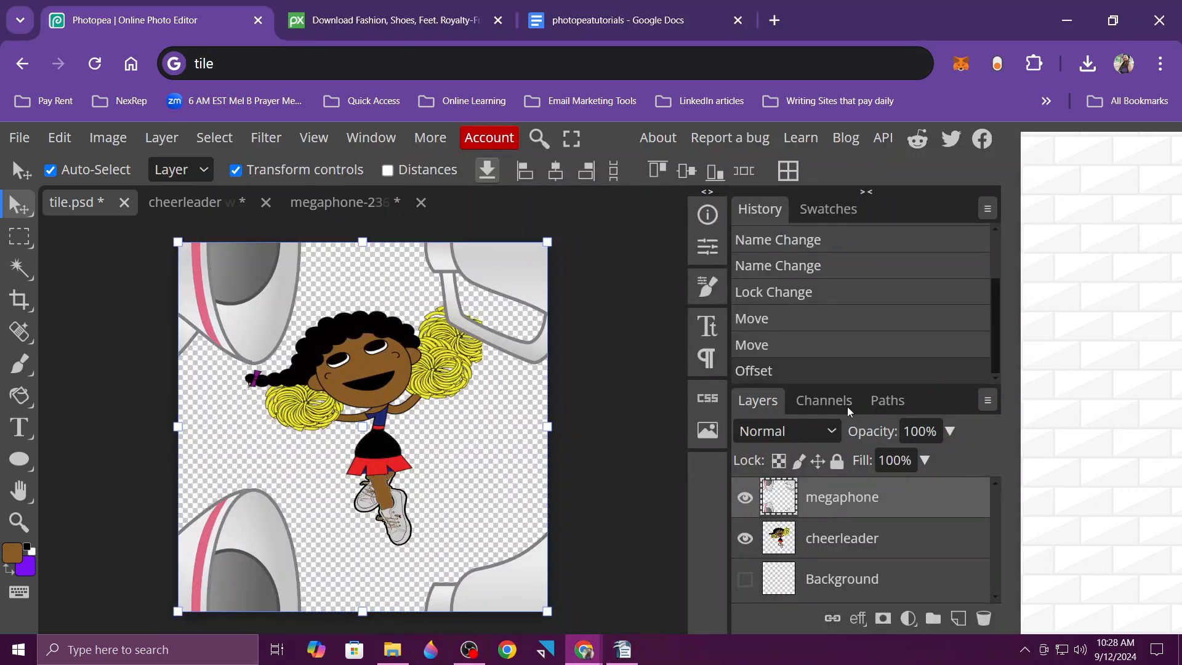
Merge the megaphone layer down into the cheerleader layer
right_click(833, 497)
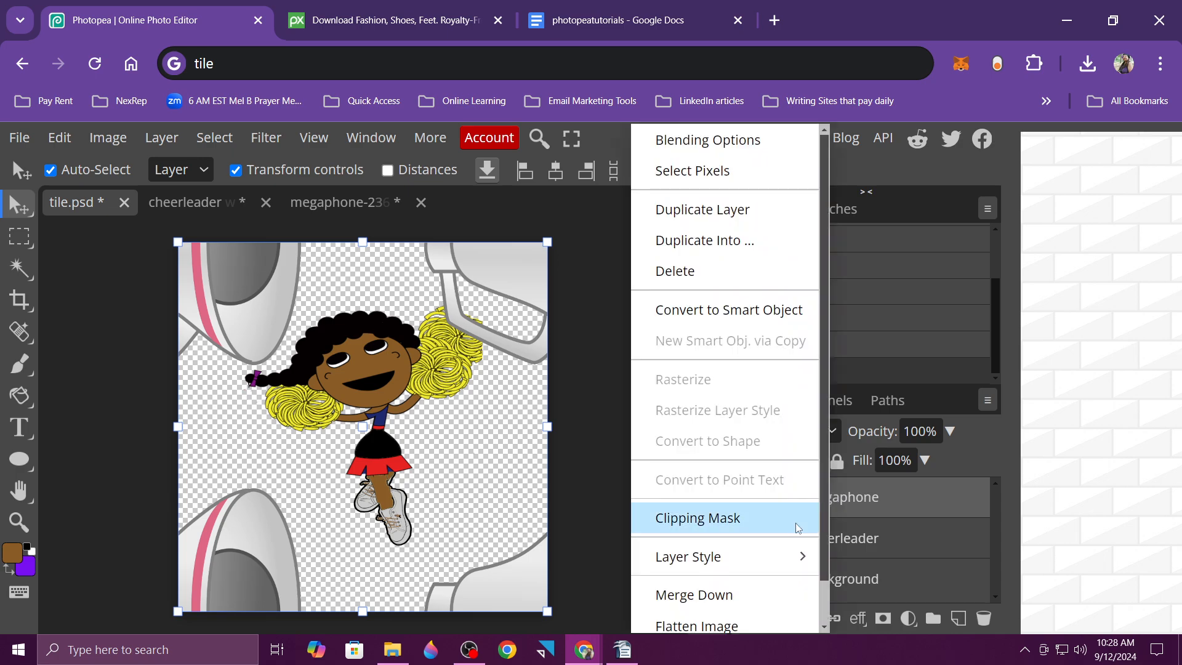
scroll(774, 548, "down", 1)
left_click(770, 547)
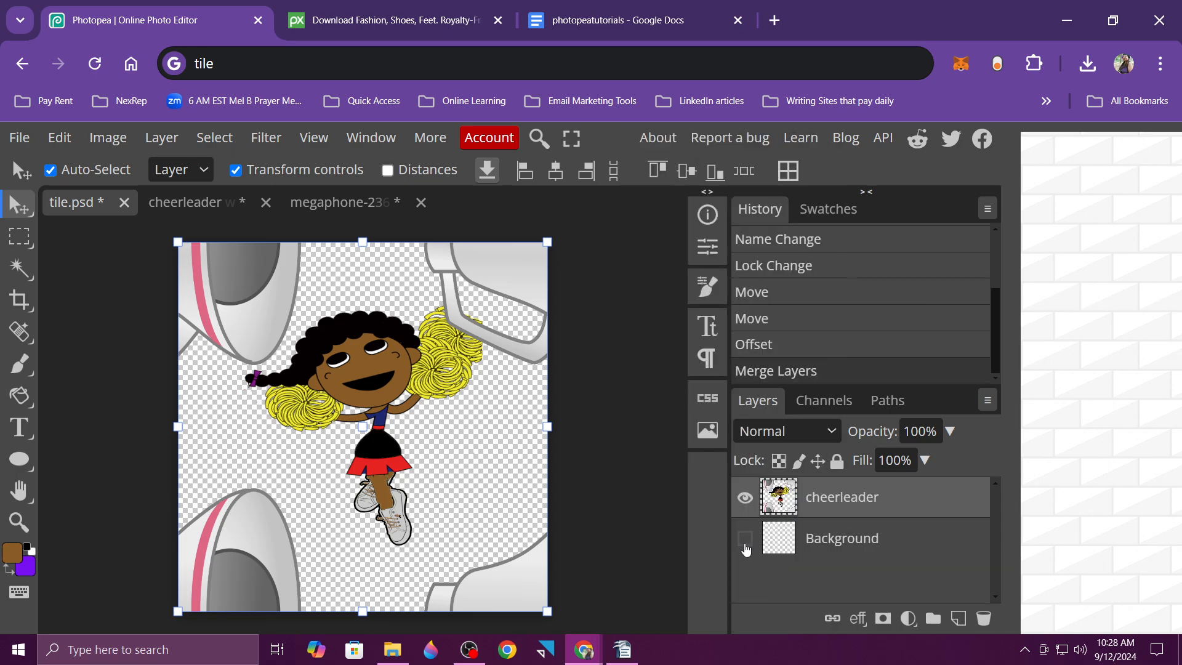
Select the Background layer, swap the foreground and background colors, and set the foreground to a muted green, RGB 94, 148, 91
left_click(770, 544)
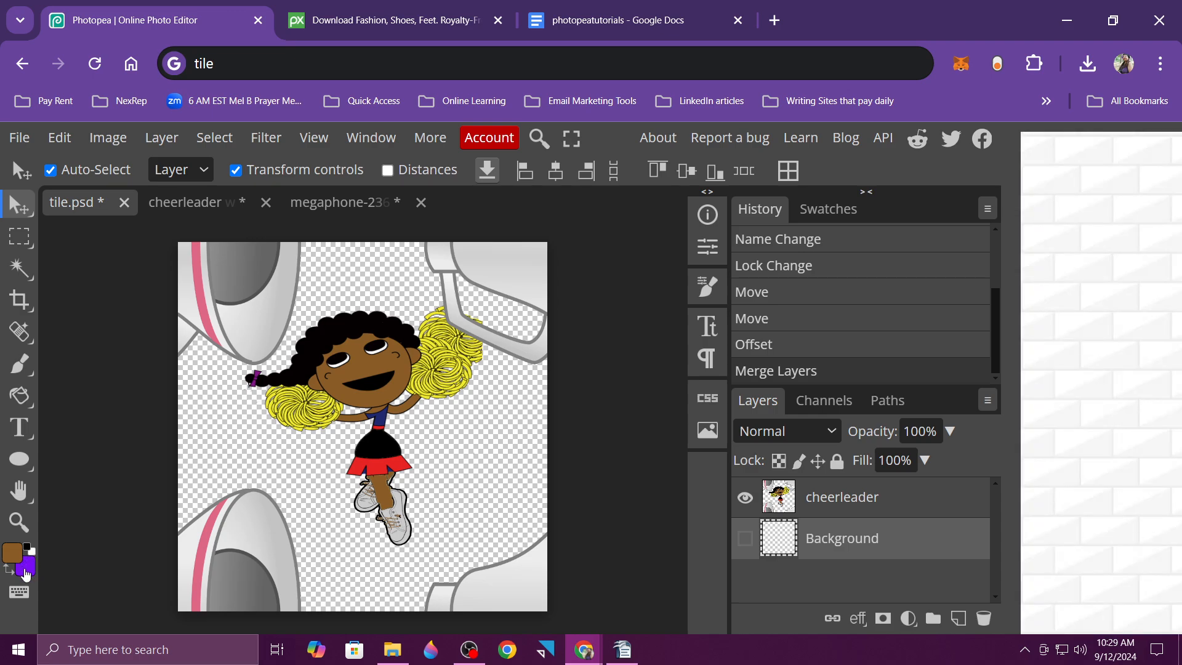
left_click(9, 570)
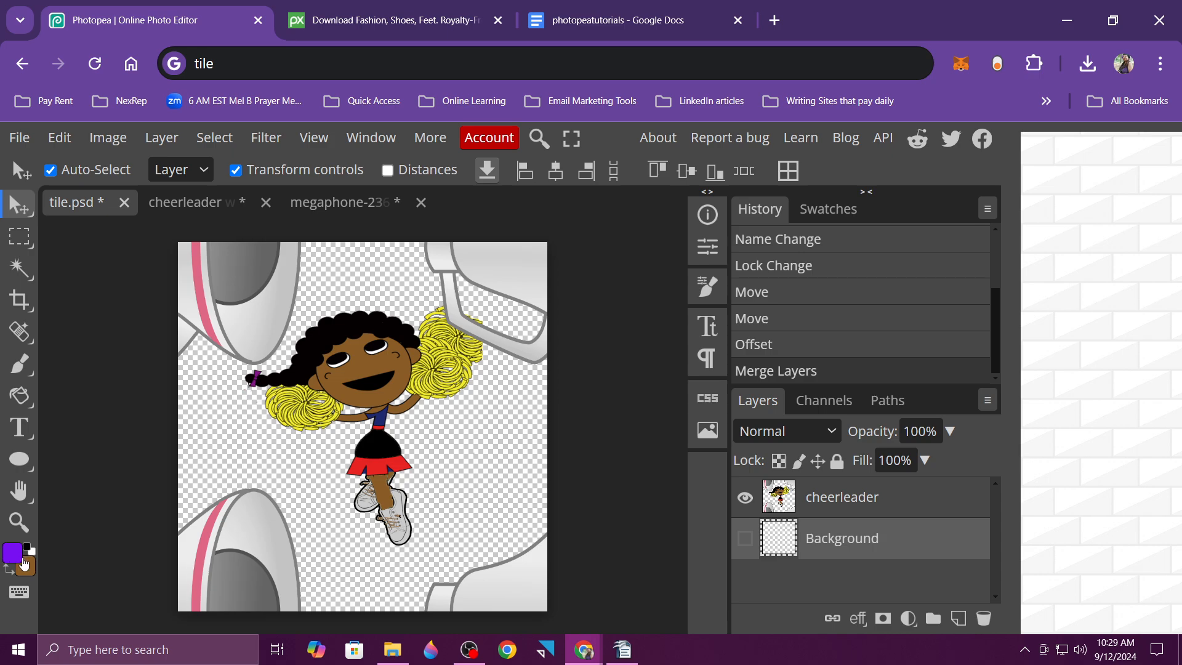
left_click(14, 554)
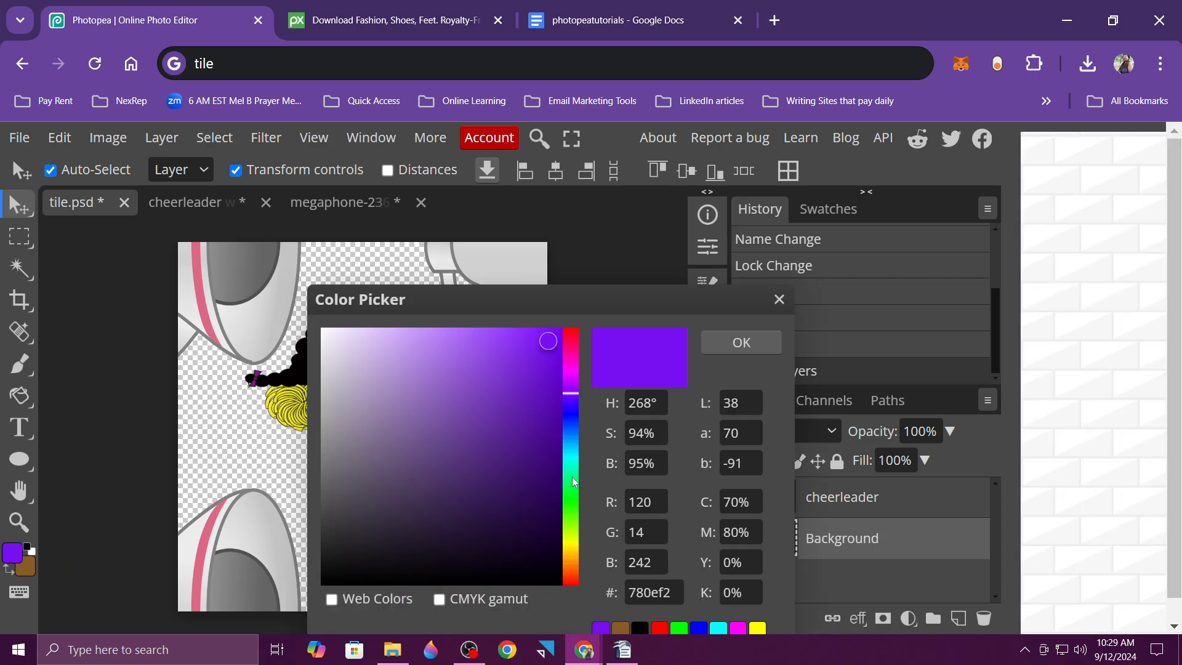
left_click_drag(561, 299, 472, 541)
left_click_drag(483, 487, 494, 369)
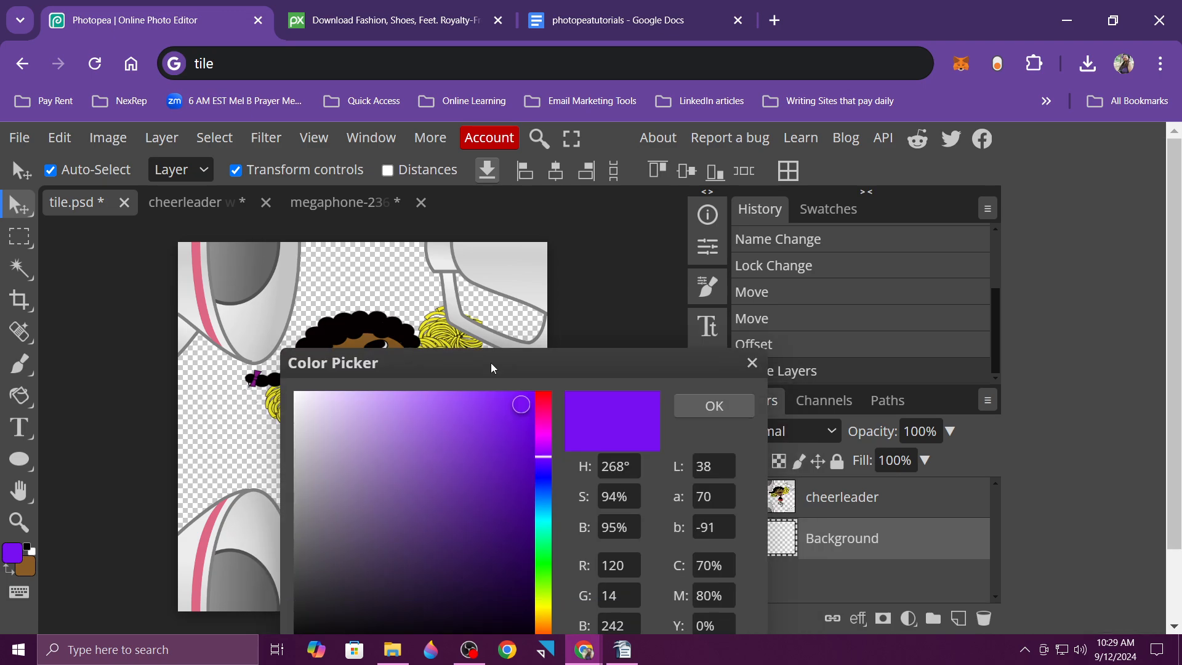
left_click(543, 564)
mouse_move(521, 410)
left_mouse_down()
mouse_move(441, 468)
mouse_move(398, 456)
mouse_move(387, 499)
left_mouse_up()
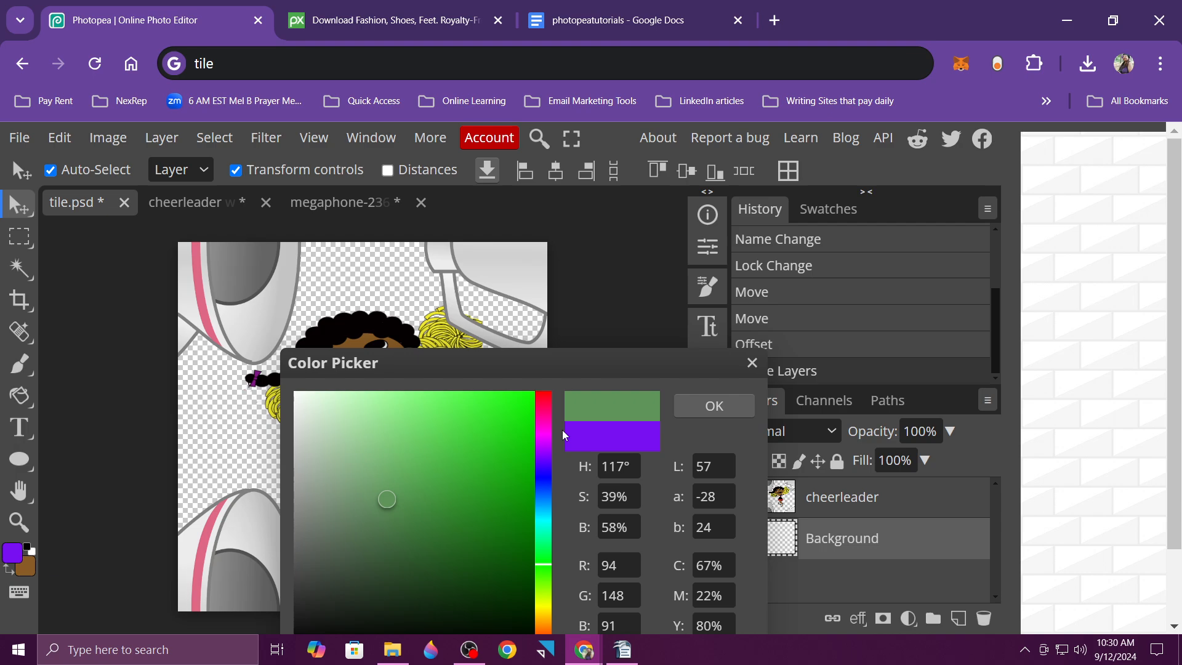
left_click(695, 408)
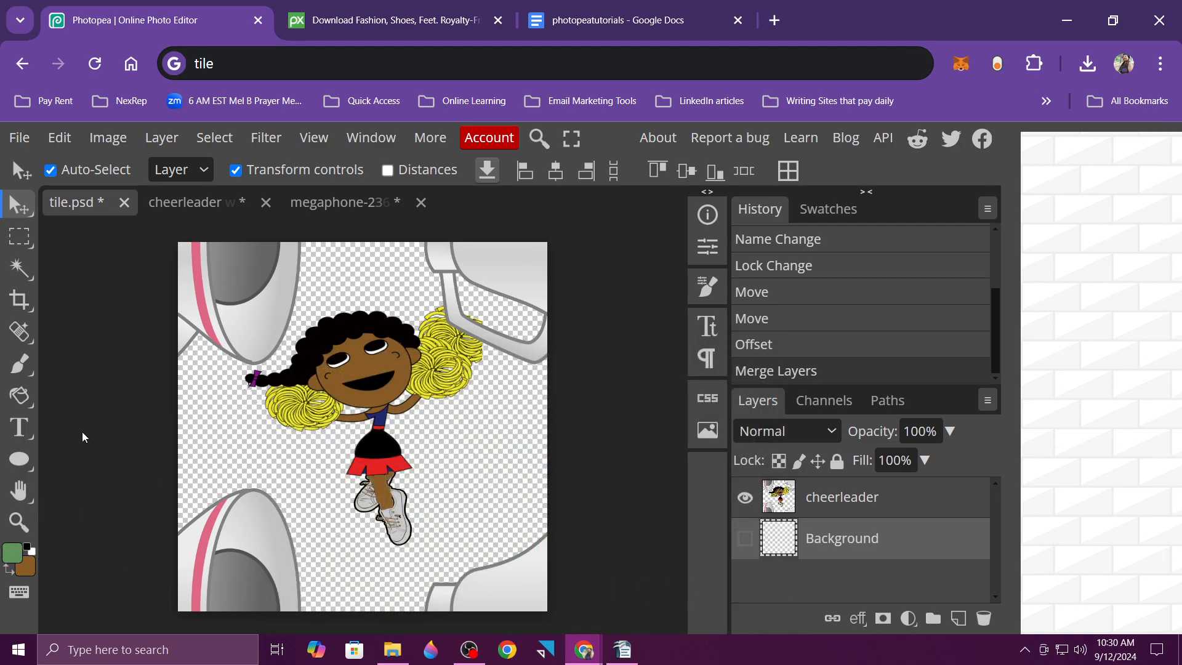
Fill the Background layer with the green foreground color using the Paint Bucket and make that layer visible
left_click(24, 400)
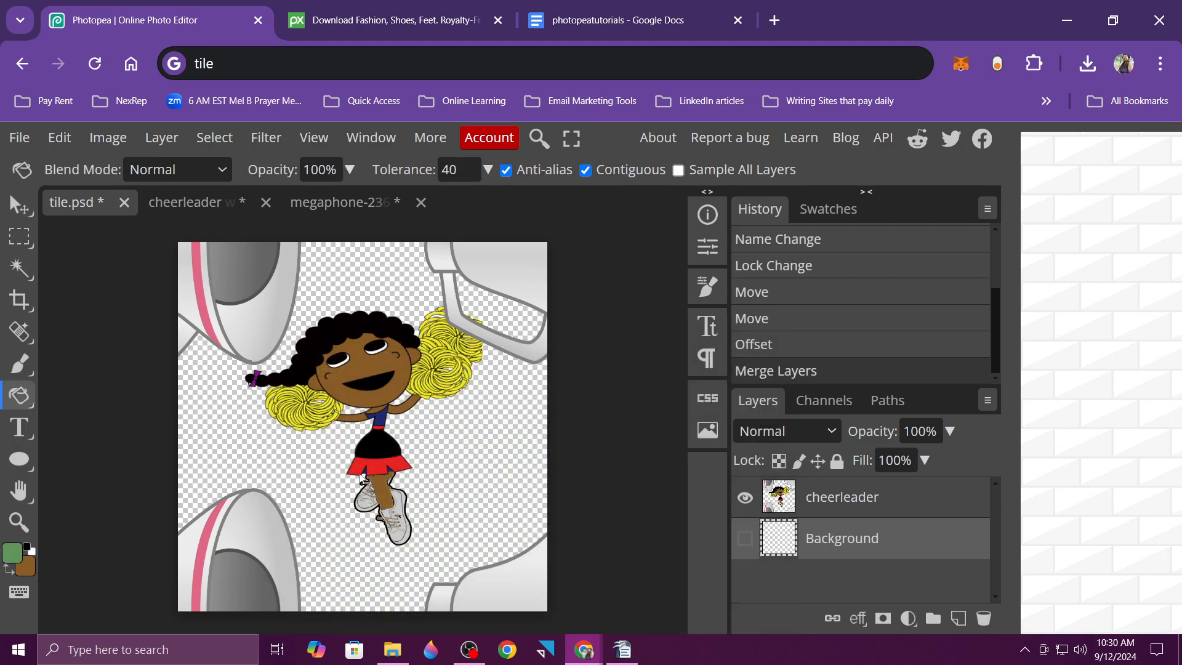
left_click(226, 450)
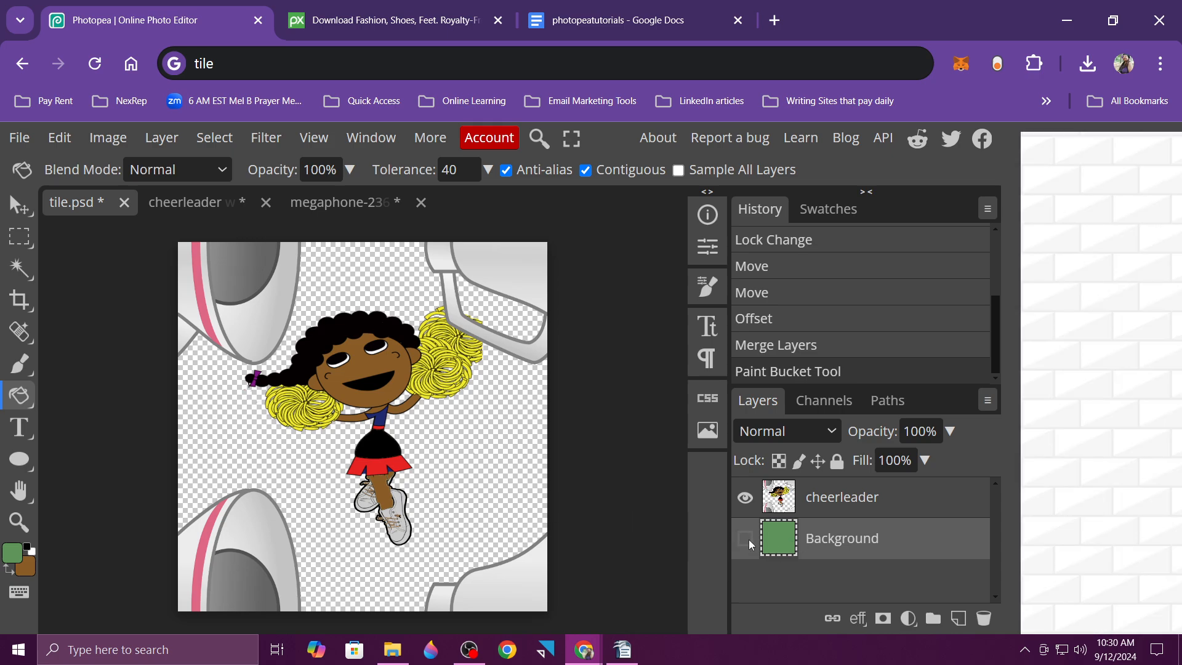
left_click(742, 544)
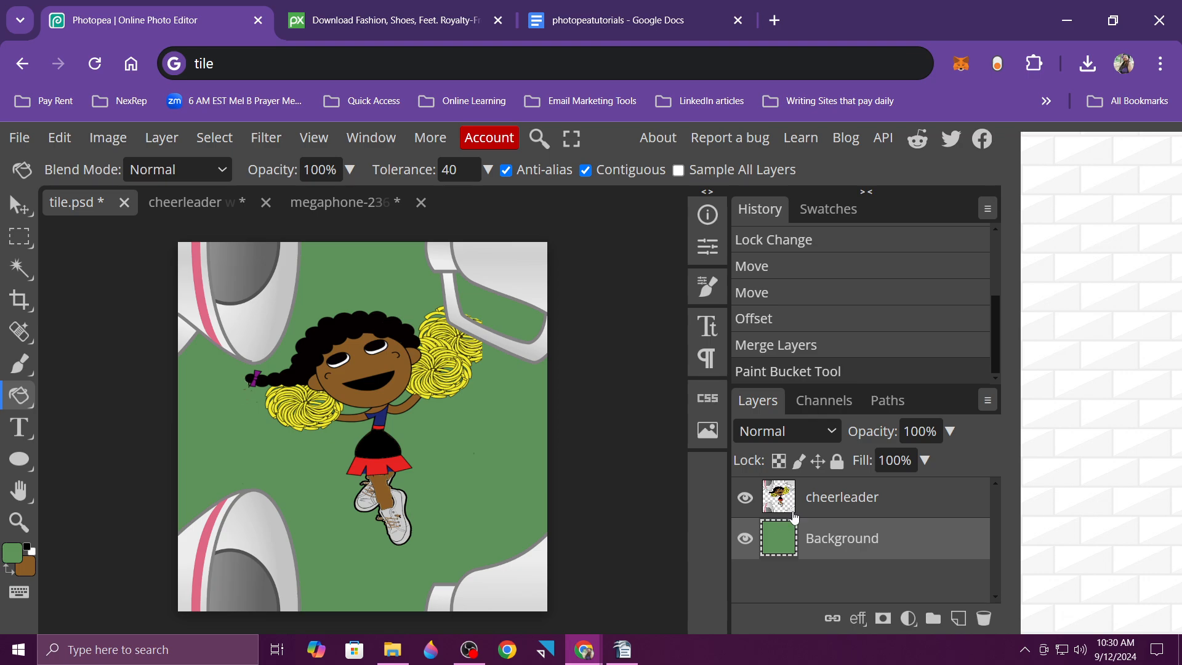
Merge the cheerleader layer down into the green Background layer
left_click(850, 505)
right_click(847, 506)
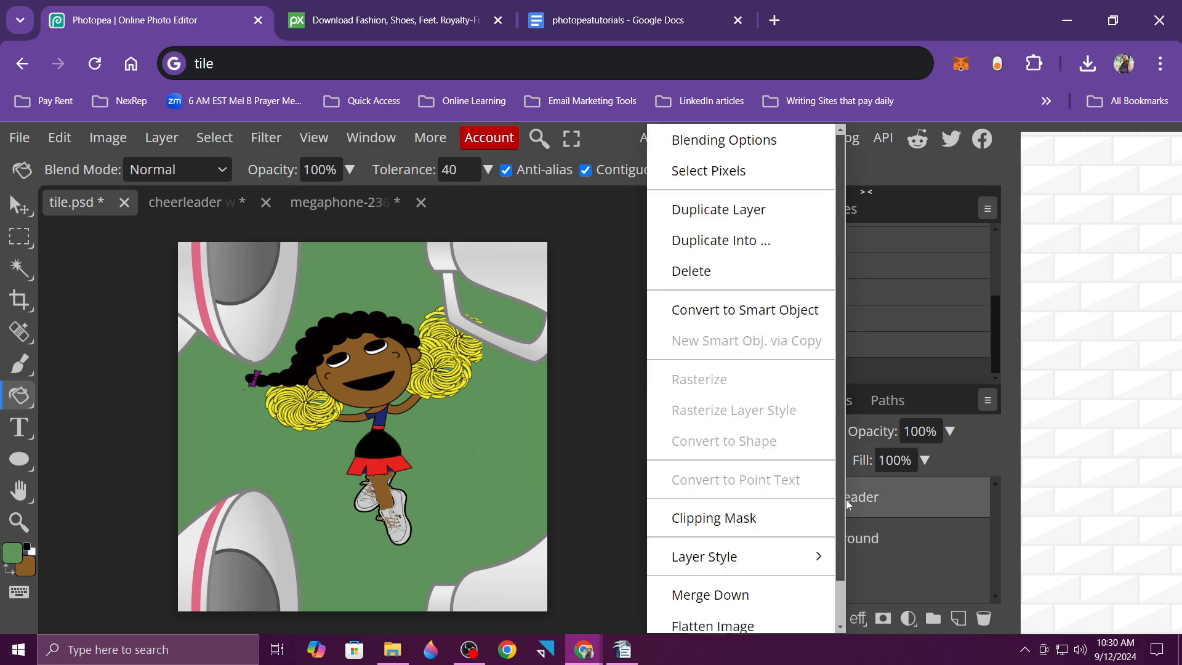
left_click(775, 595)
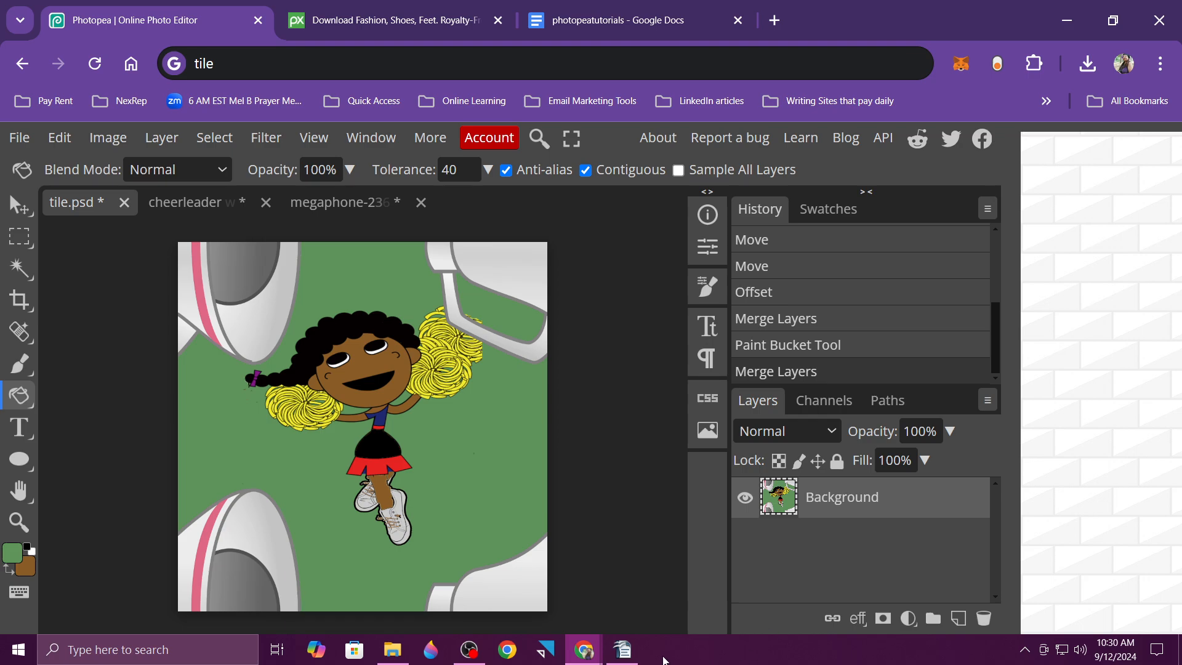
Switch to the OpenOffice Writer notes, read the instruction on defining a new pattern, and return to Photopea
left_click(623, 651)
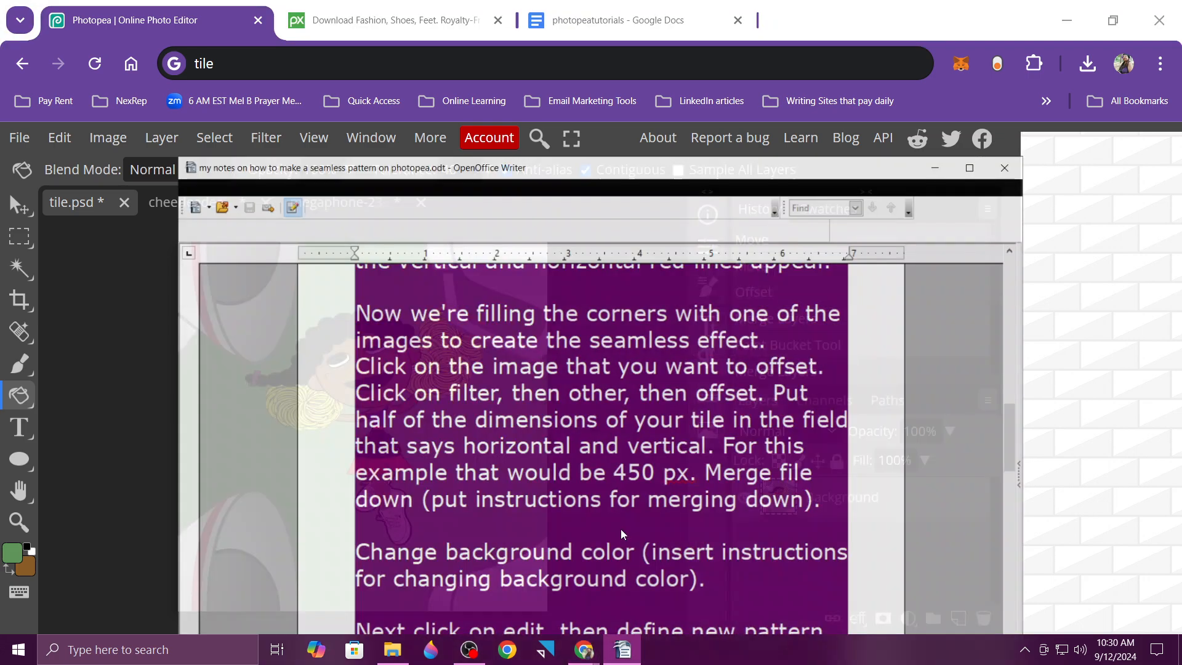
scroll(564, 527, "down", 1)
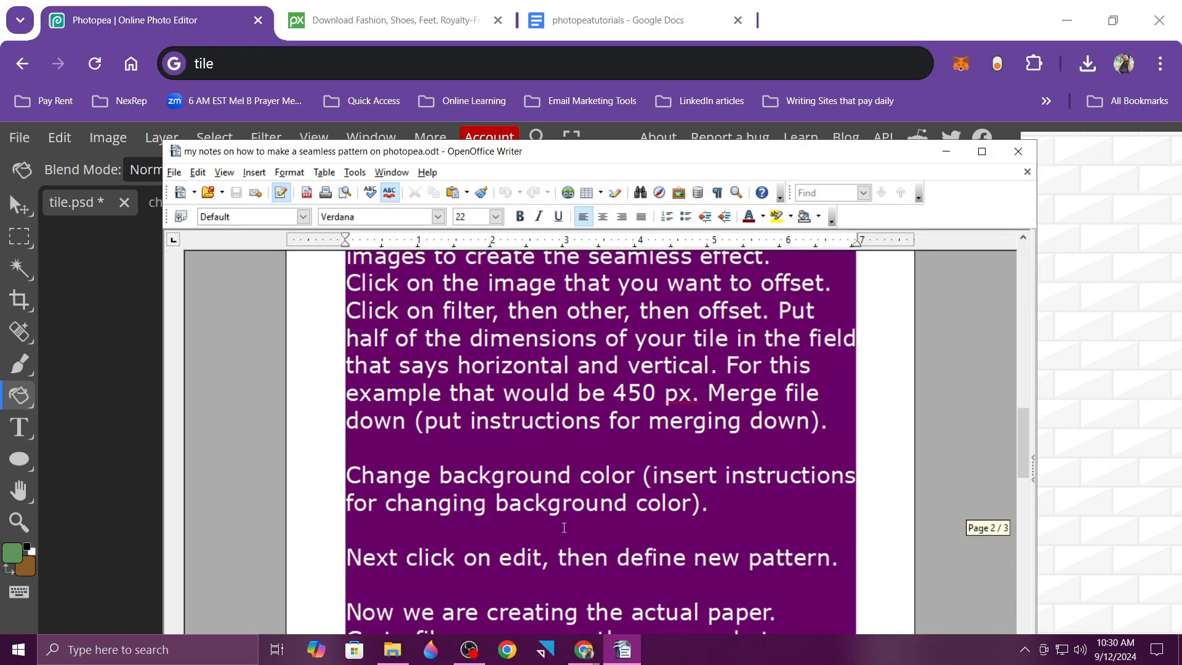
scroll(560, 536, "down", 1)
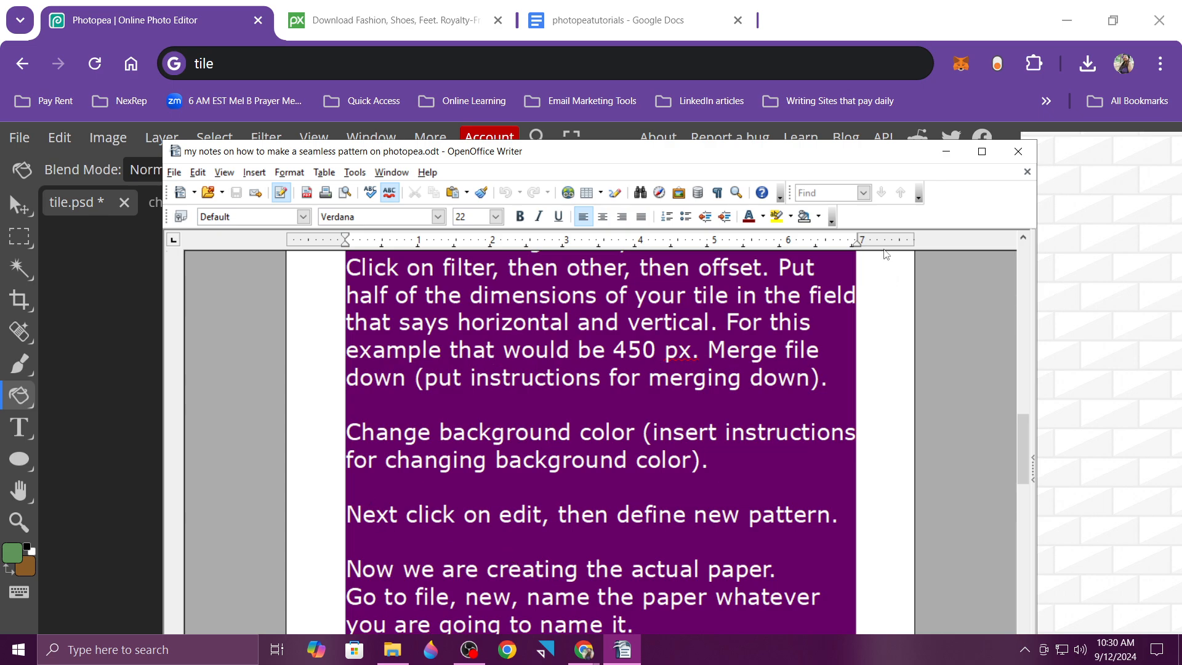
left_click(946, 153)
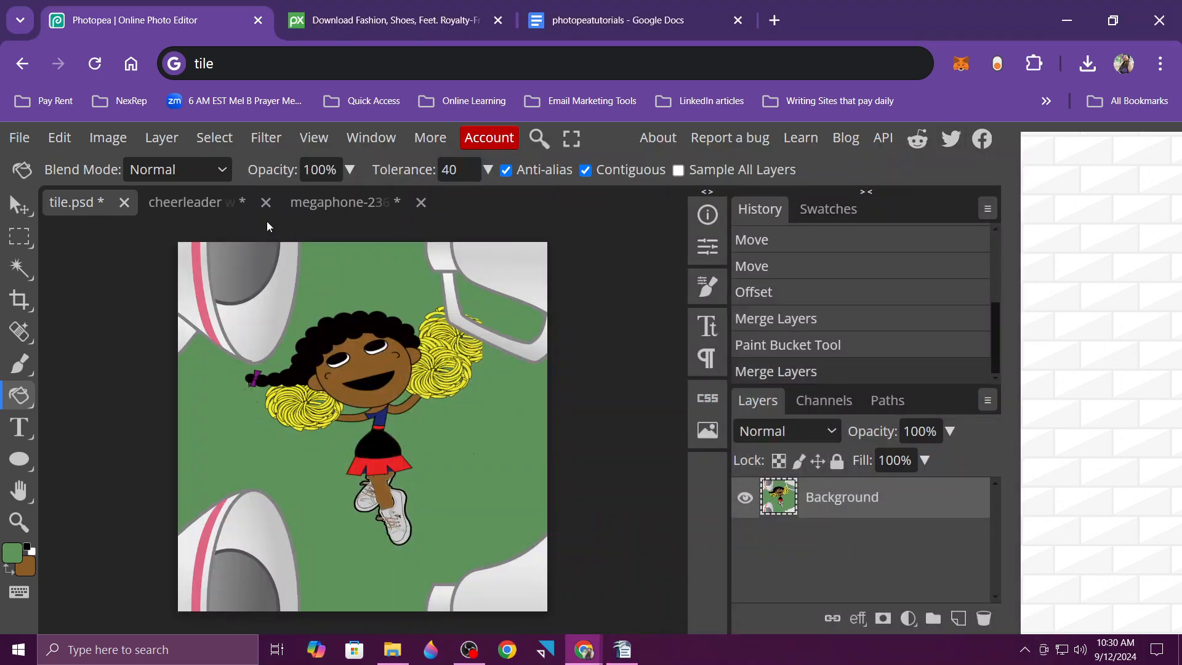
Define the merged cheerleader and megaphone tile as a new pattern
left_click(55, 138)
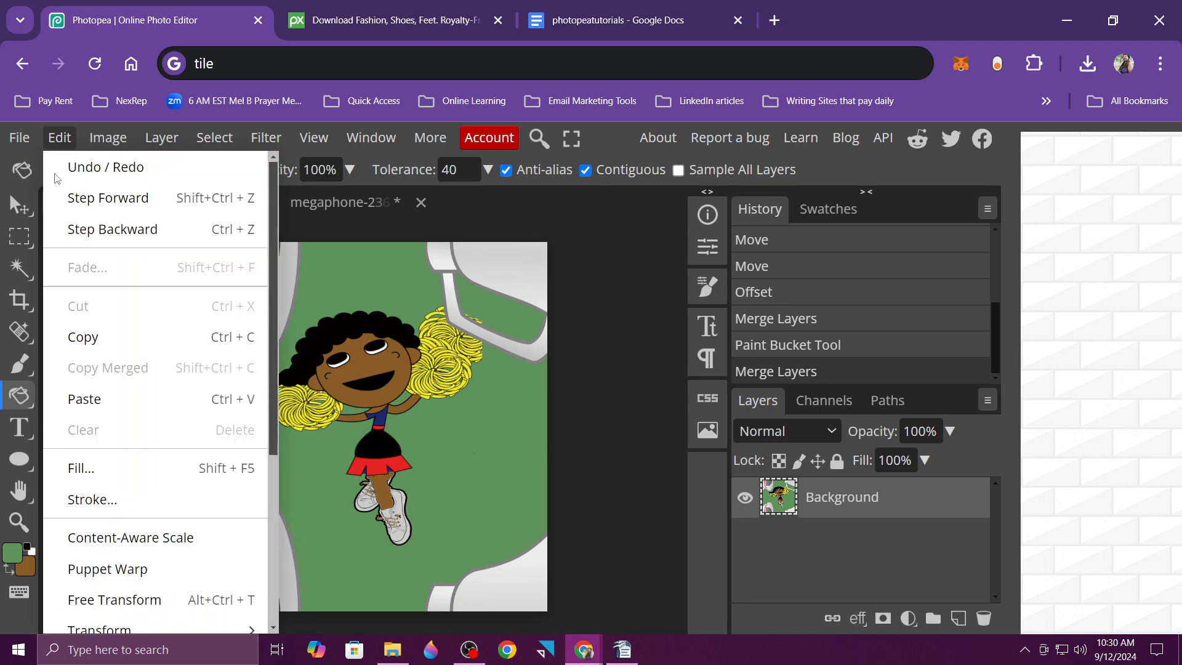
scroll(99, 430, "down", 3)
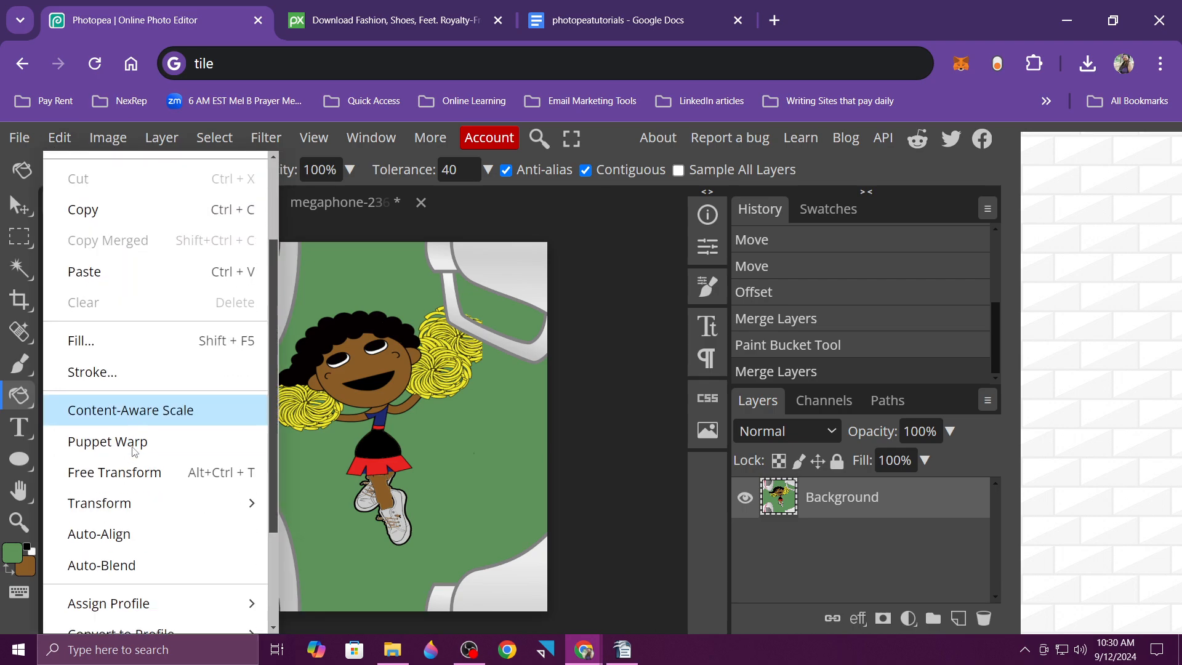
scroll(133, 455, "down", 2)
mouse_move(137, 535)
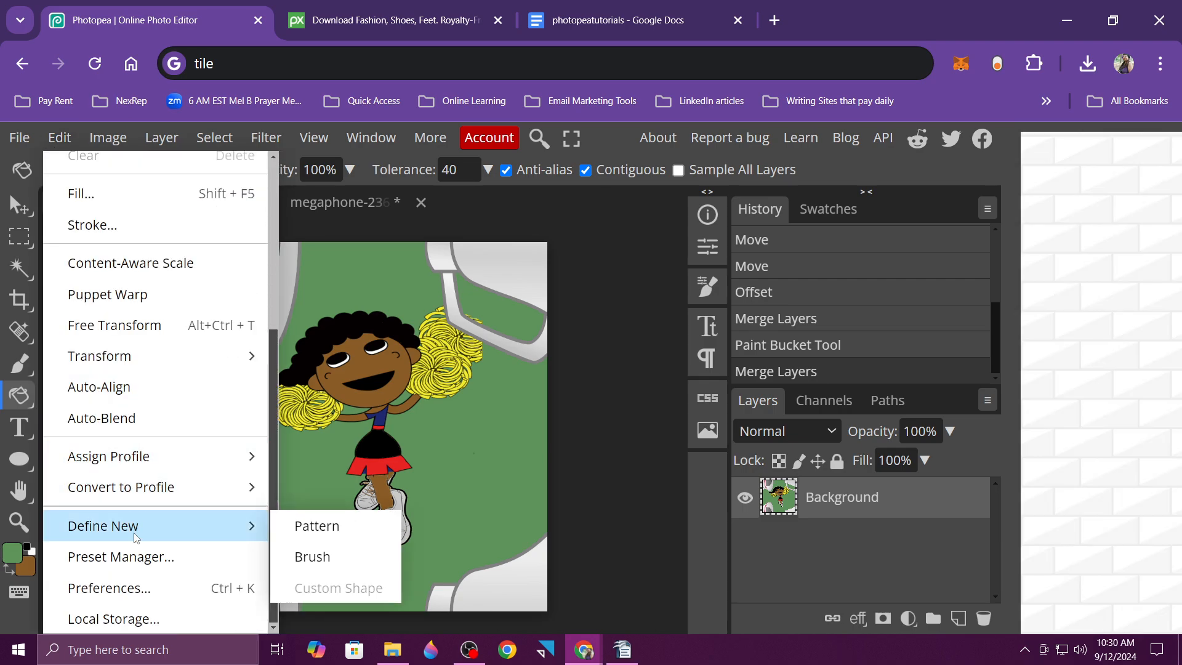
left_click(316, 537)
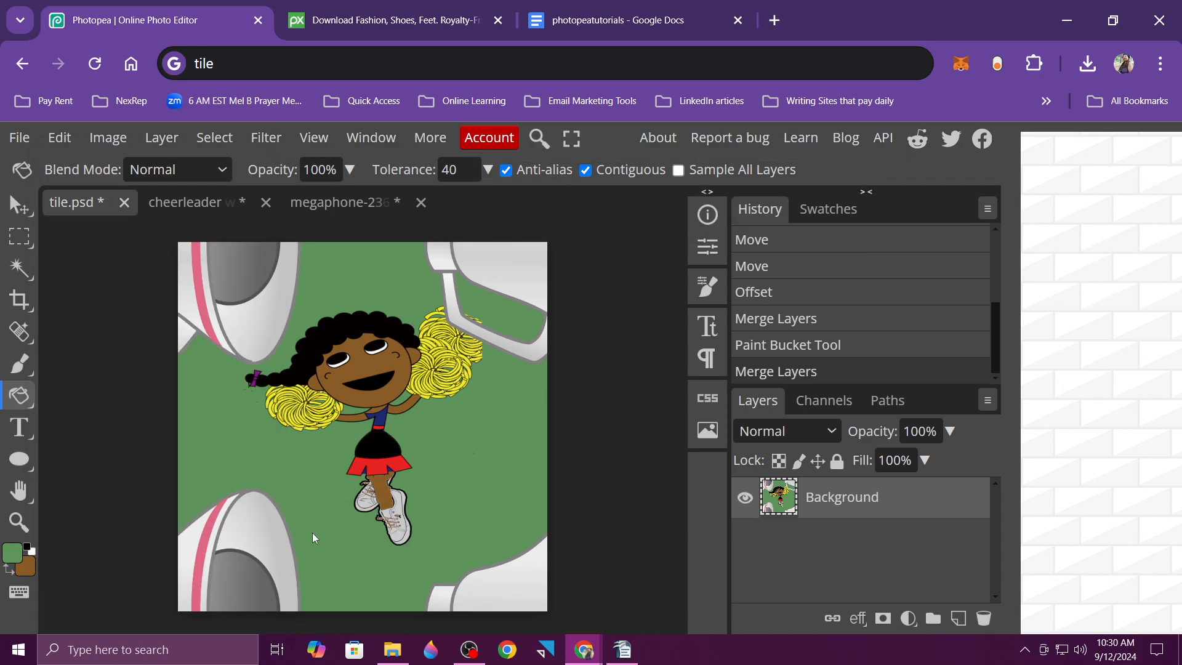